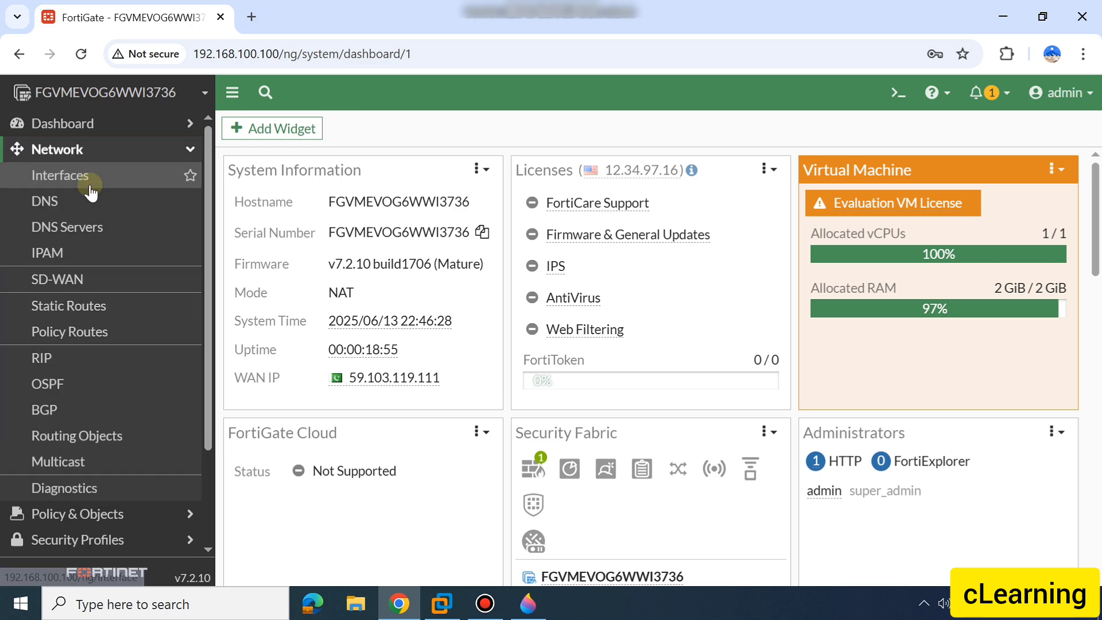
Open the network interfaces list and review the addresses of the physical interfaces
click(89, 183)
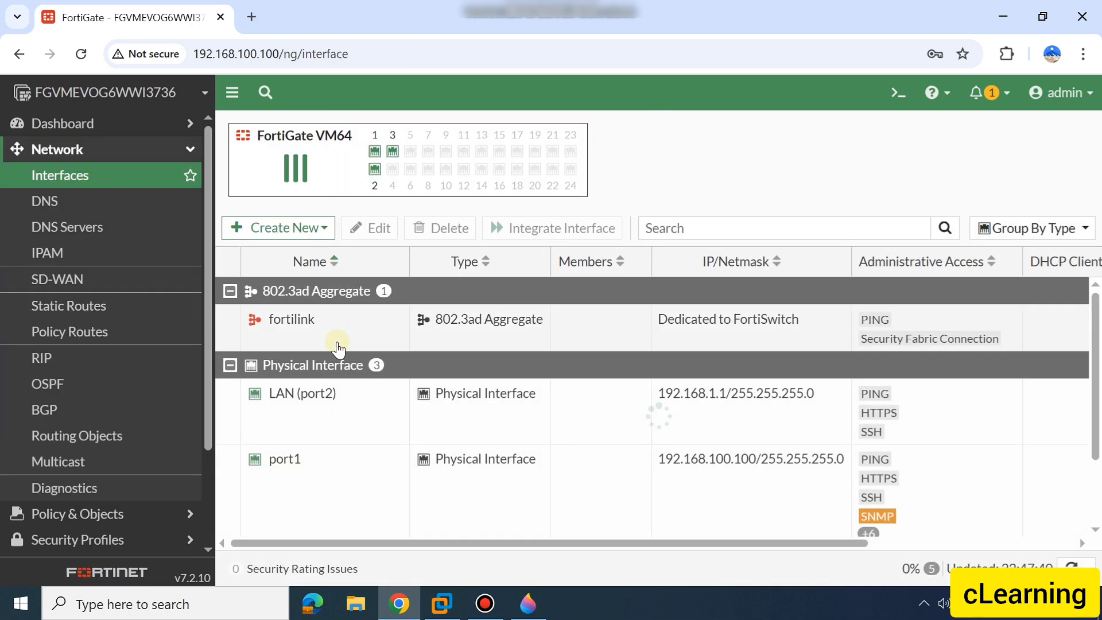
scroll(349, 455, down, 2)
scroll(349, 454, up, 2)
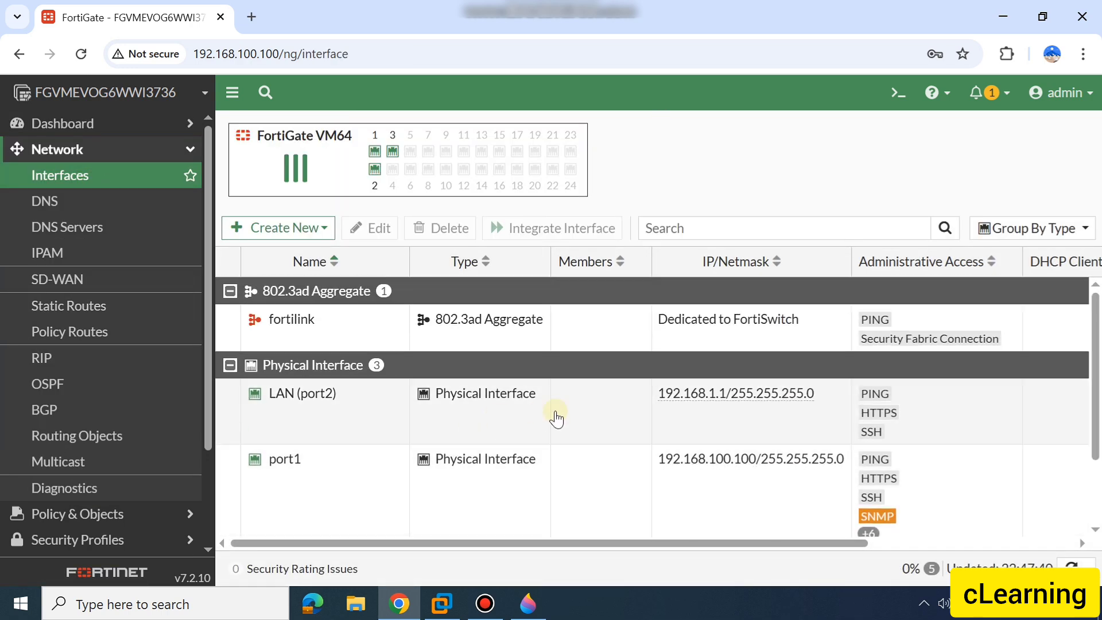
mouse_move(696, 402)
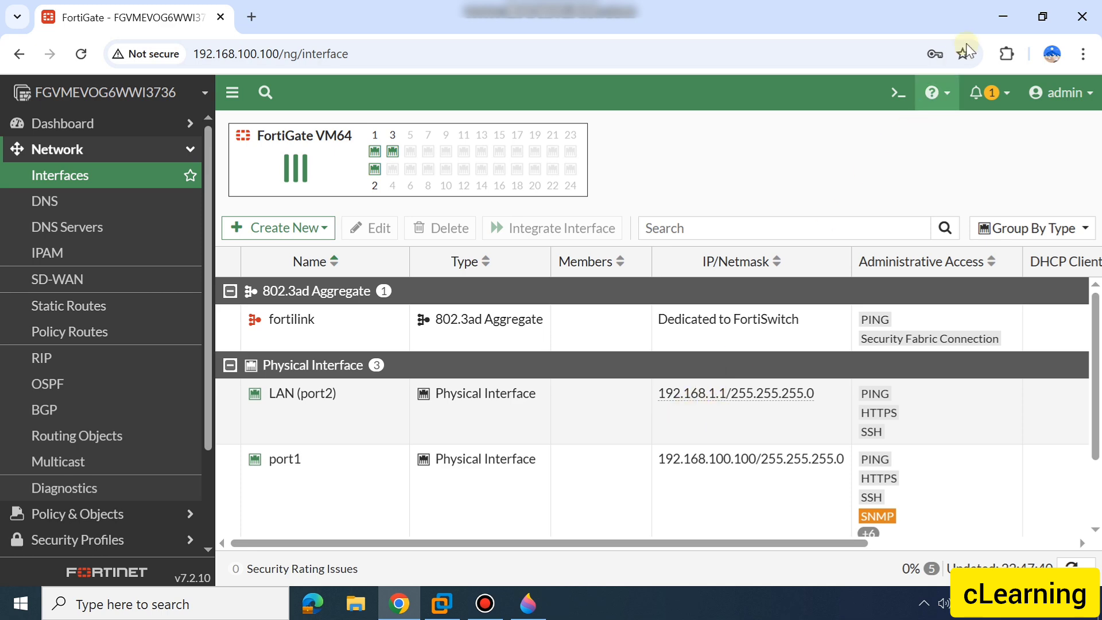
Switch to Paint 3D, handwrite digits beside the site B firewall in the IPSec diagram, and return to Chrome
click(1004, 14)
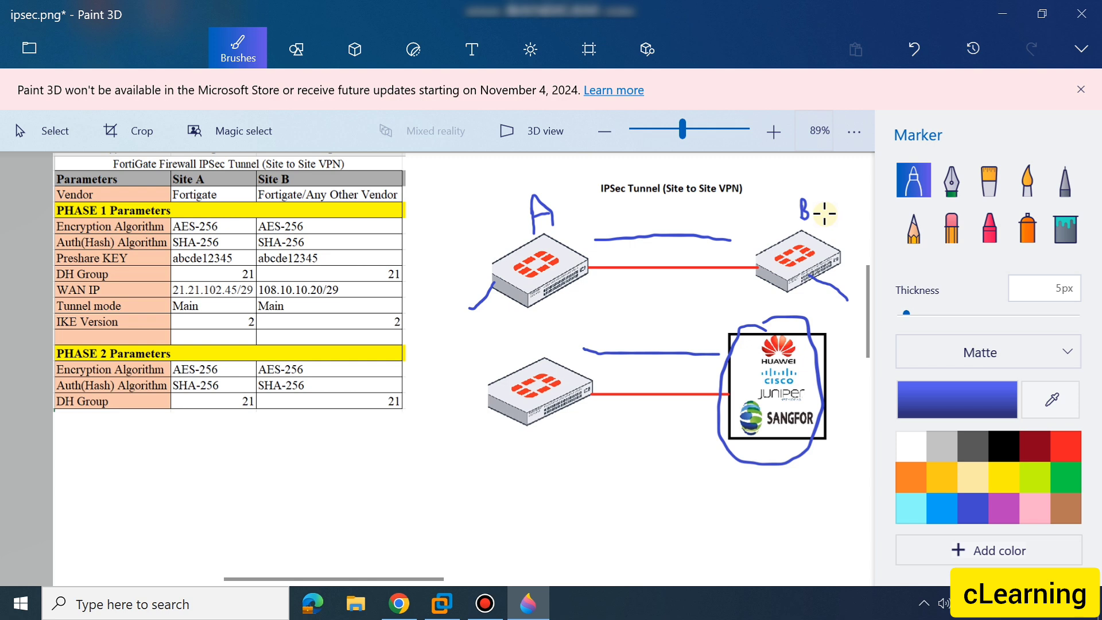
mouse_move(821, 215)
mouse_down()
mouse_move(819, 230)
mouse_move(827, 215)
mouse_move(834, 234)
mouse_move(829, 221)
mouse_move(865, 221)
mouse_up()
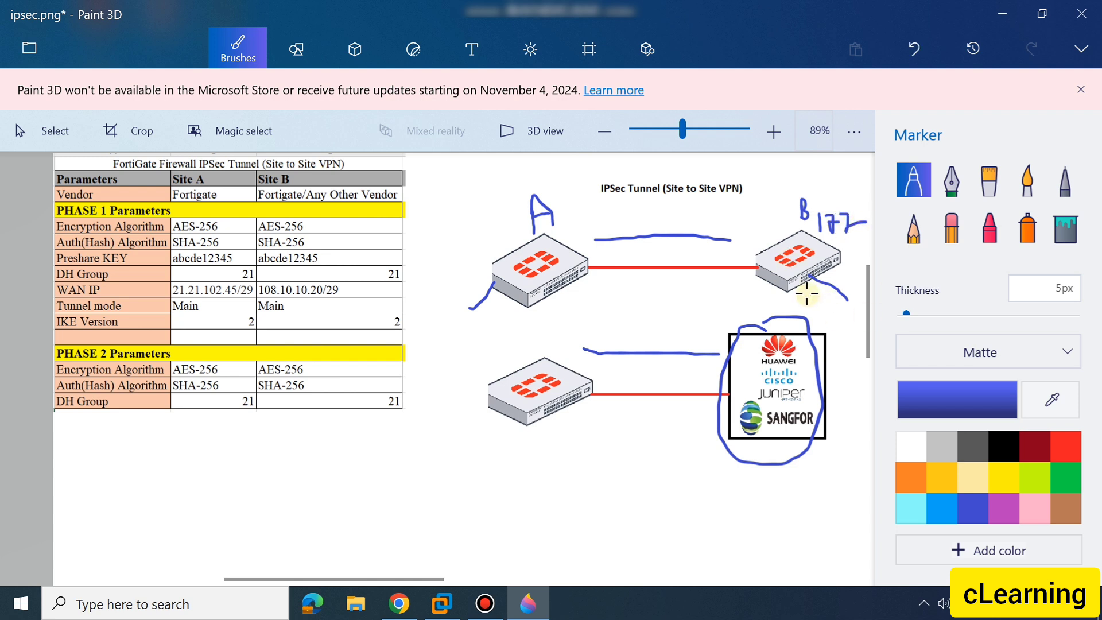
click(399, 603)
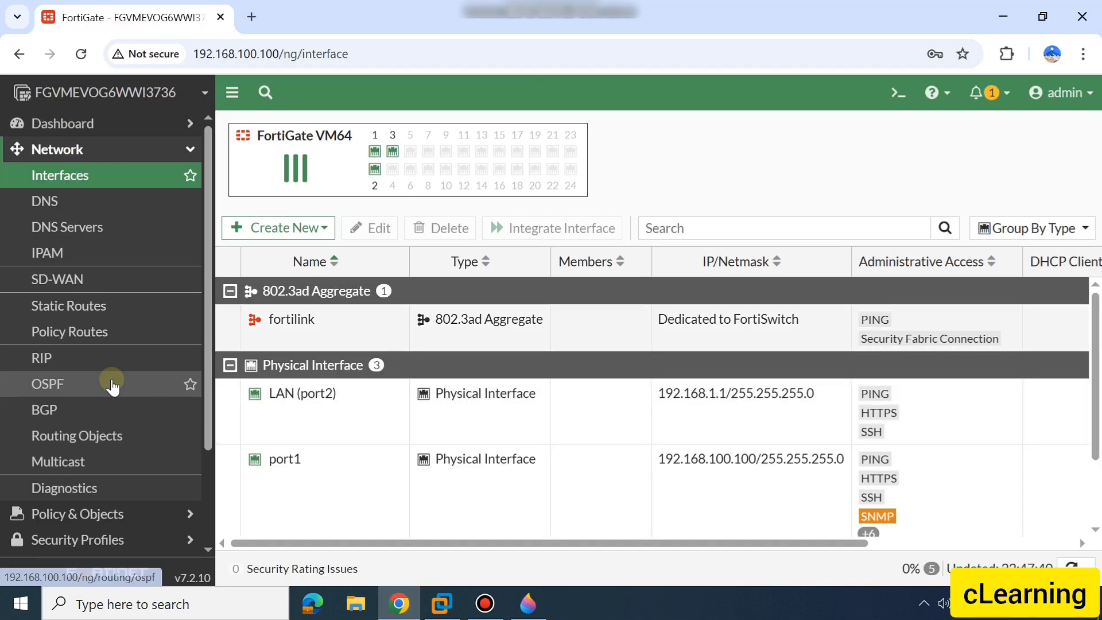
Open the IPsec Wizard in the VPN section
scroll(113, 385, down, 2)
click(104, 439)
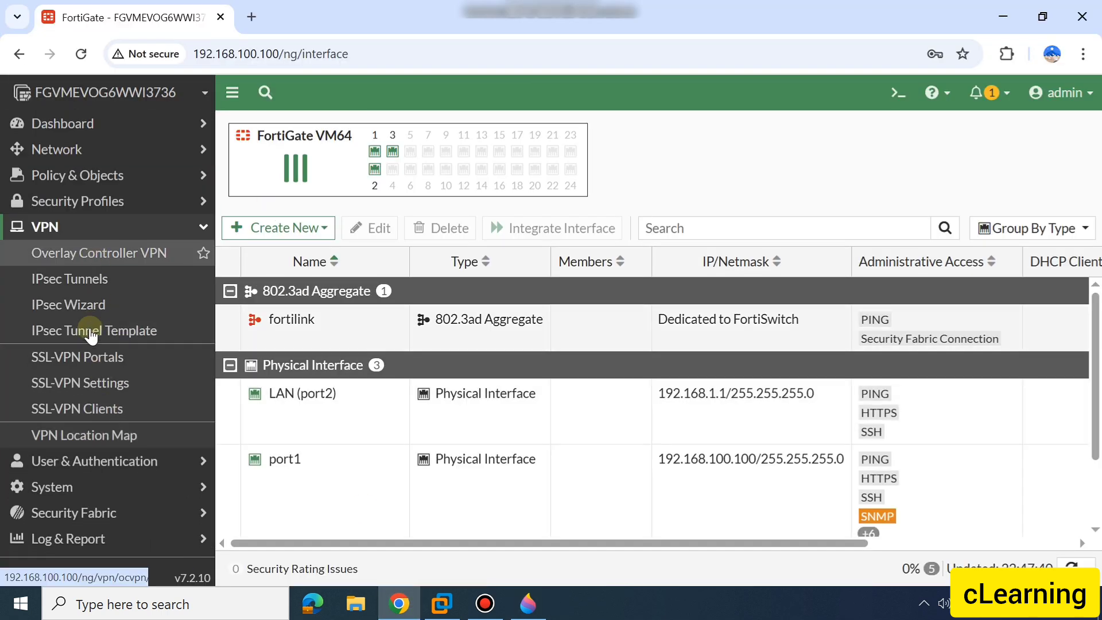
click(90, 317)
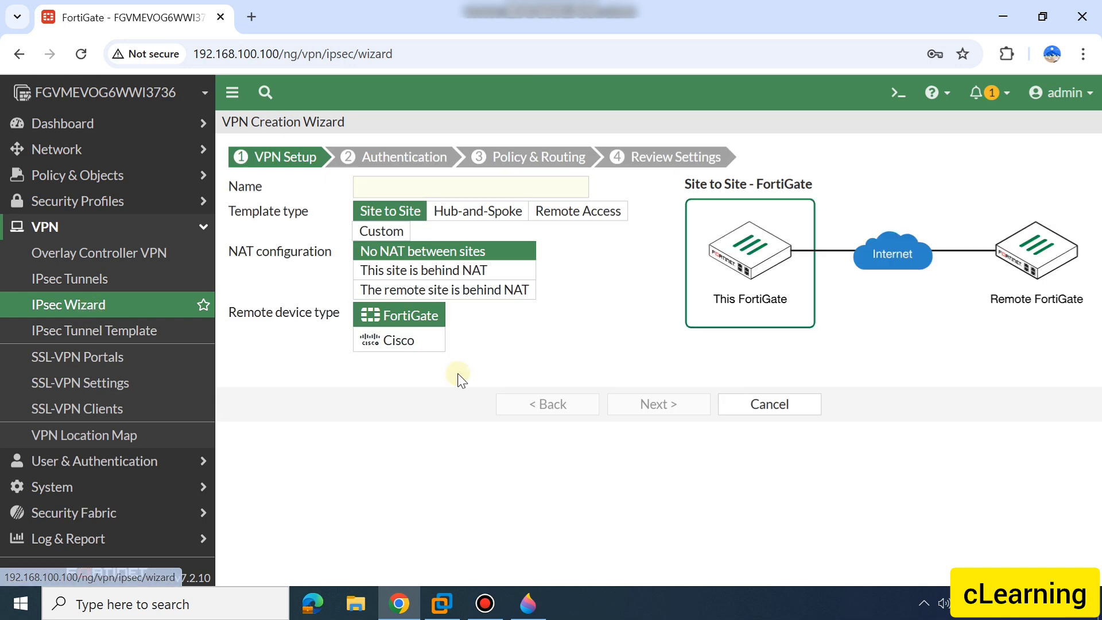
Name the new VPN tunnel IPSec_VPN_A-B
click(379, 180)
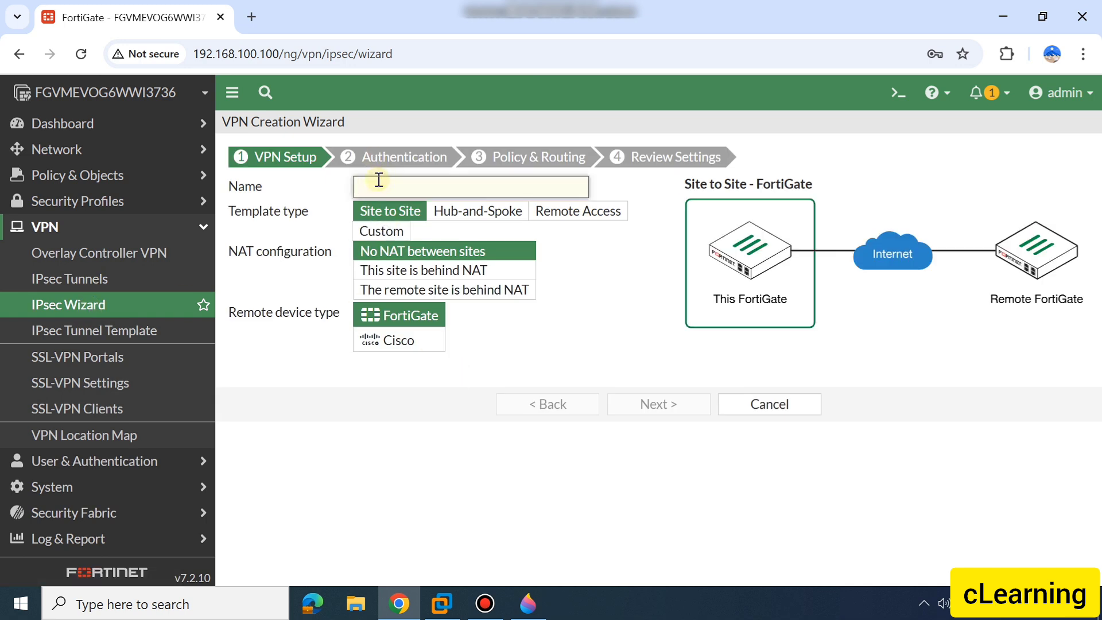
text(IP)
text(SEC)
text(e)
text(c_VPN)
text(_)
text(A-)
text(B)
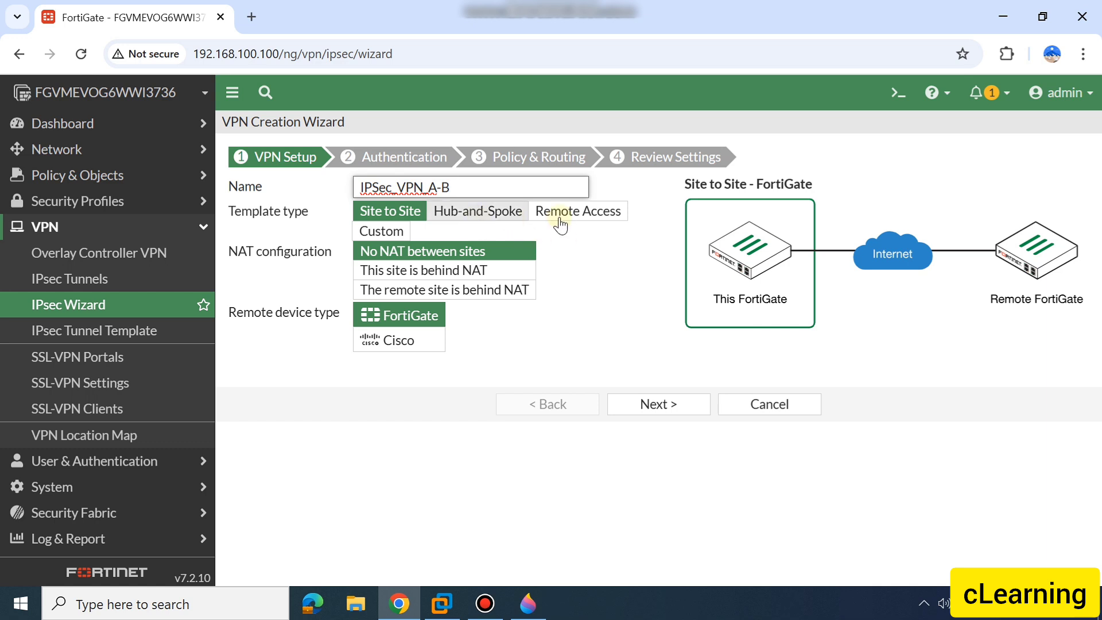
click(603, 234)
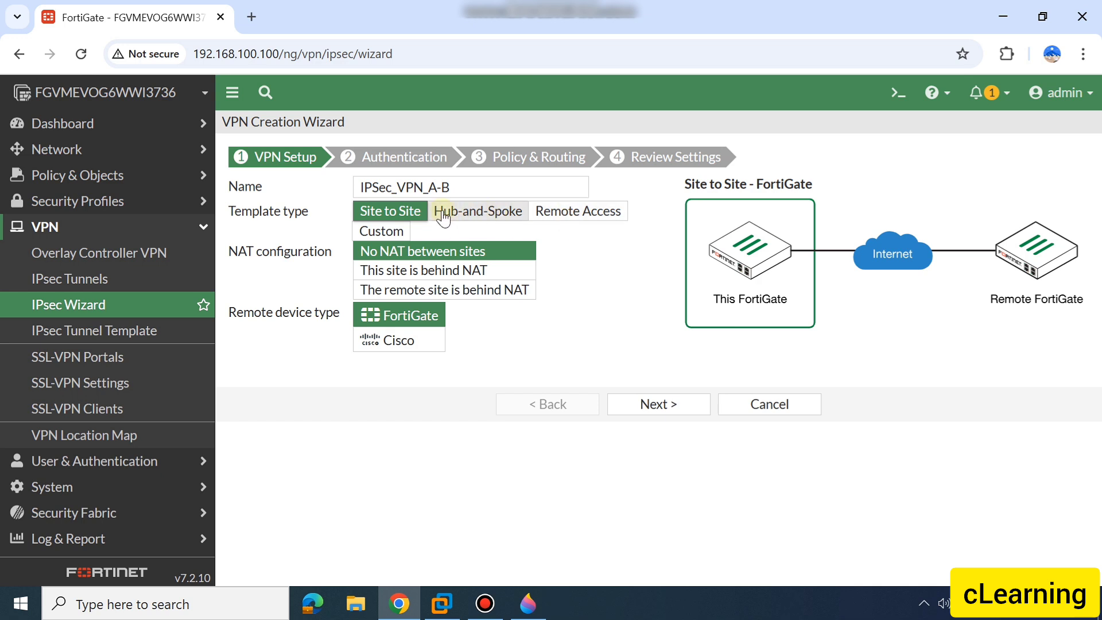
Use the Site to Site template with No NAT between sites and a FortiGate remote device, and continue to Authentication
click(385, 210)
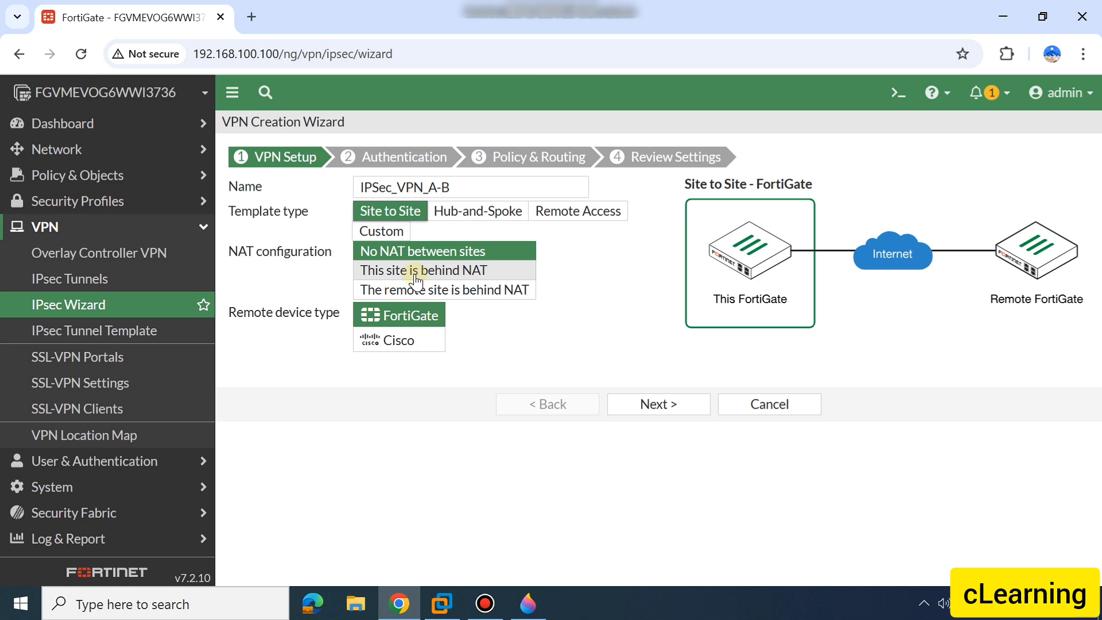
click(451, 272)
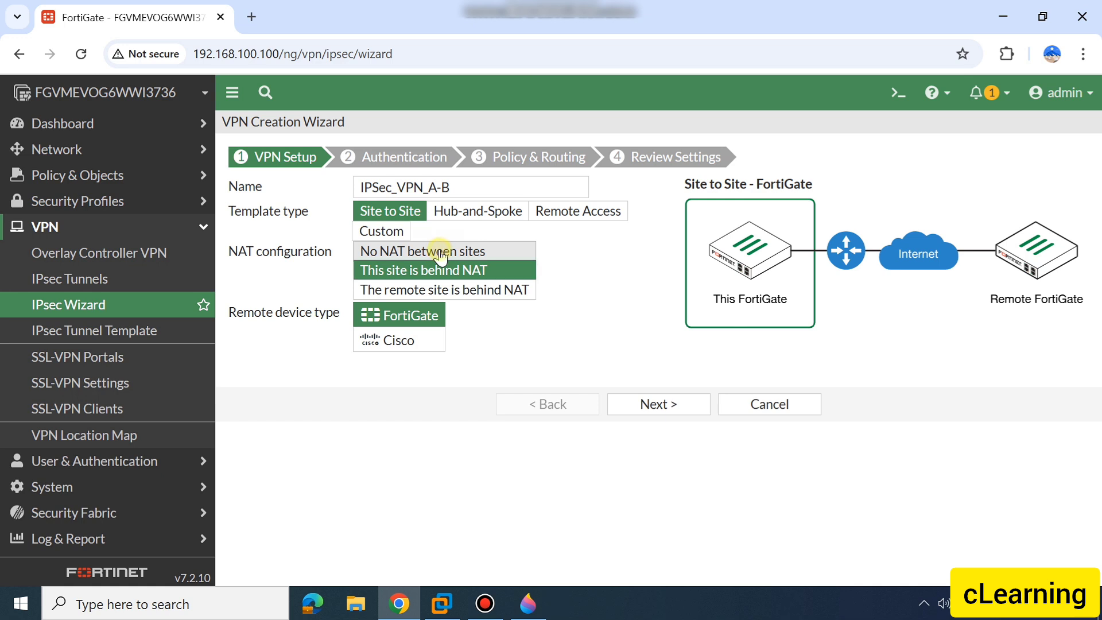
click(441, 257)
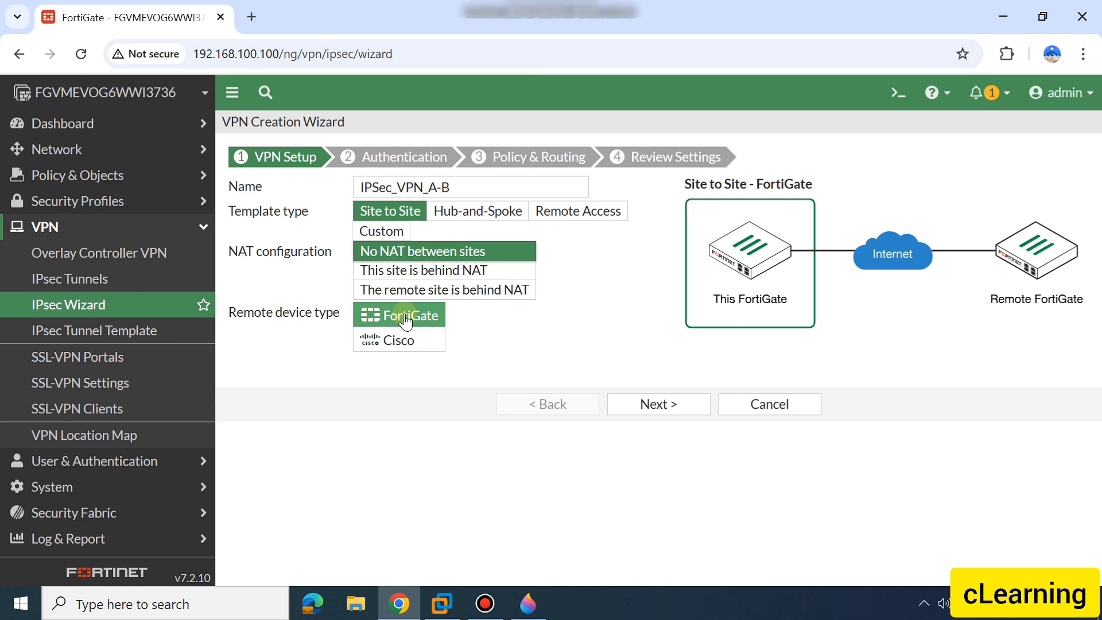
drag(261, 319, 275, 314)
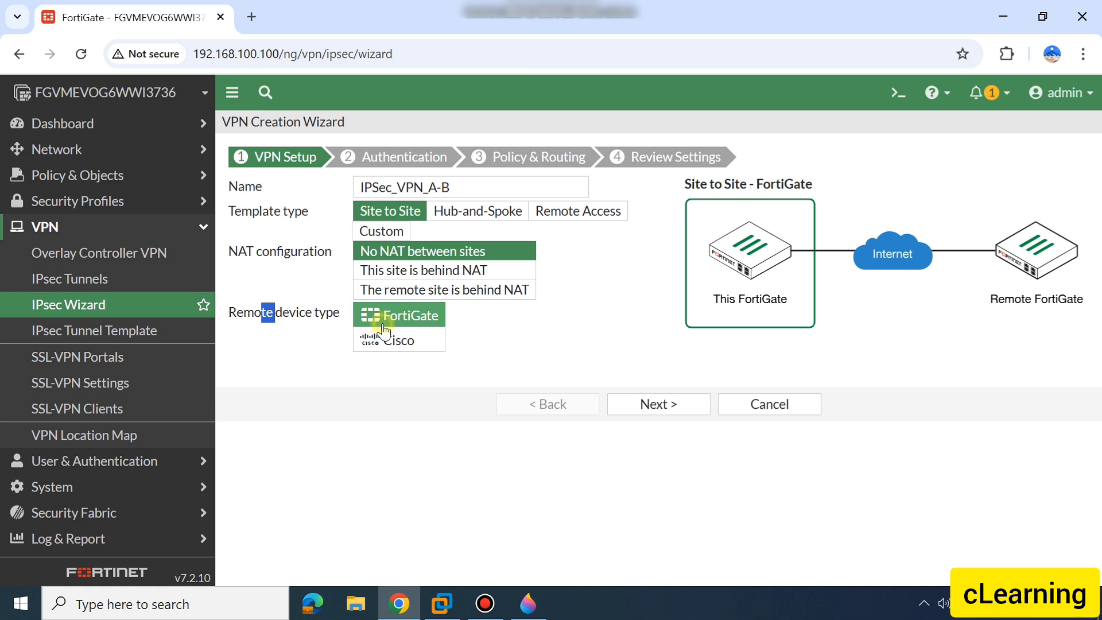
click(489, 367)
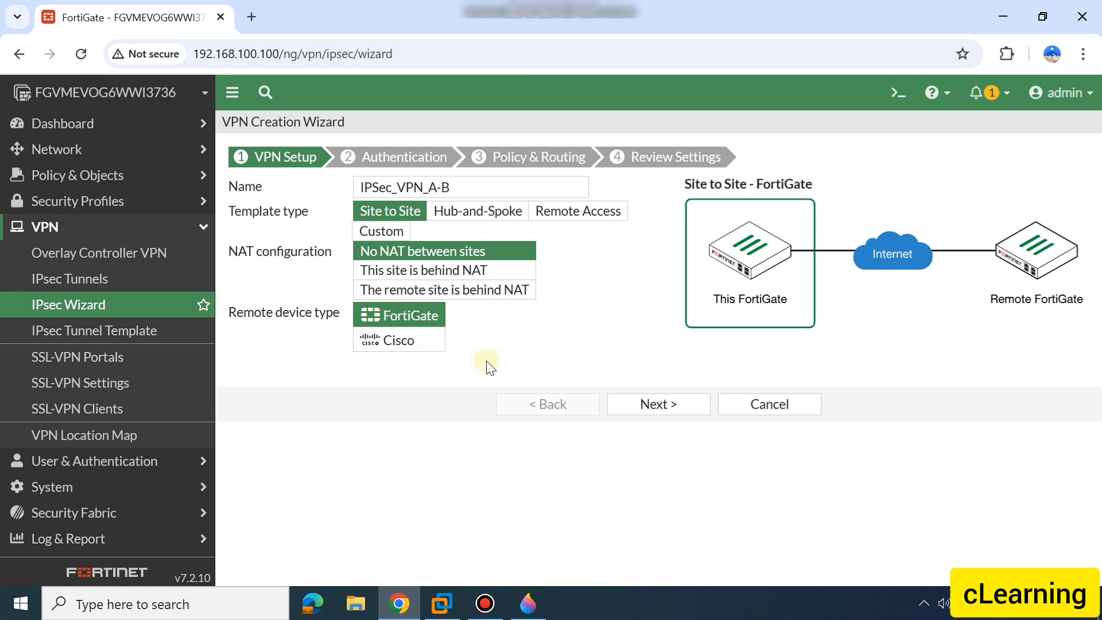
click(662, 411)
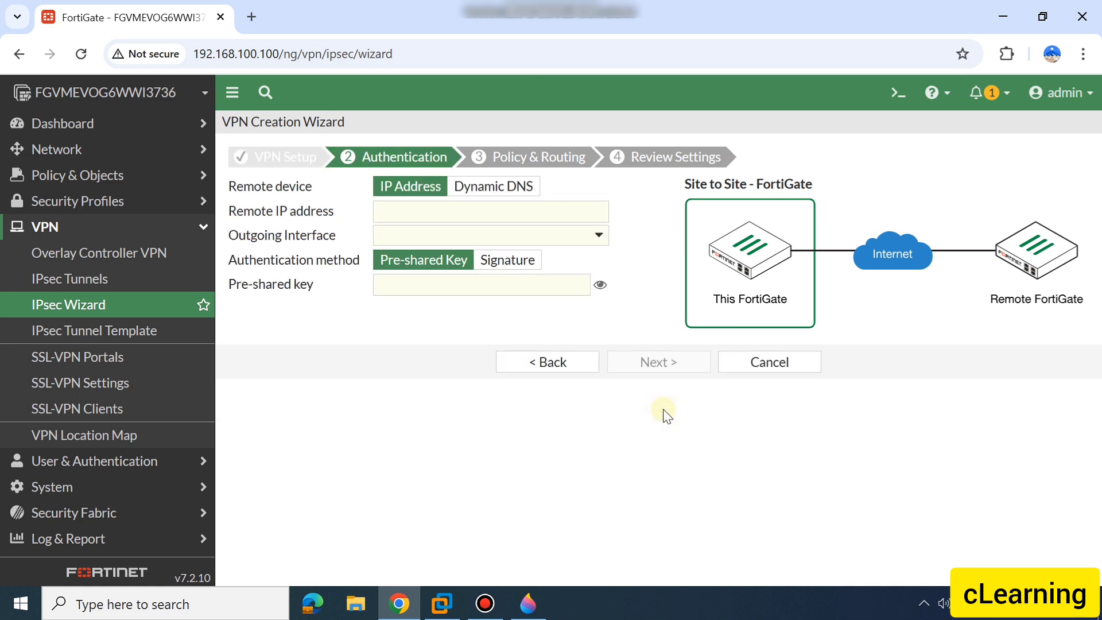
Look up site B's WAN IP in the Paint 3D table and enter 108.10.10.20/29 as the remote IP address
click(408, 217)
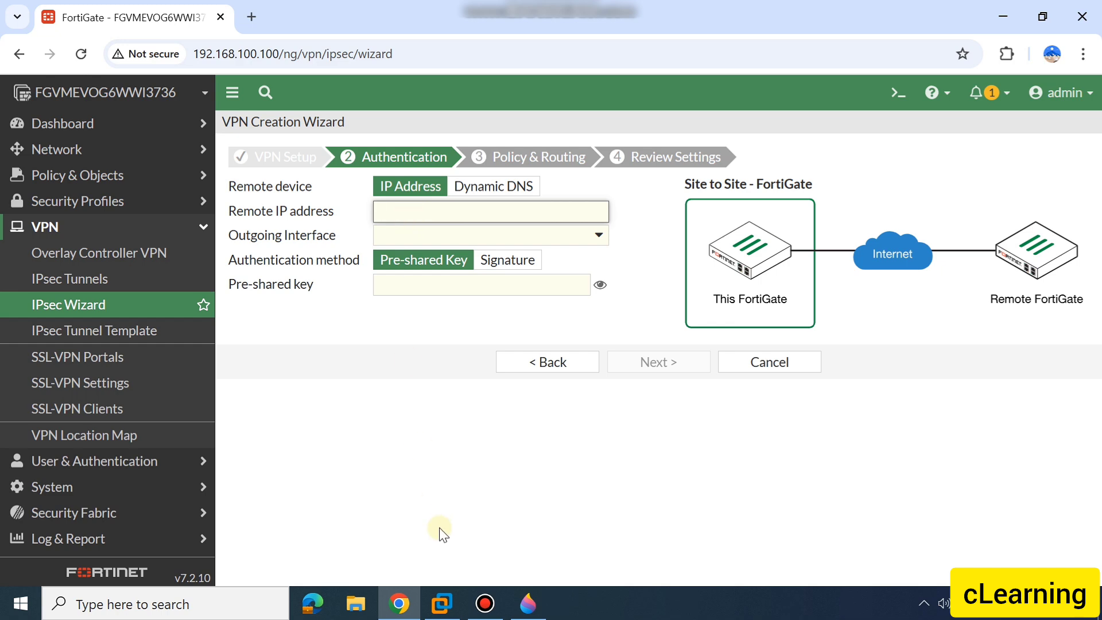
click(528, 603)
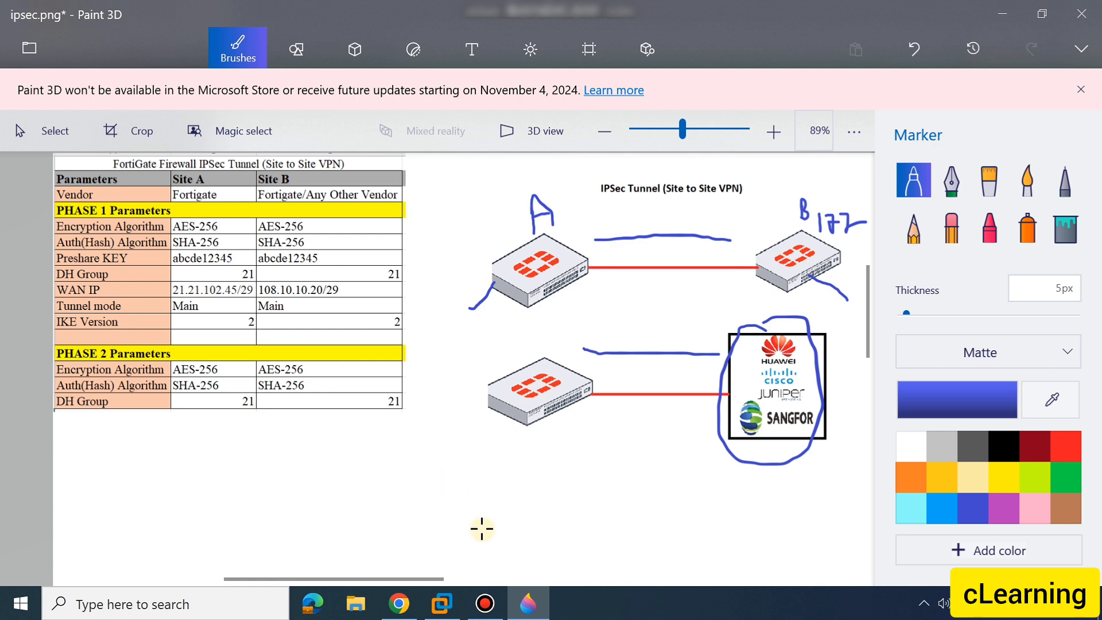
click(533, 604)
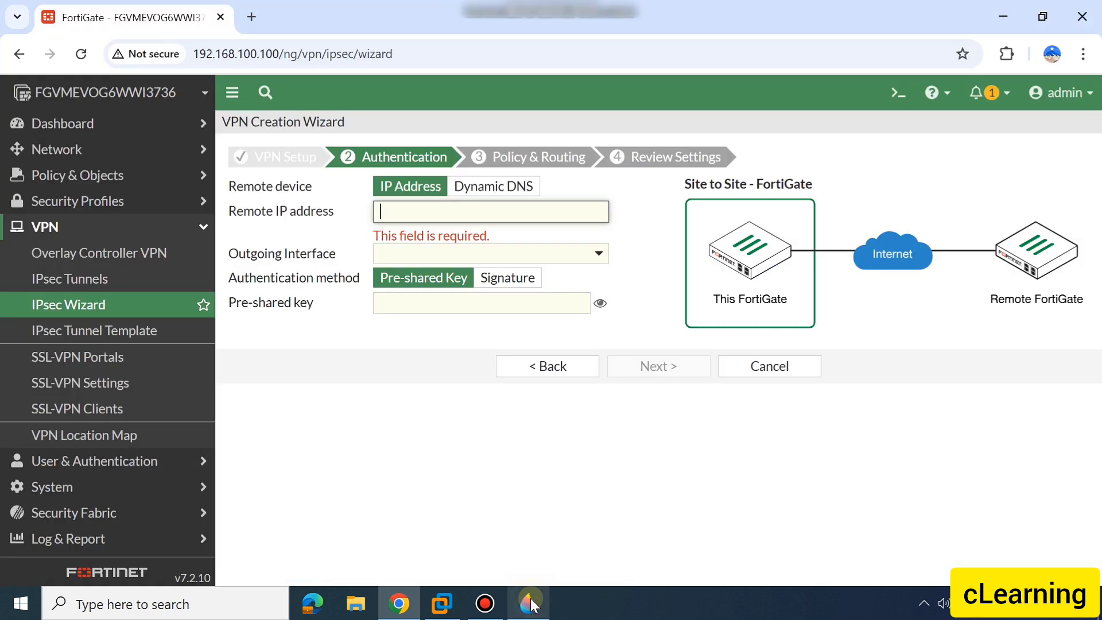
text(100)
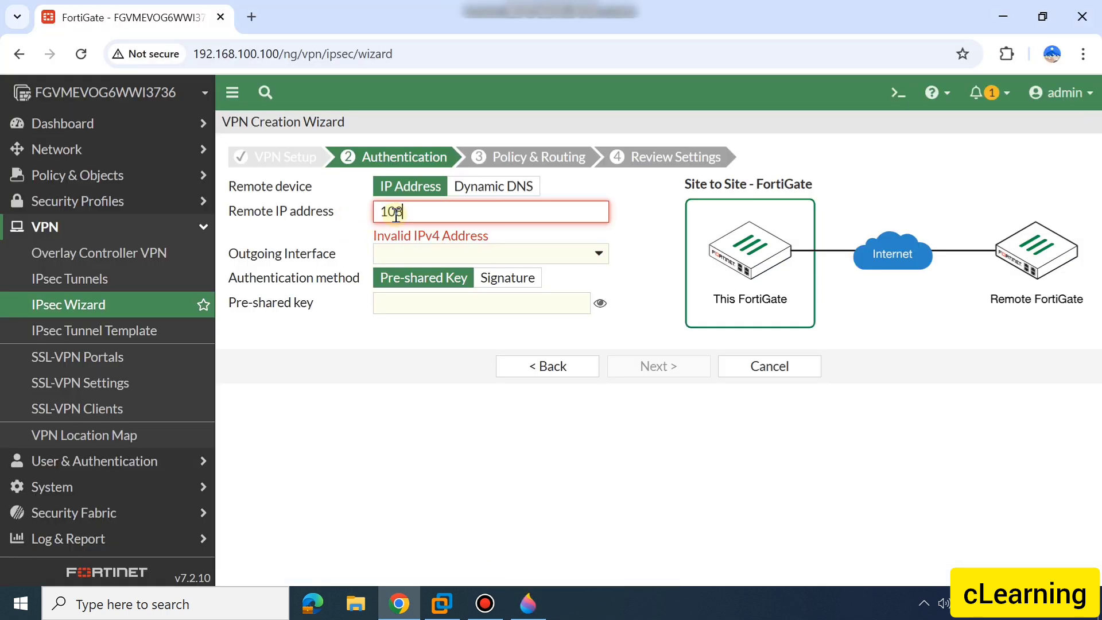
text(.10.10.20/29)
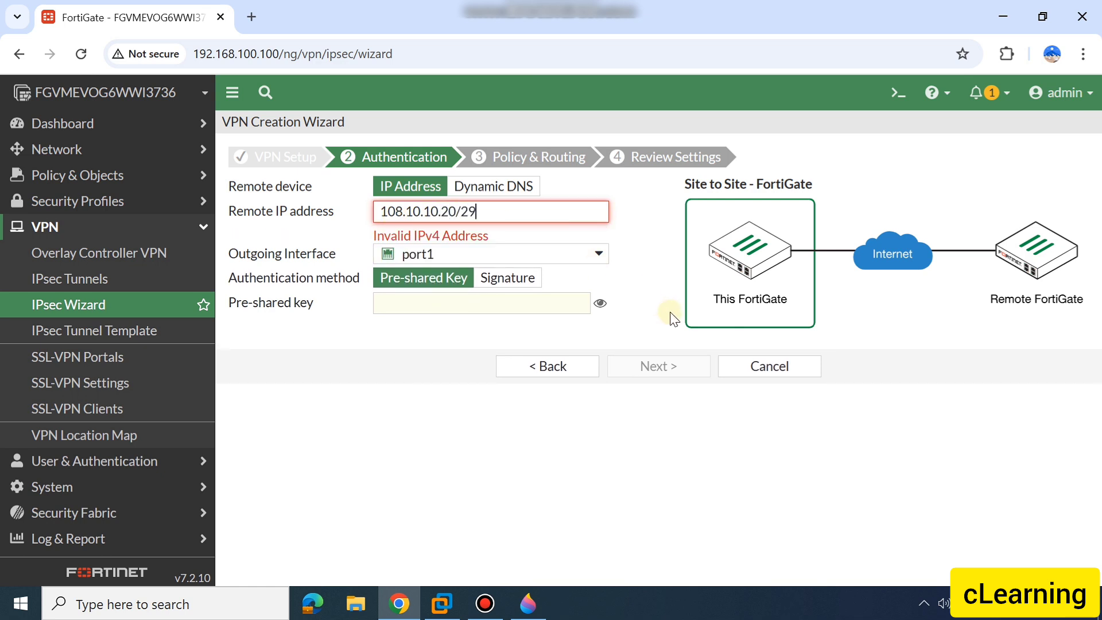
Remove the /29 suffix from the remote IP address and set the outgoing interface to WAN Zone (port3)
click(510, 208)
key(BackSpace)
key(BackSpace)
key(BackSpace)
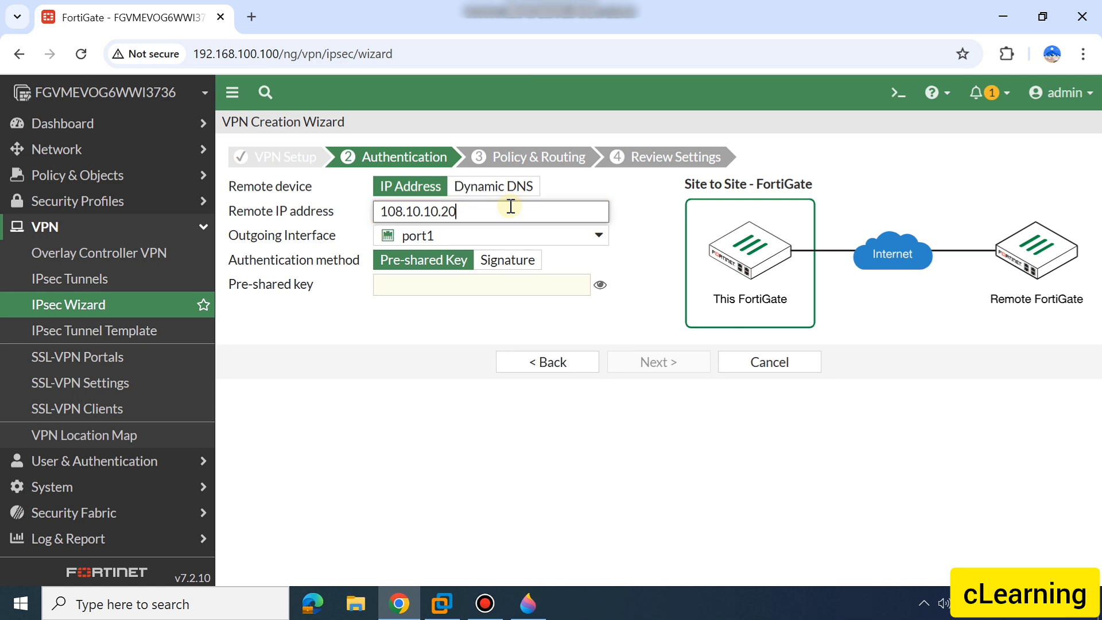
click(631, 321)
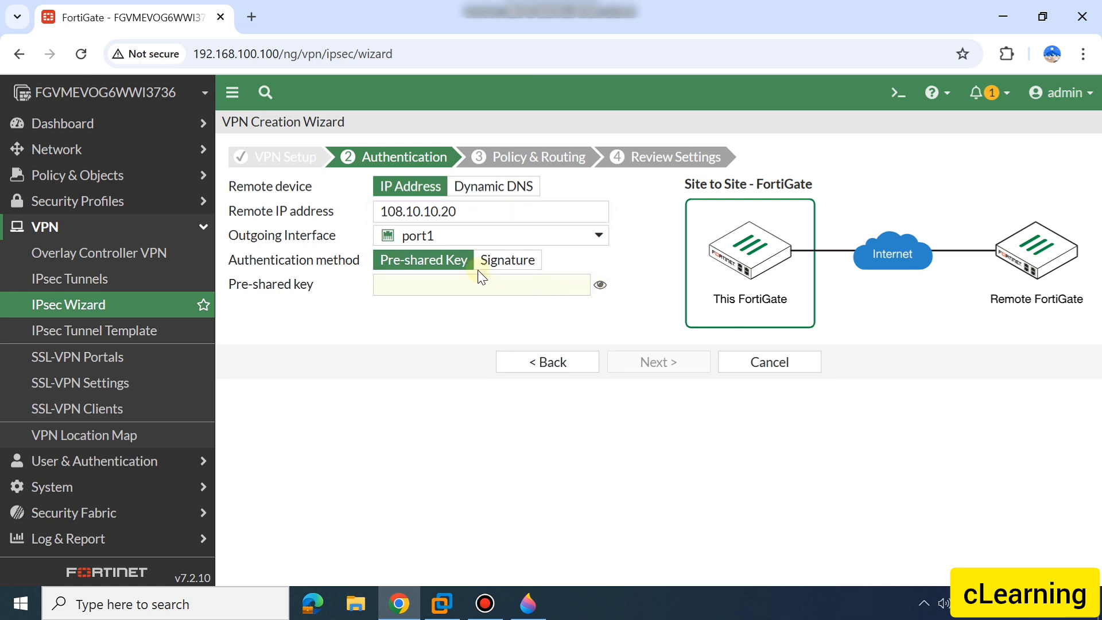
click(583, 237)
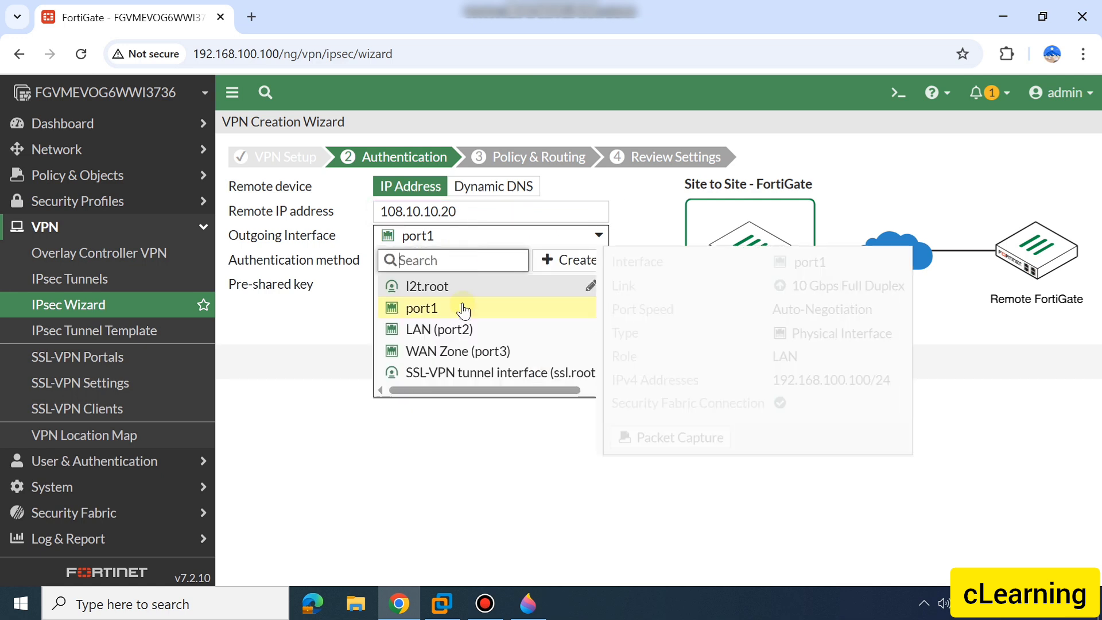
click(466, 351)
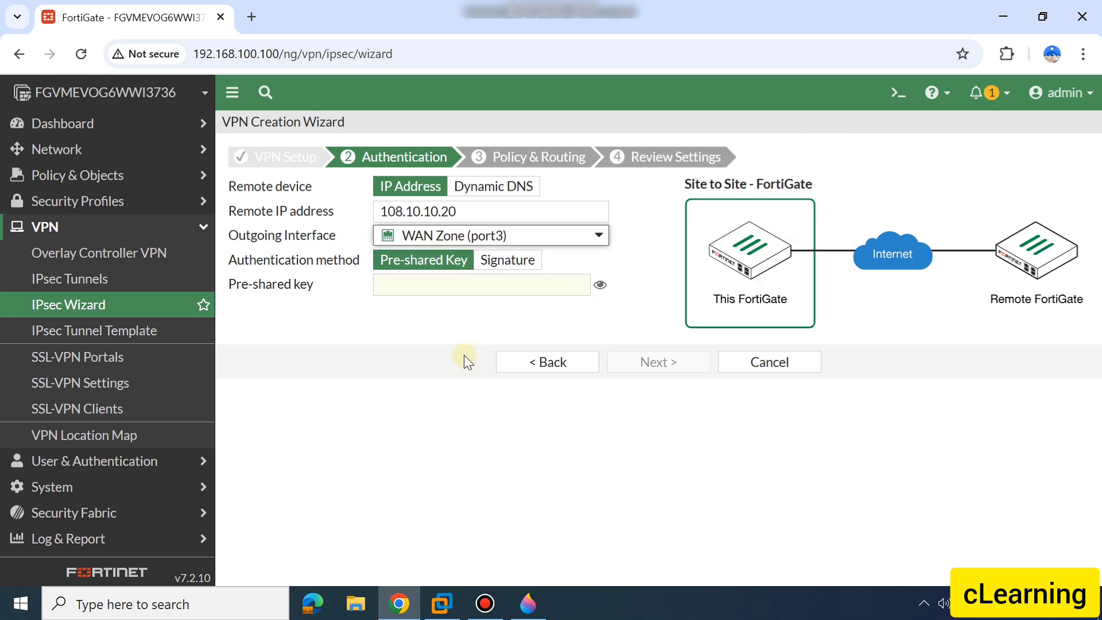
Look up the preshare key in the Paint 3D table and enter it as the tunnel's pre-shared key
click(451, 282)
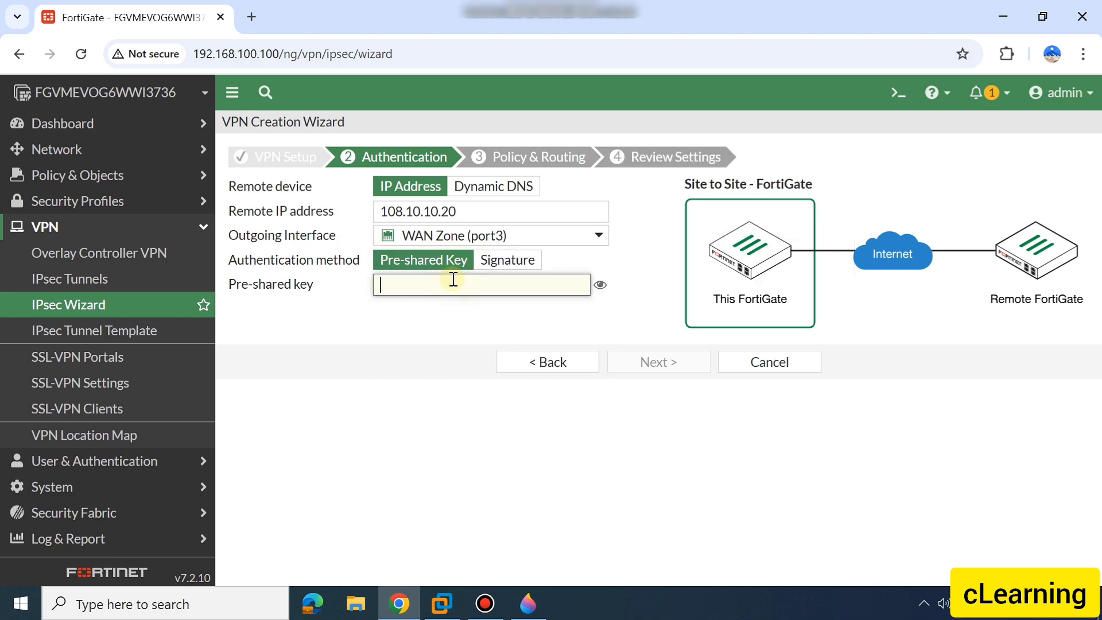
click(528, 612)
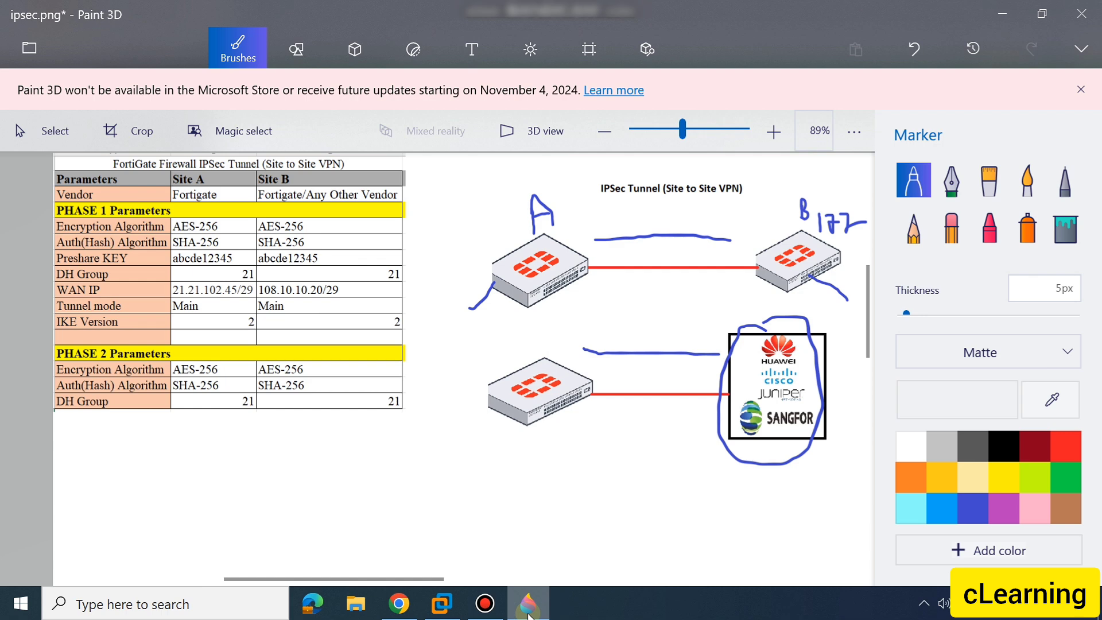
click(528, 612)
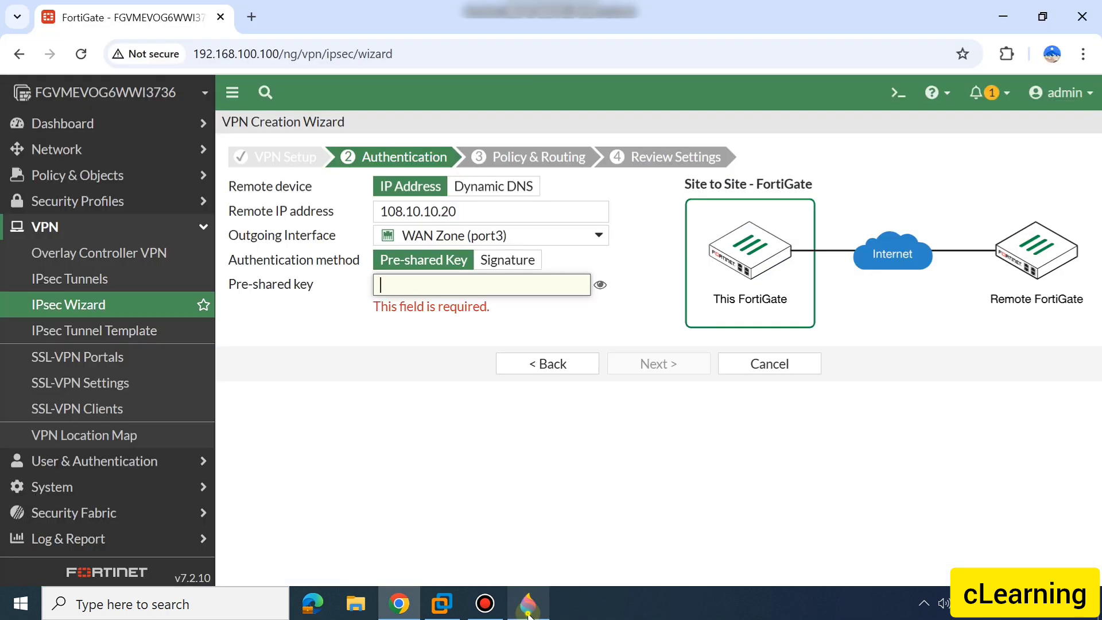
click(528, 612)
click(528, 611)
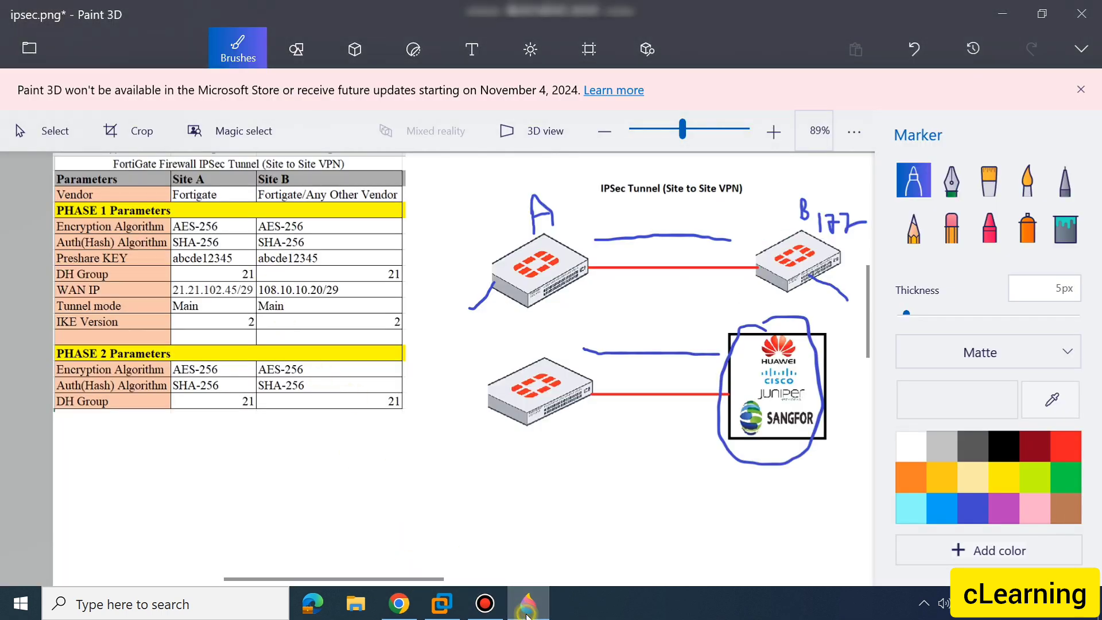
click(420, 286)
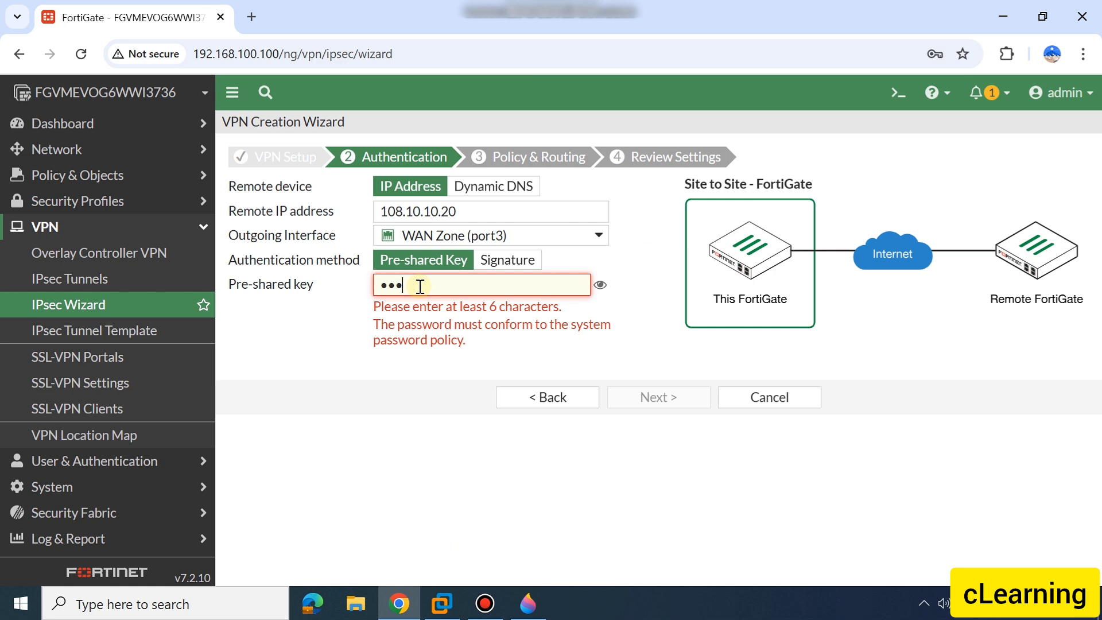
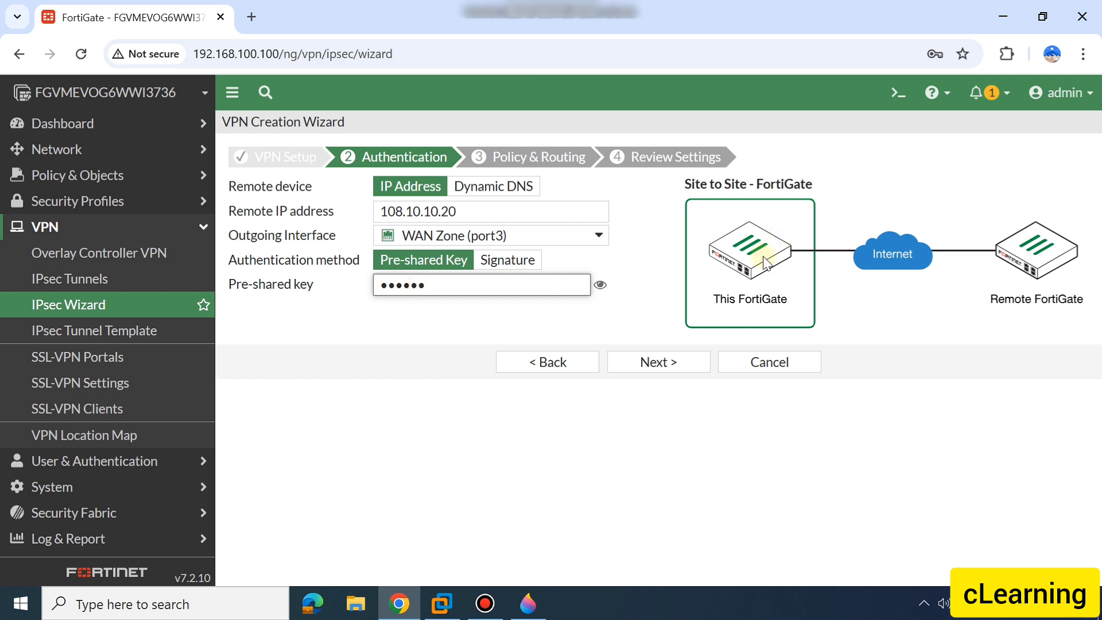
Reveal the entered pre-shared key to check it, then clear it and re-enter the correct pre-shared key
click(602, 285)
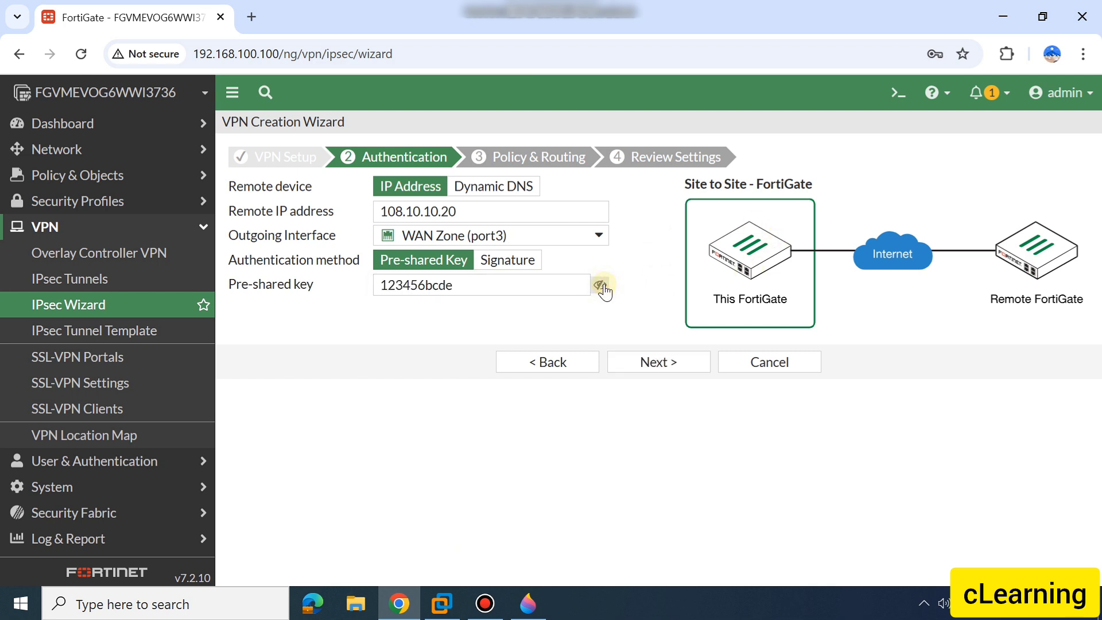
click(601, 285)
click(424, 287)
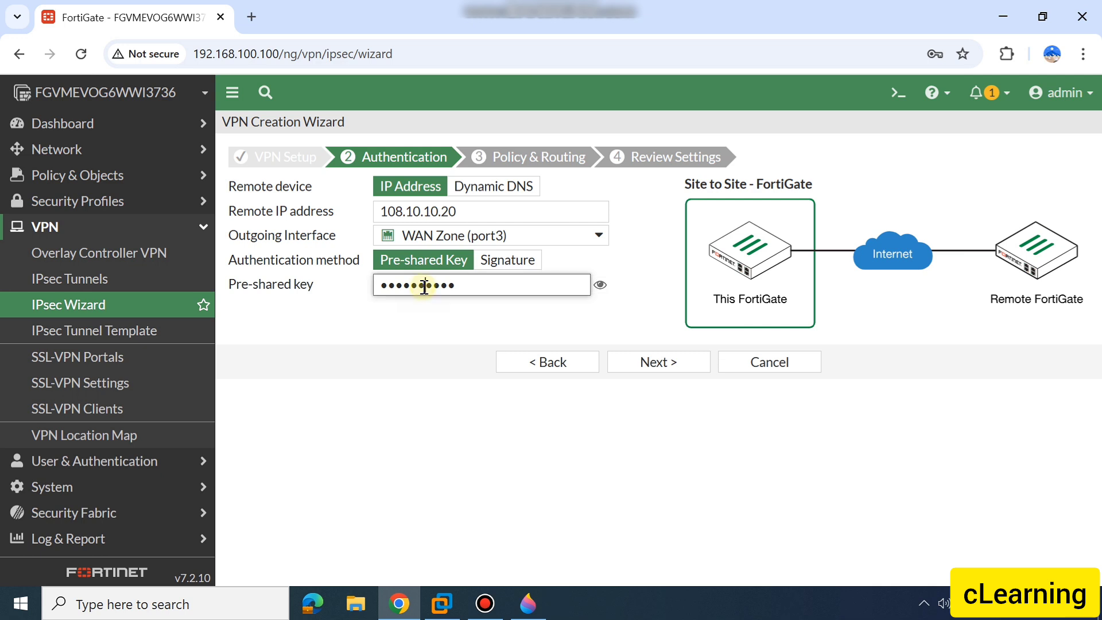
key(BackSpace)
key(BackSpace)
key(BackSpace)
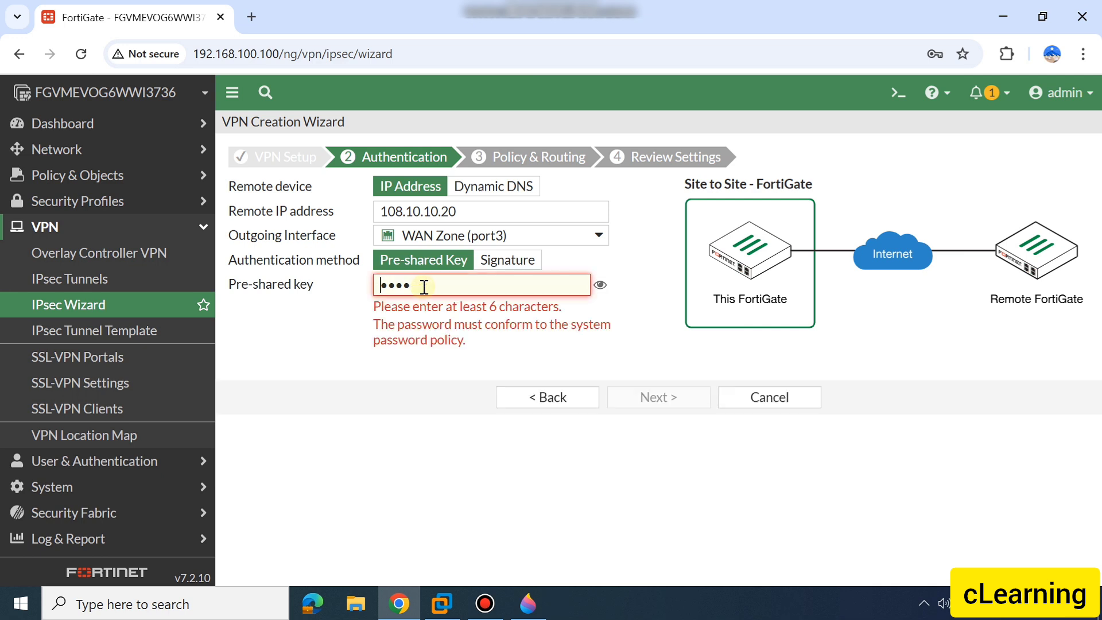
key(BackSpace)
key(BackSpace)
key(BackSpace)
key(BackSpace)
text(•••••••••)
Verify the re-entered pre-shared key in plain text and continue to Policy & Routing
click(600, 286)
click(601, 287)
click(600, 286)
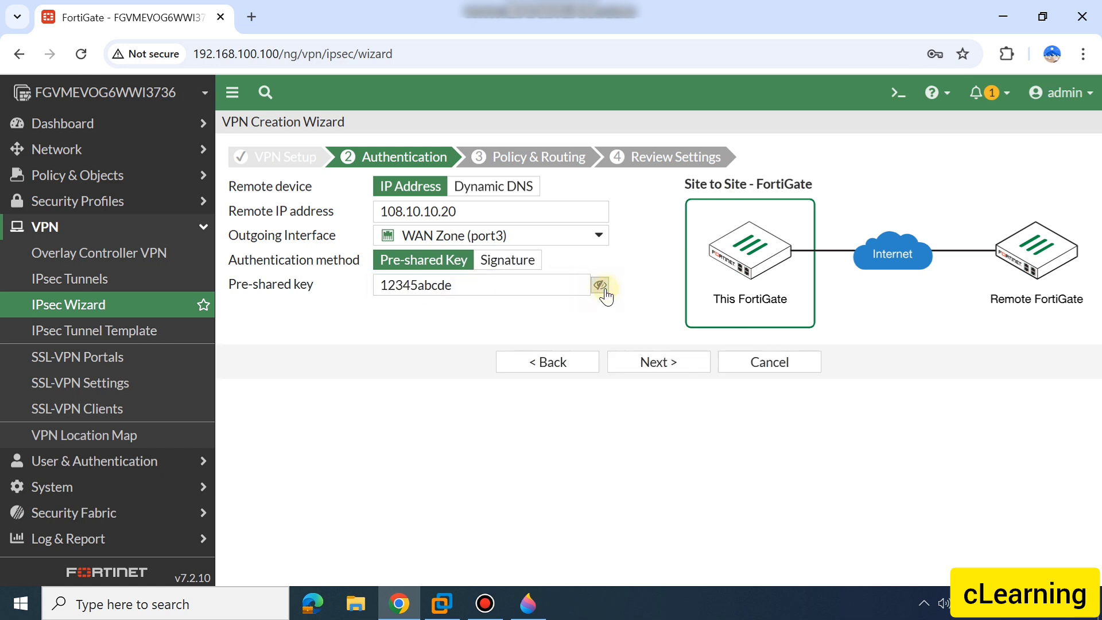
click(639, 367)
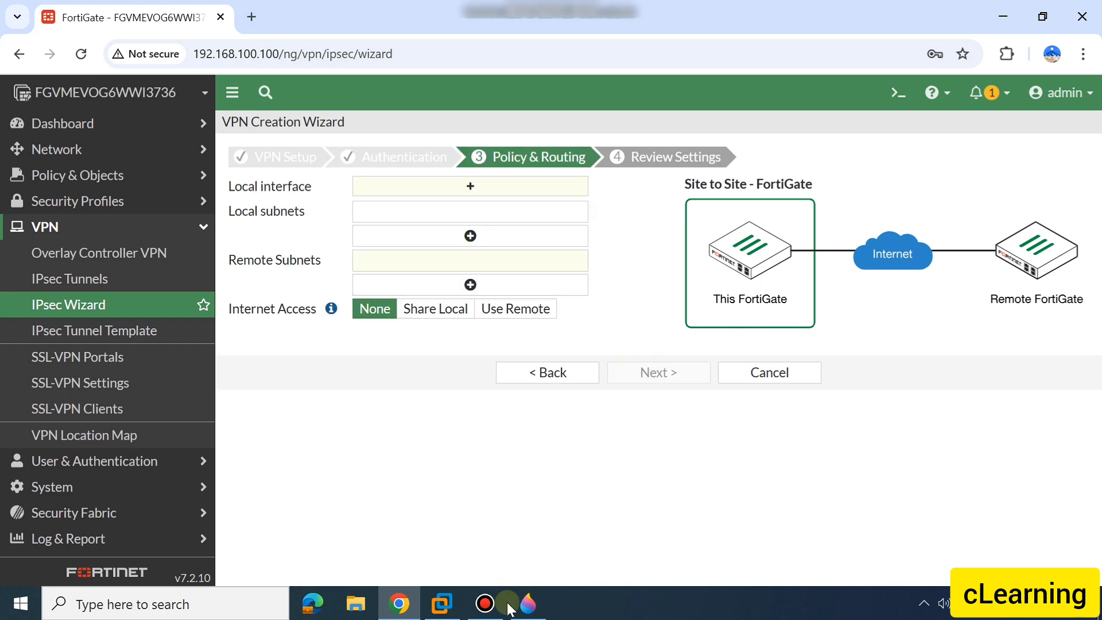
Switch to Paint 3D, circle the local network side of site A's FortiGate in the diagram, and return to the wizard
click(528, 603)
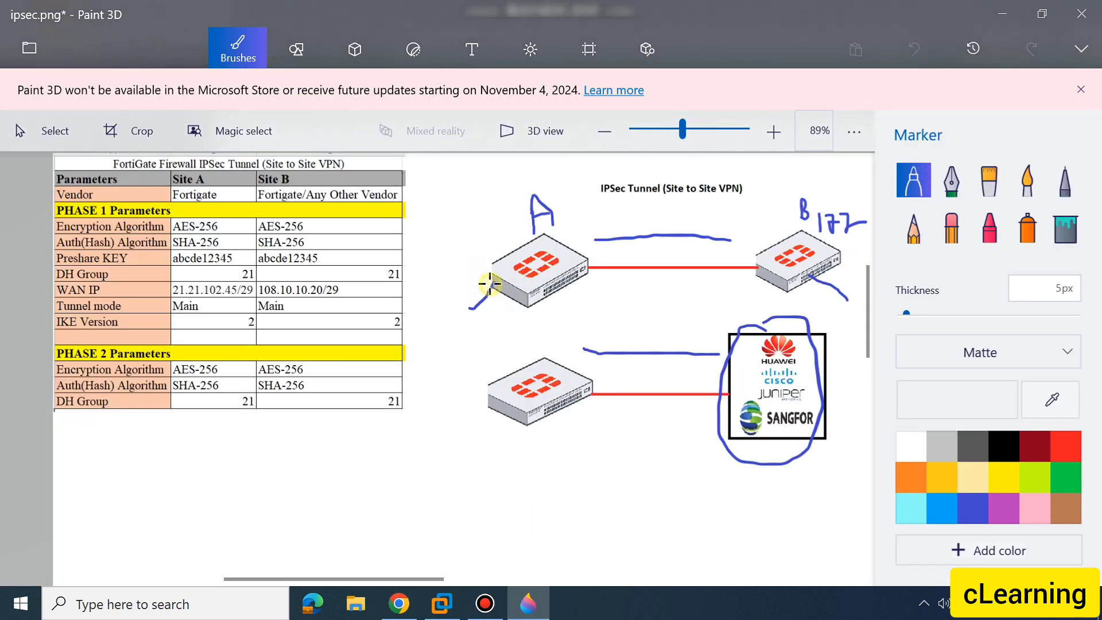
mouse_move(491, 286)
mouse_down()
mouse_move(458, 288)
mouse_move(505, 315)
mouse_move(491, 290)
mouse_up()
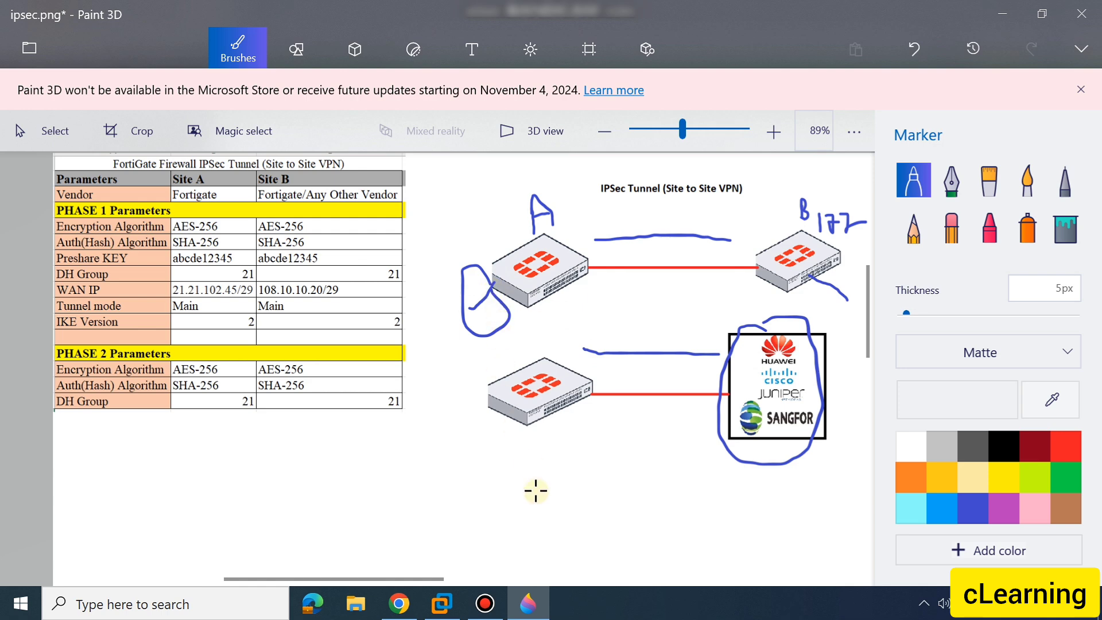
click(527, 603)
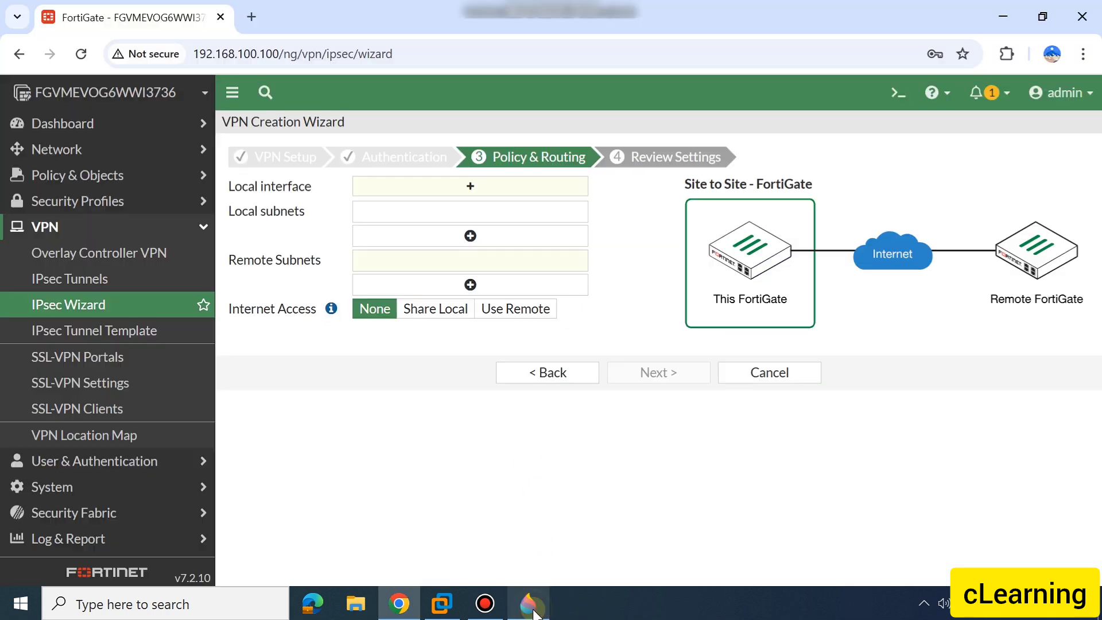
Set the local interface to LAN (port2) and check the local subnet filled in for it
click(421, 182)
click(955, 204)
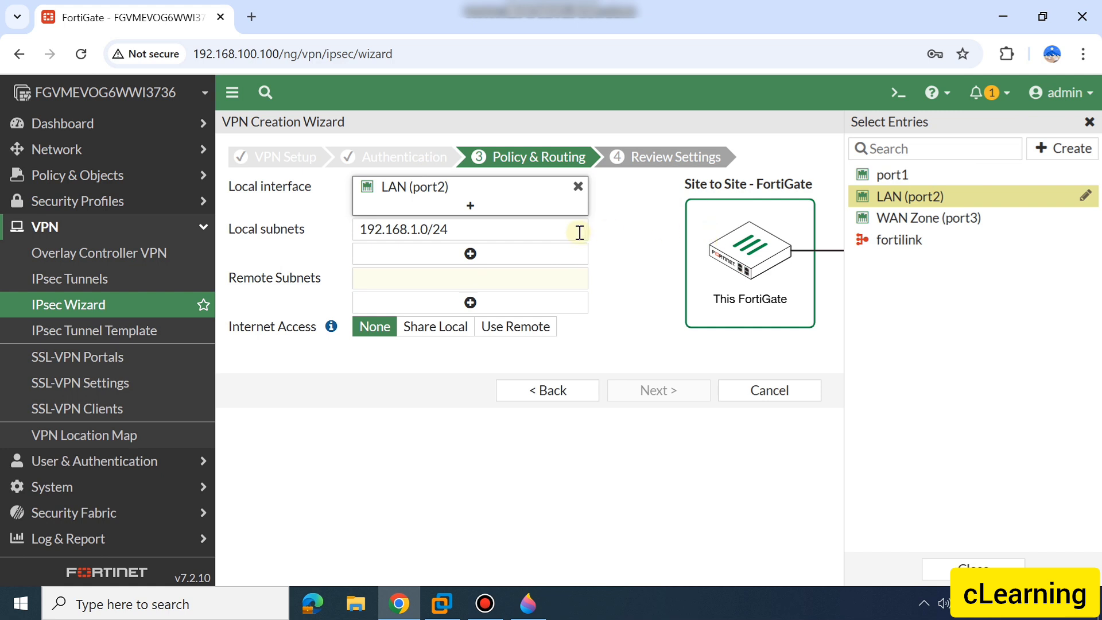
click(520, 231)
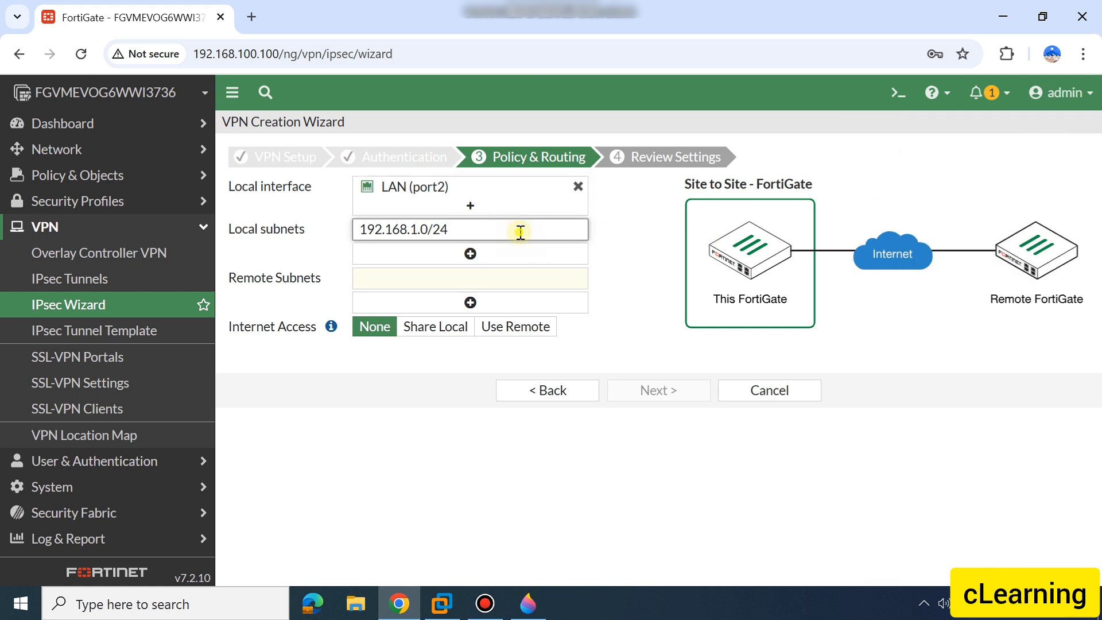
drag(521, 232, 363, 230)
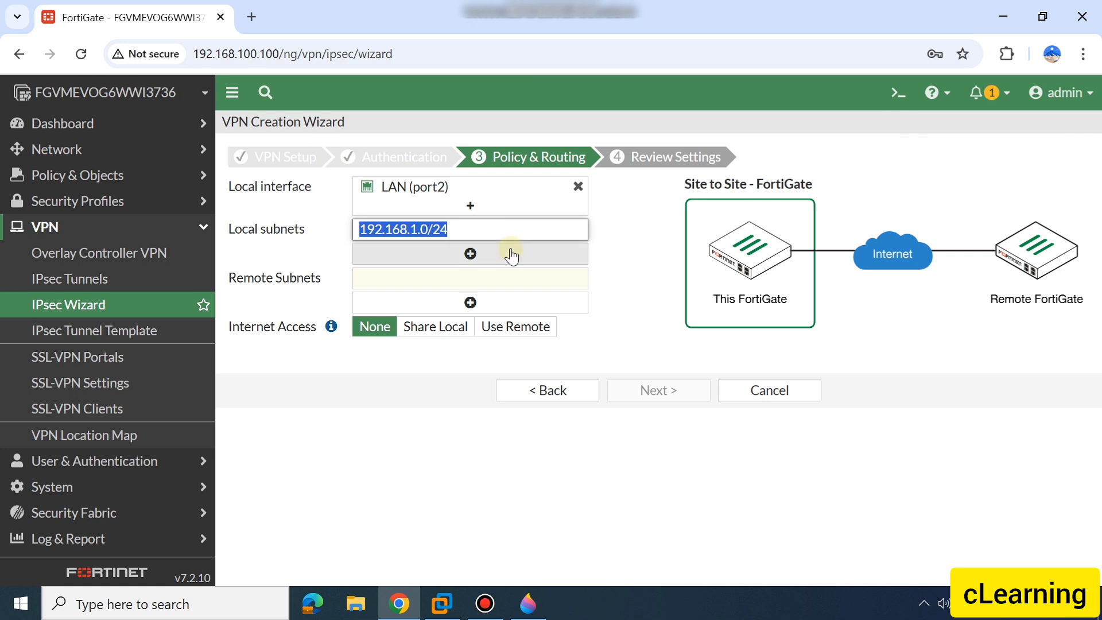
click(615, 264)
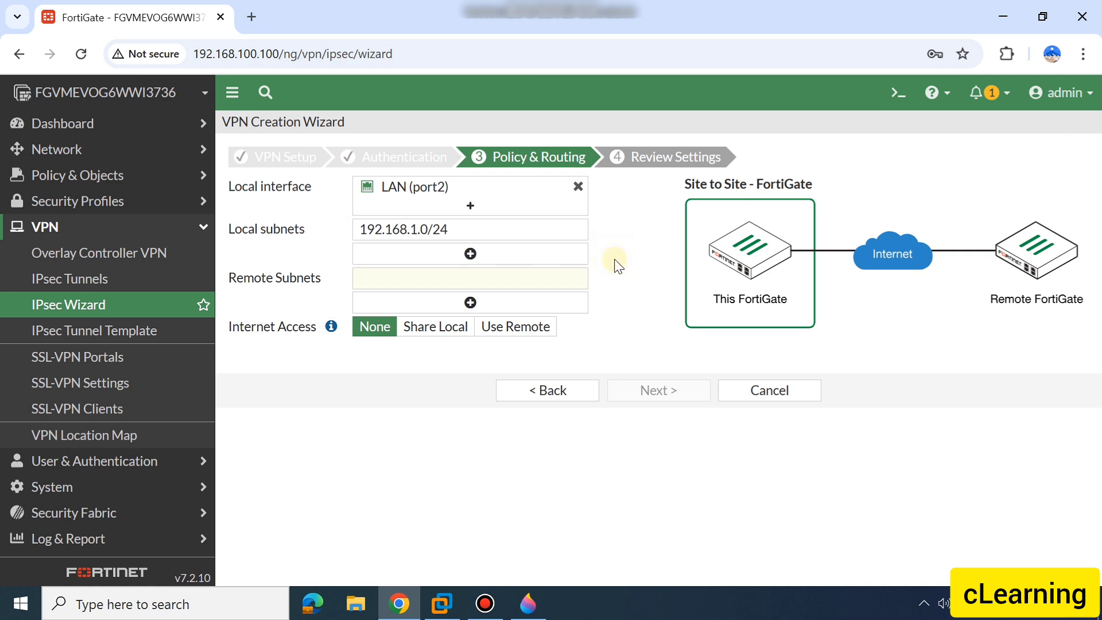
Consult the Paint 3D diagram for site B and enter 172.16.10.0/24 as the remote subnet
click(459, 281)
click(527, 604)
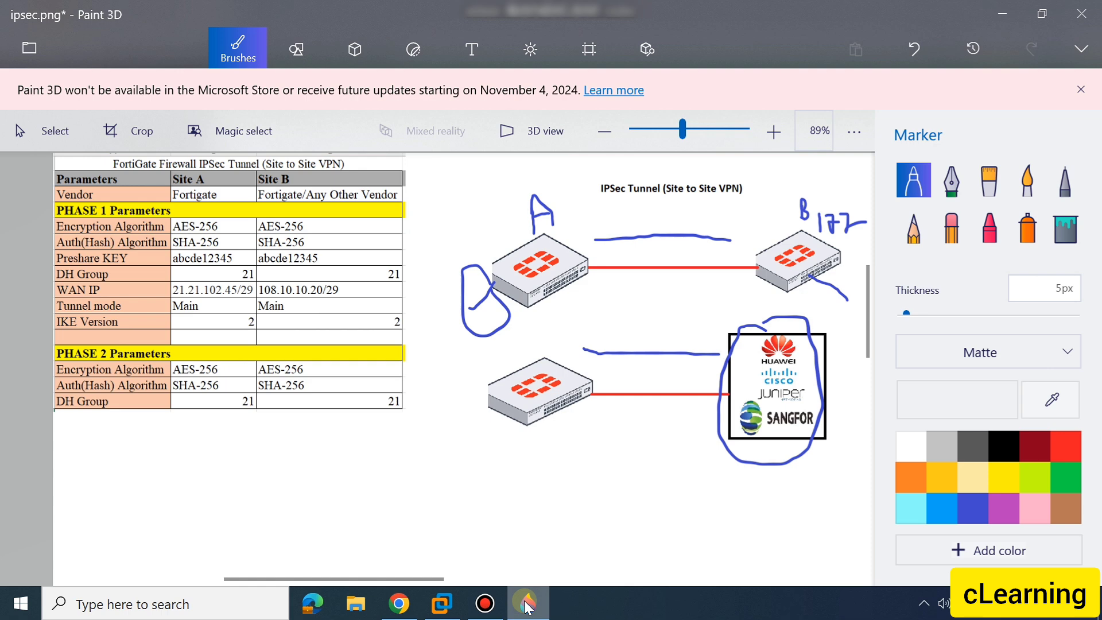
click(527, 604)
click(387, 276)
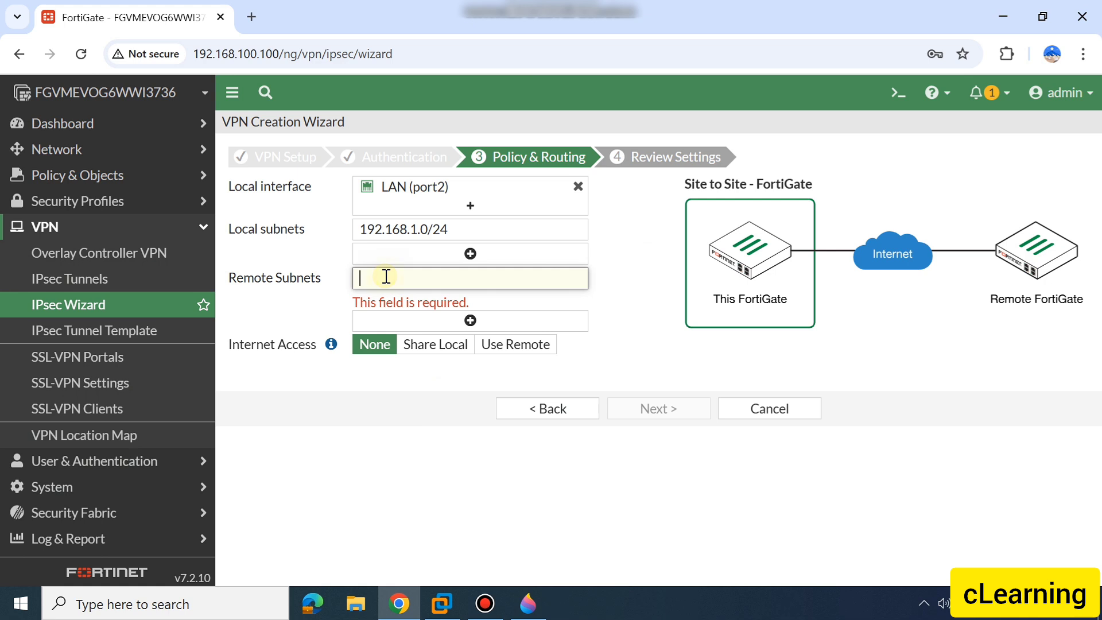
text(172.16.10.0)
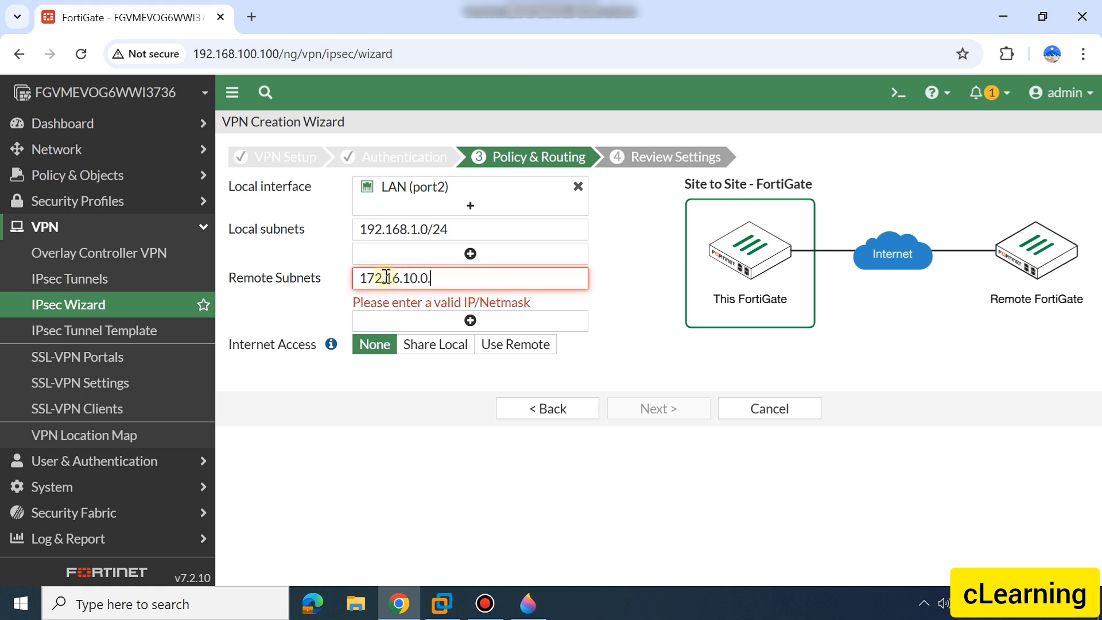
text(/24)
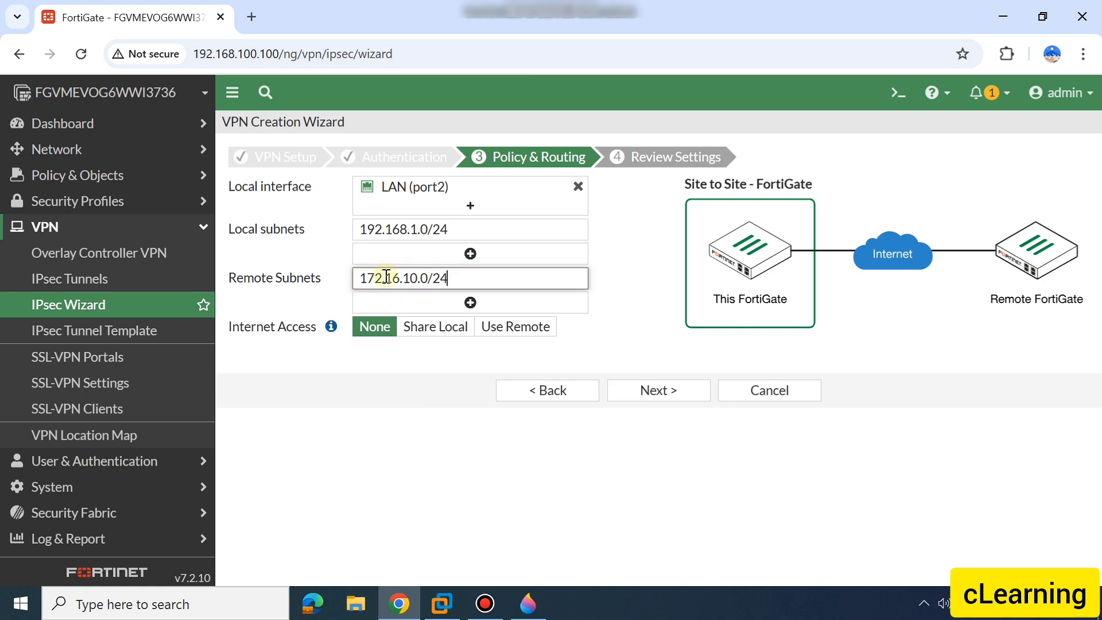
click(617, 329)
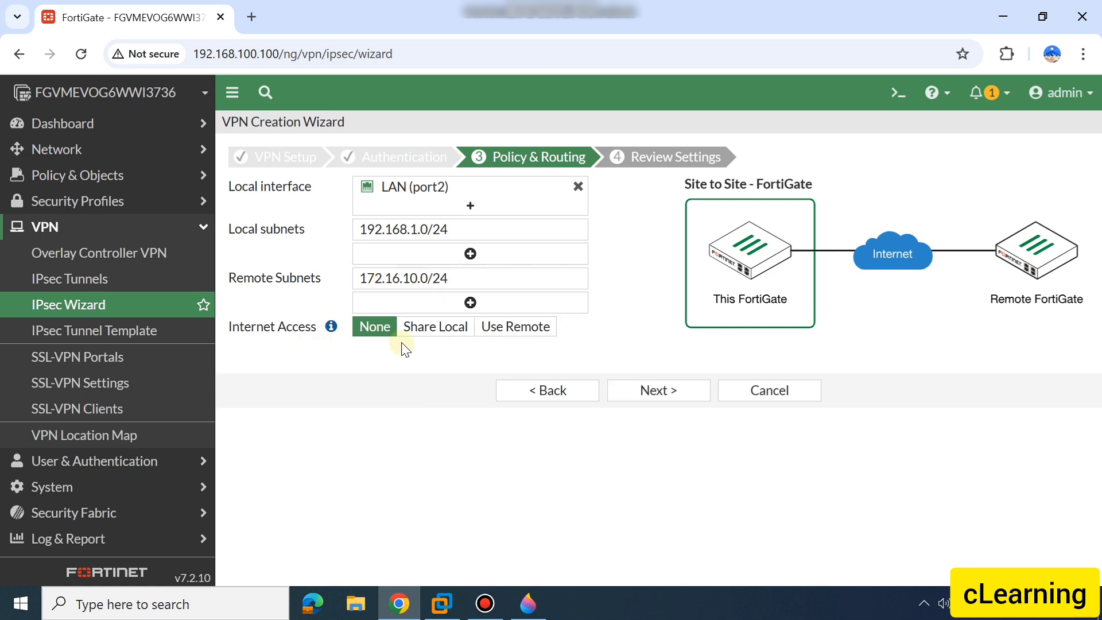
Continue to Review Settings with Internet Access left at None, create the VPN, and glance at the Paint 3D parameter table
click(660, 389)
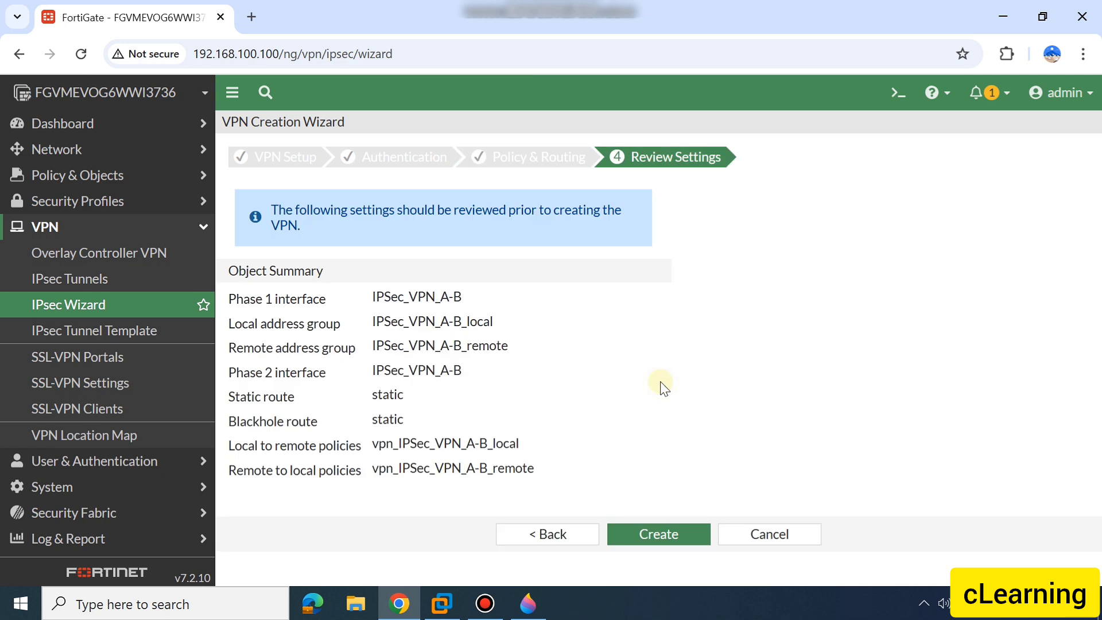
click(673, 533)
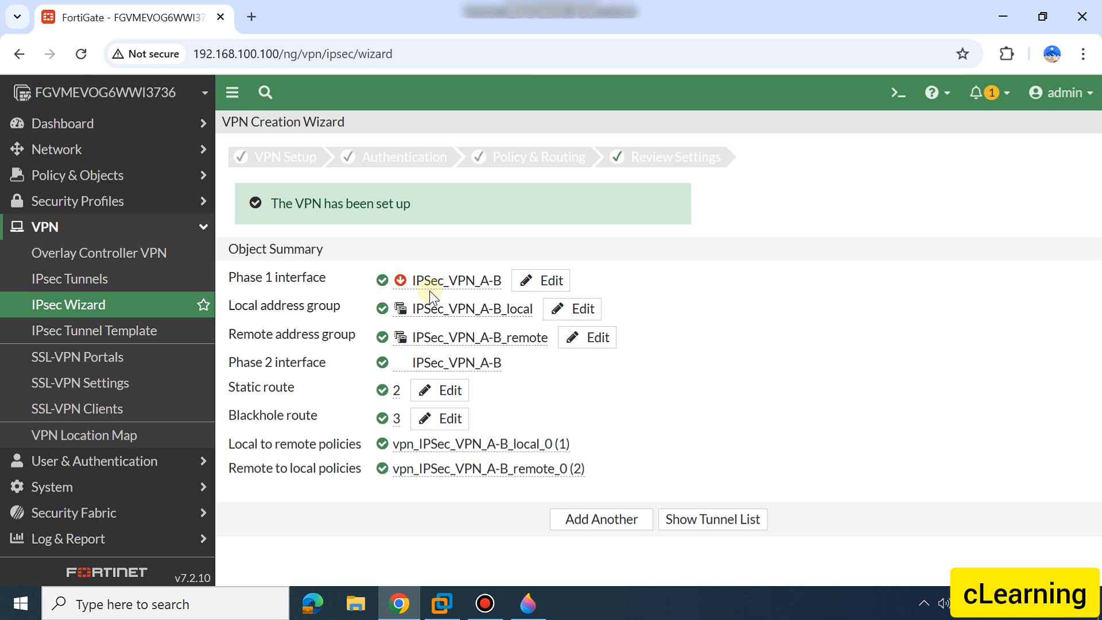
click(528, 602)
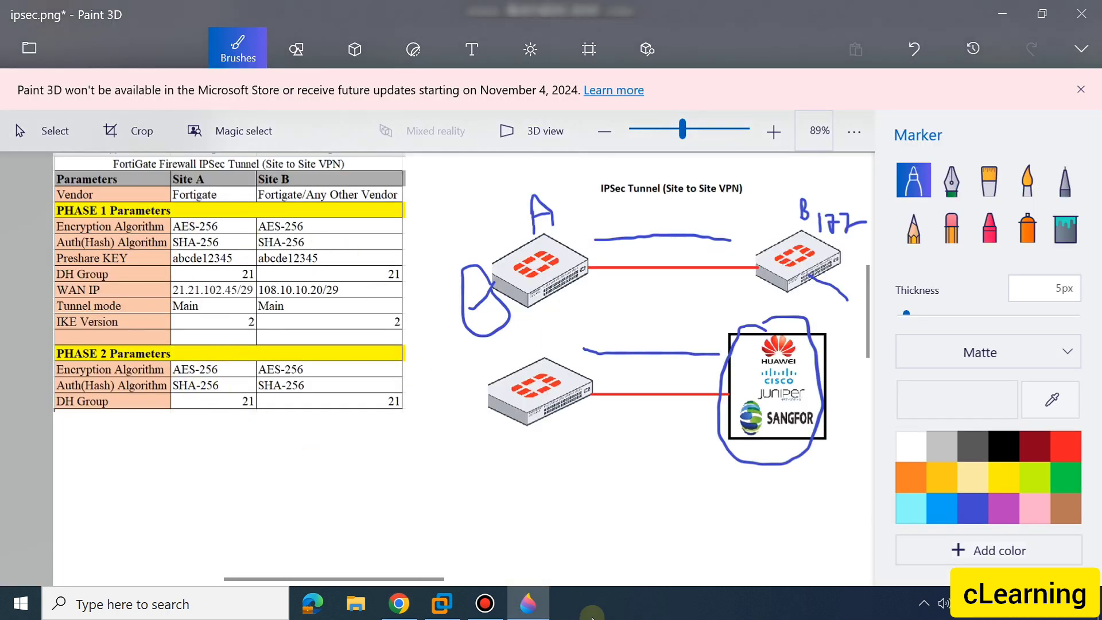
click(529, 603)
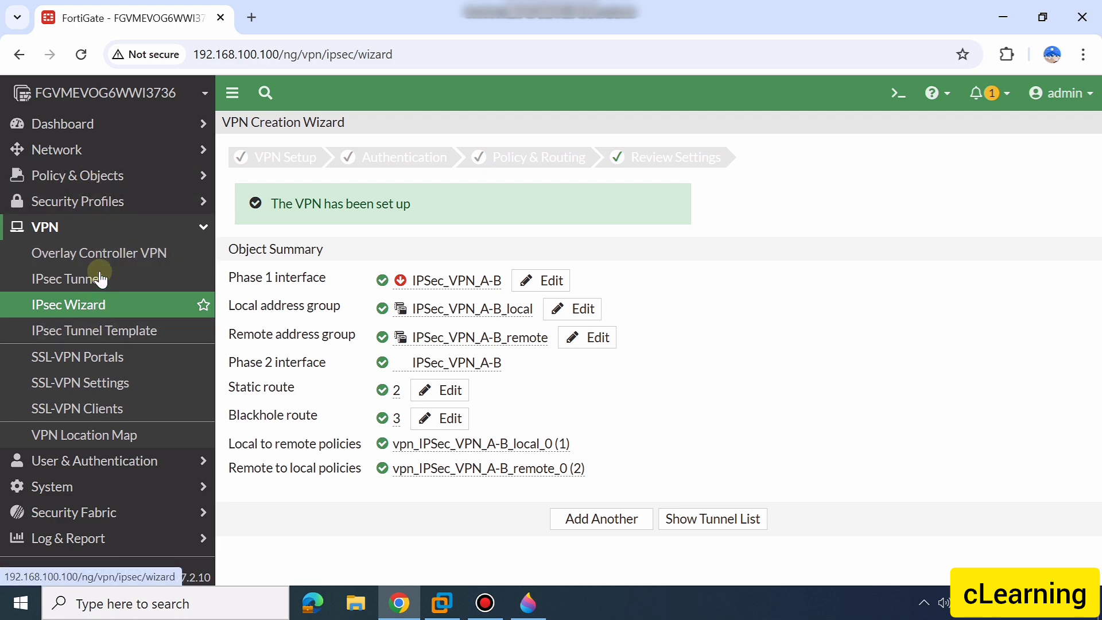
Examine the wizard-created firewall policies between IPSec_VPN_A-B and LAN (port2) in both directions, including their source and destination addresses
click(82, 175)
click(85, 207)
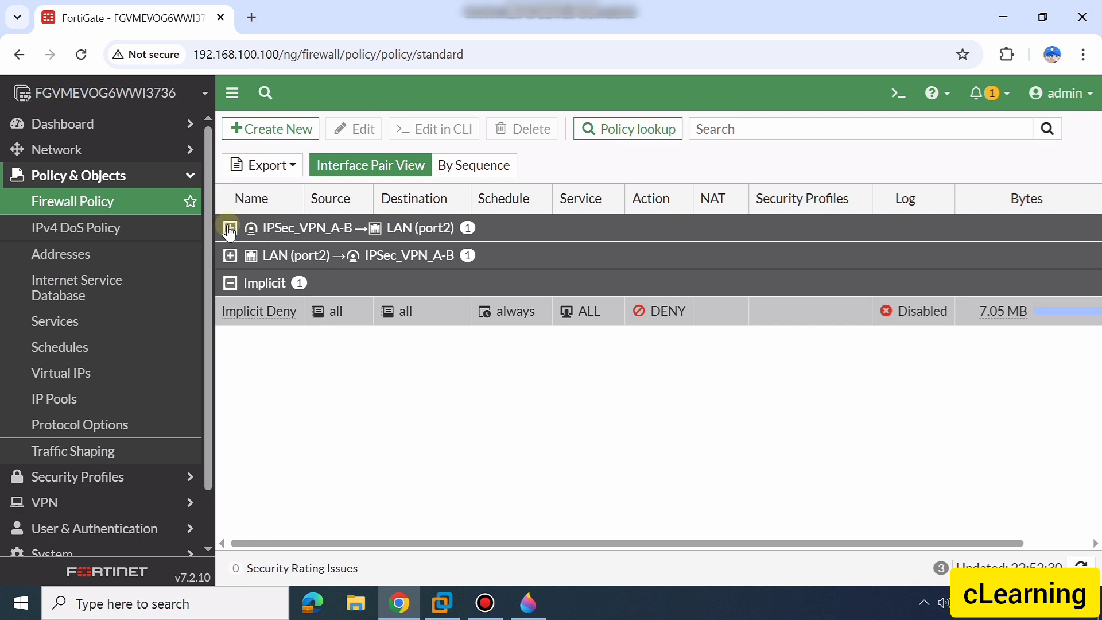
click(230, 229)
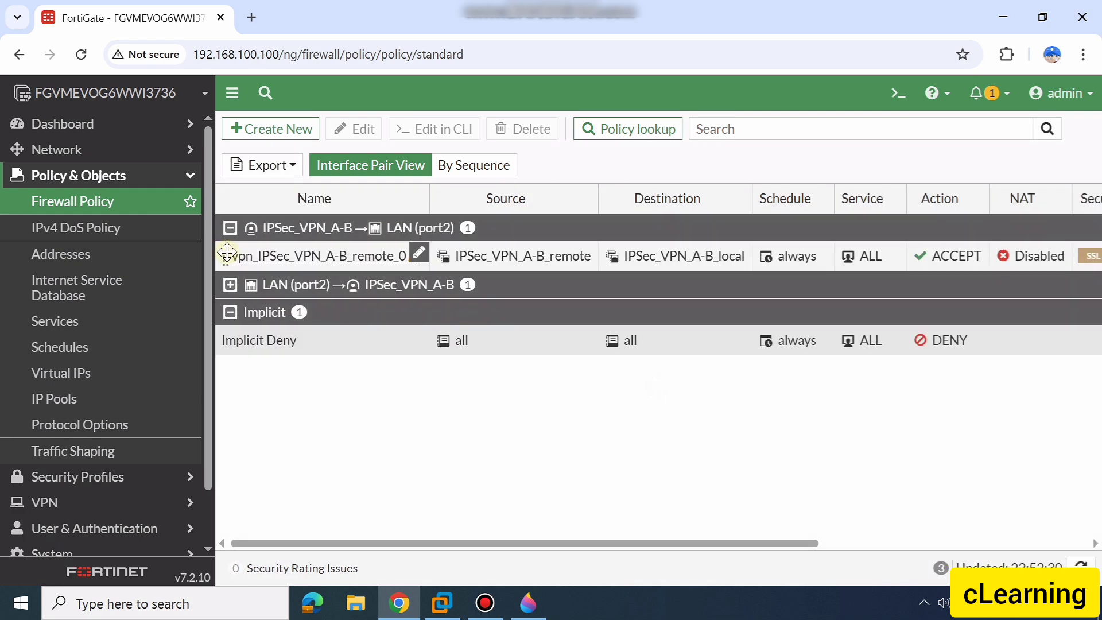
click(230, 285)
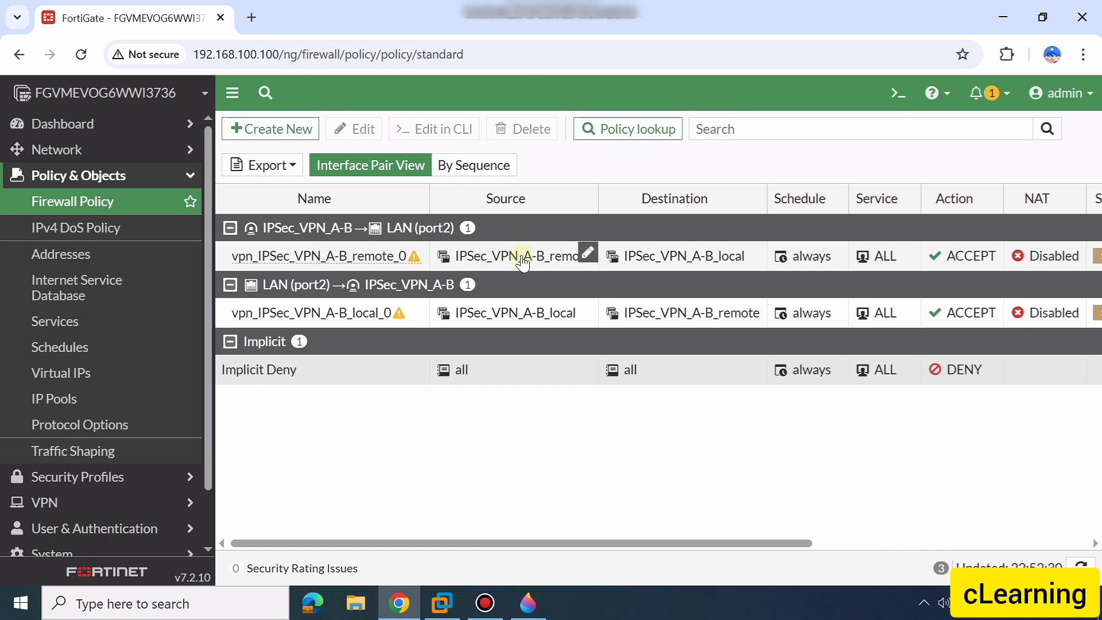
mouse_move(526, 258)
mouse_move(669, 264)
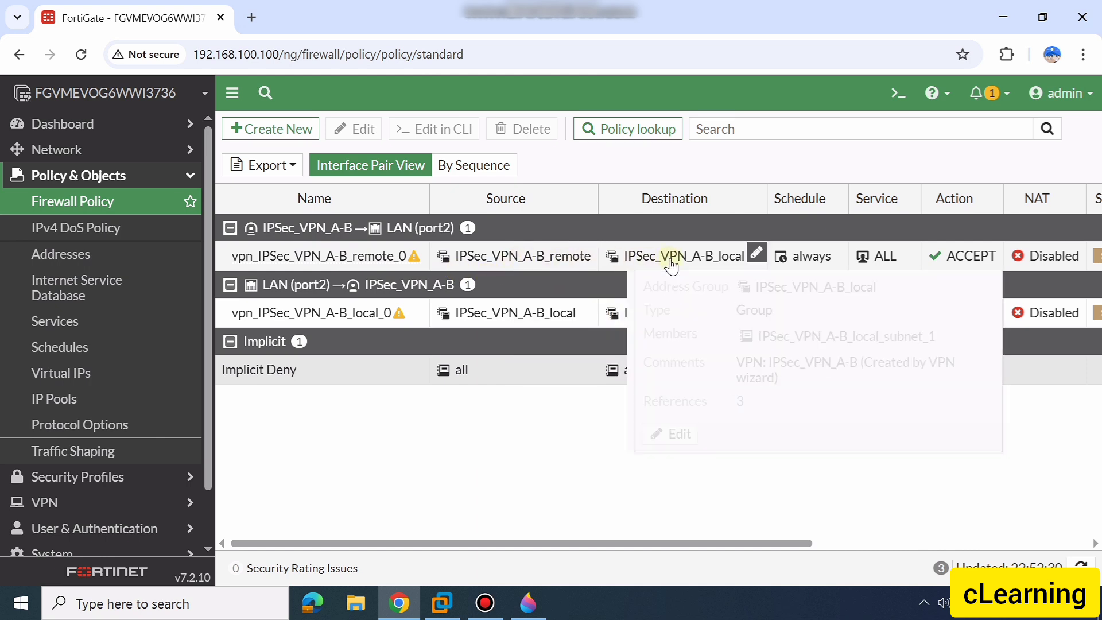
mouse_move(536, 543)
mouse_down()
mouse_move(871, 553)
mouse_move(551, 557)
mouse_up()
mouse_move(338, 319)
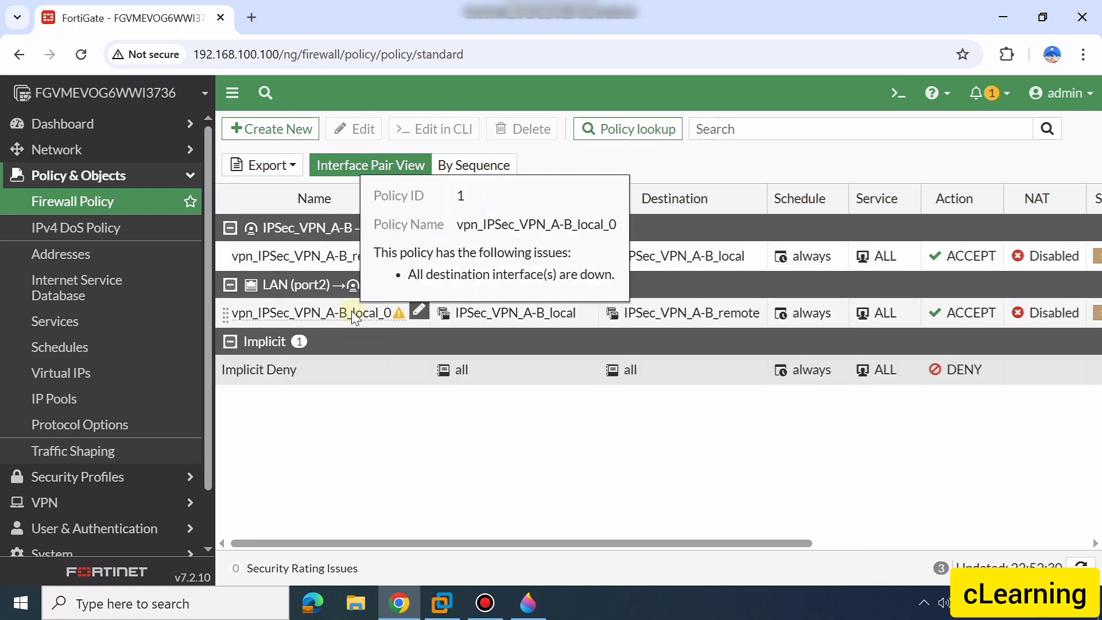
Examine the local and remote subnet addresses and the address groups created for IPSec_VPN_A-B
click(100, 257)
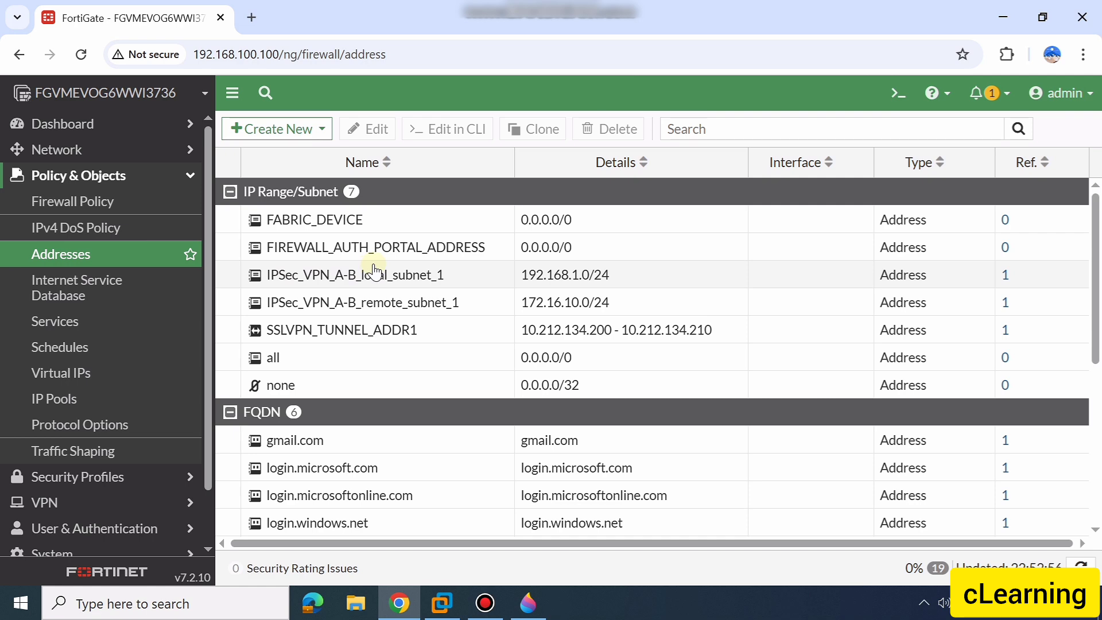
click(377, 269)
click(380, 302)
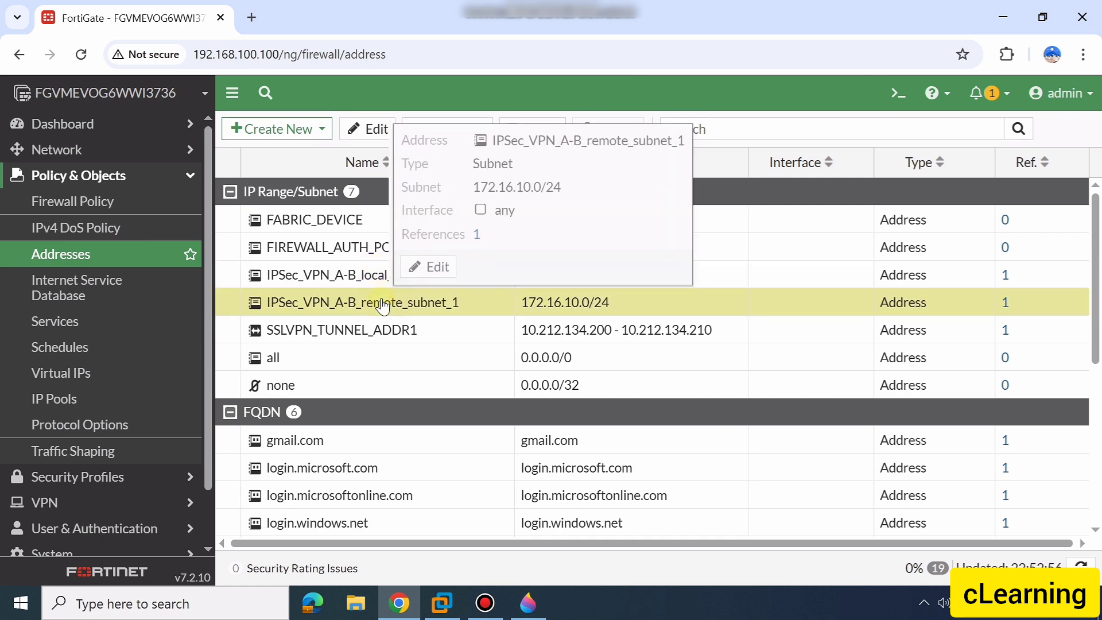
scroll(381, 304, down, 6)
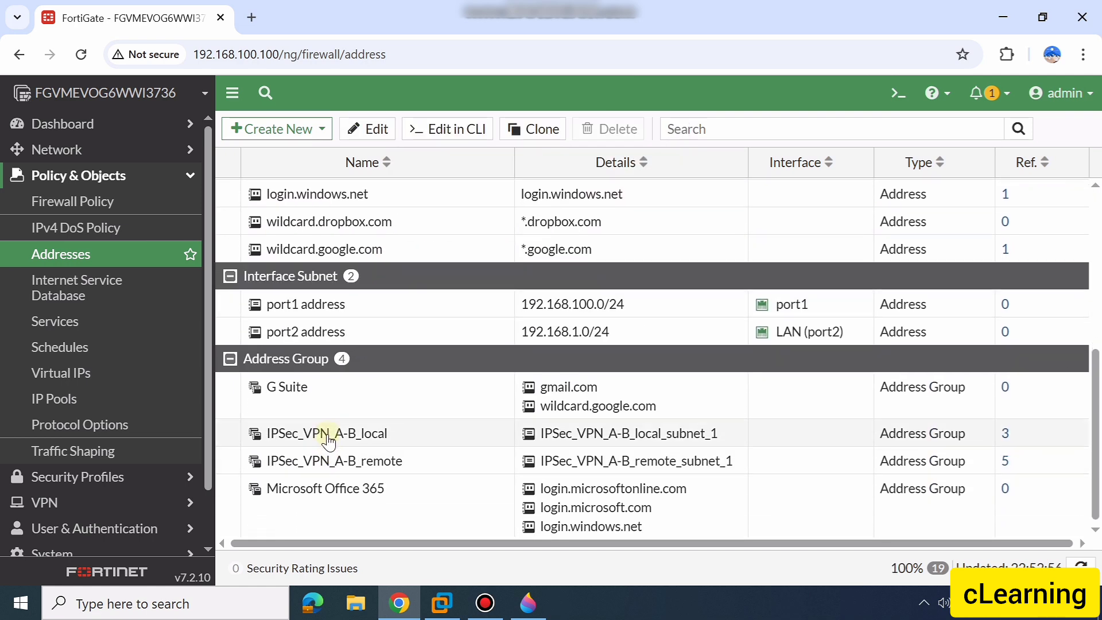
click(333, 435)
Examine the static routes to IPSec_VPN_A-B_remote through the tunnel interface and Blackhole
scroll(109, 323, down, 2)
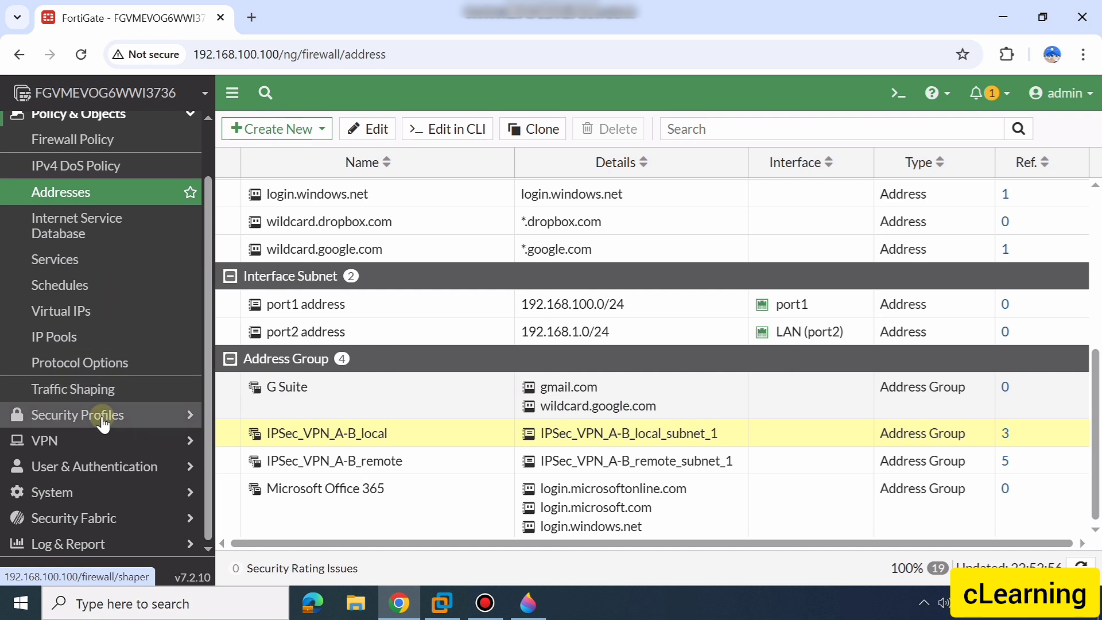
scroll(109, 136, up, 2)
click(75, 149)
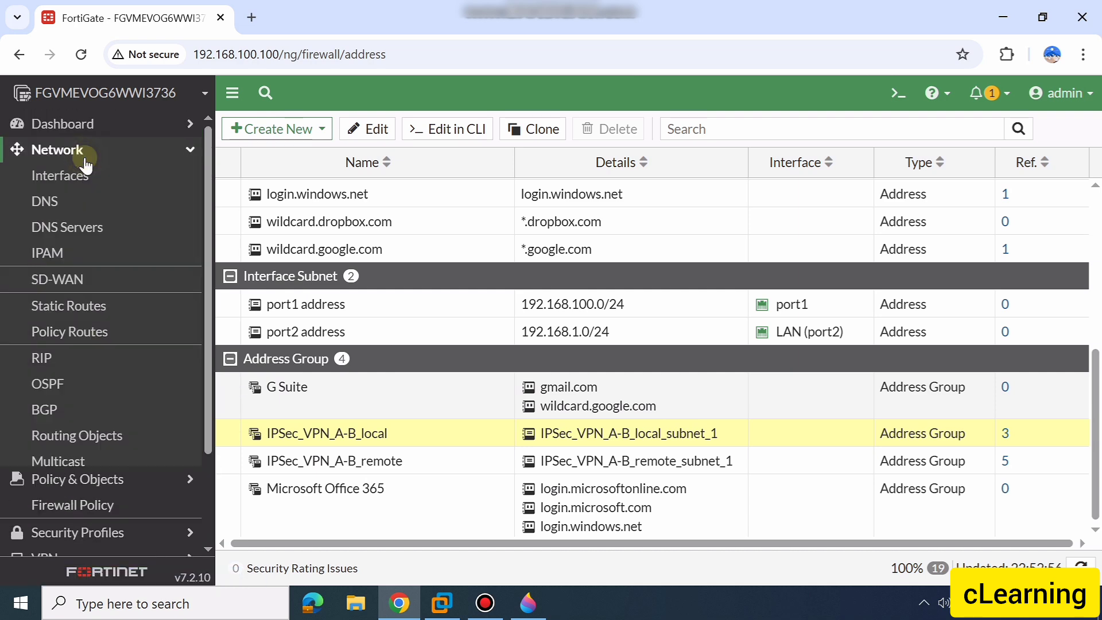
click(87, 305)
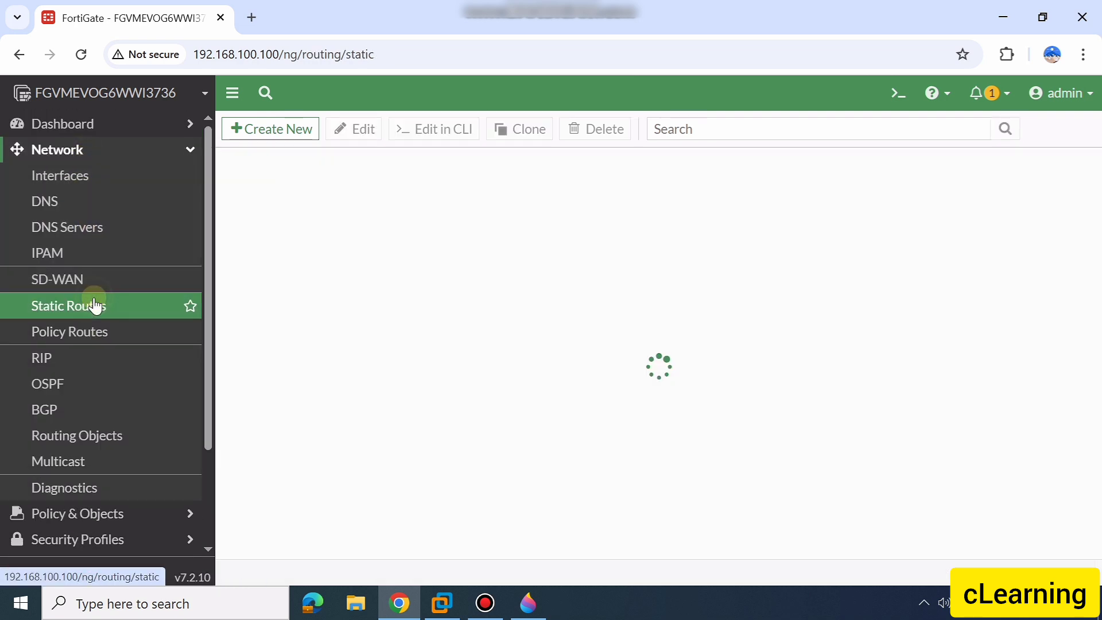
click(460, 226)
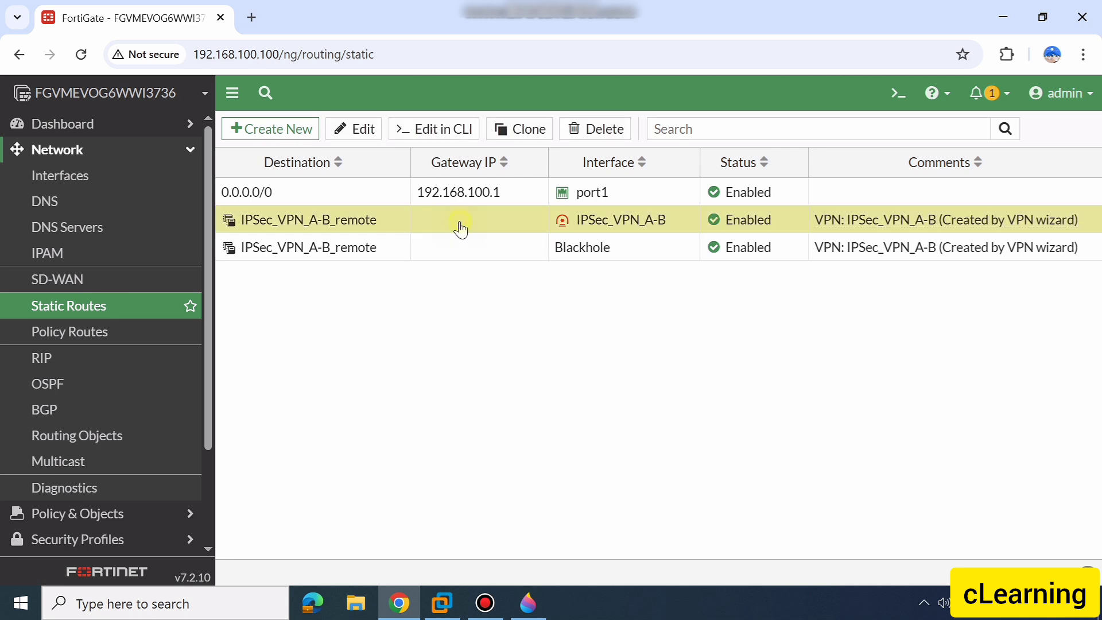
click(460, 244)
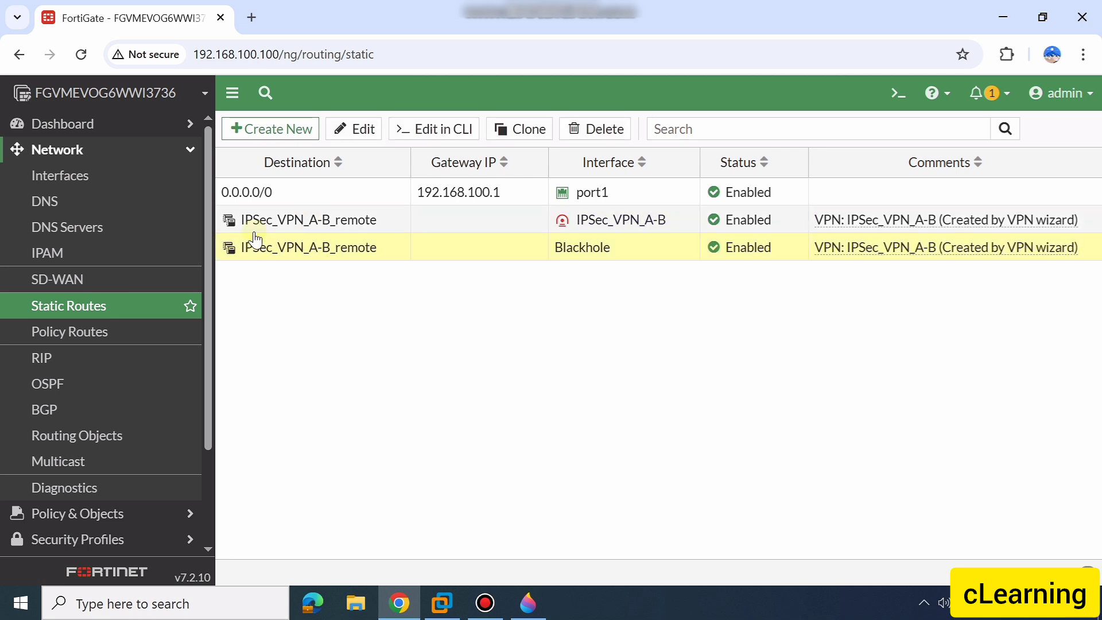
click(190, 151)
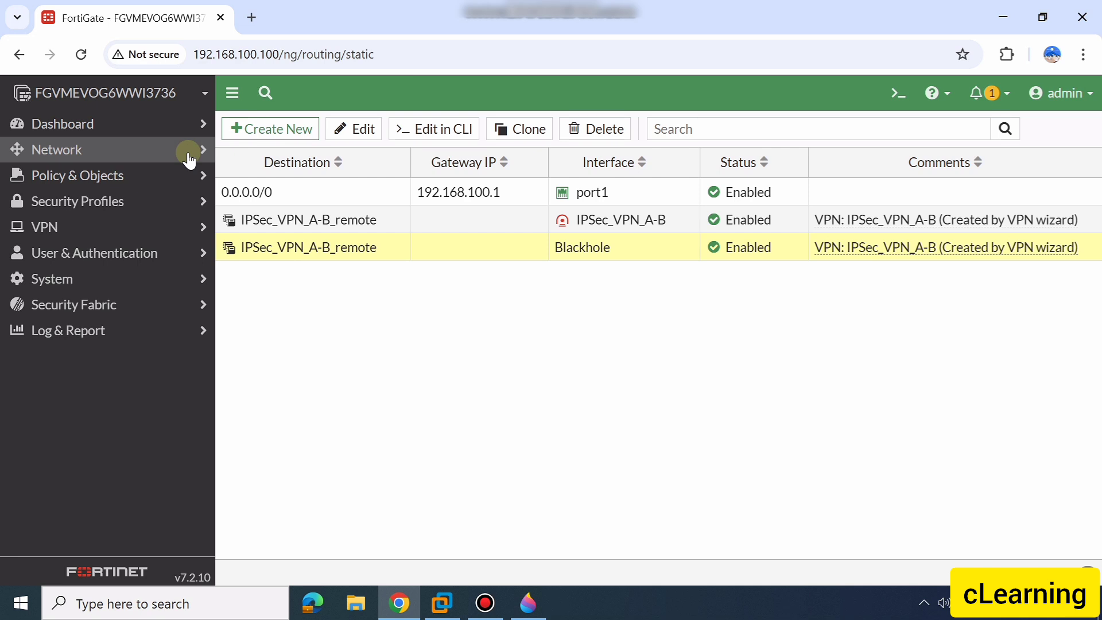
Open the IPSec_VPN_A-B tunnel for editing and convert it to a custom tunnel
click(181, 224)
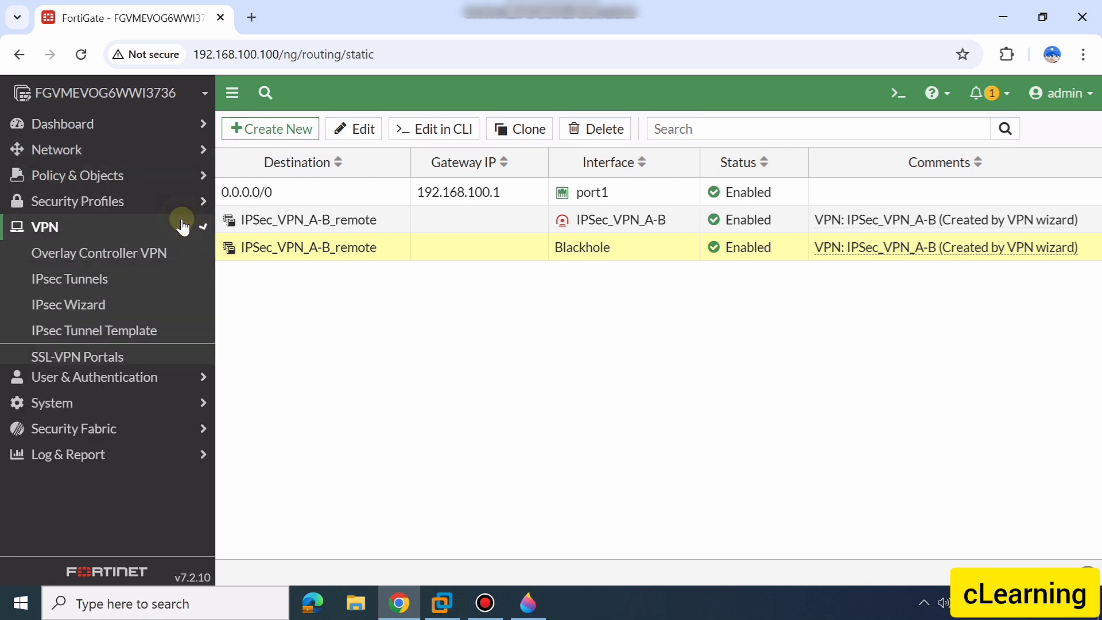
click(106, 306)
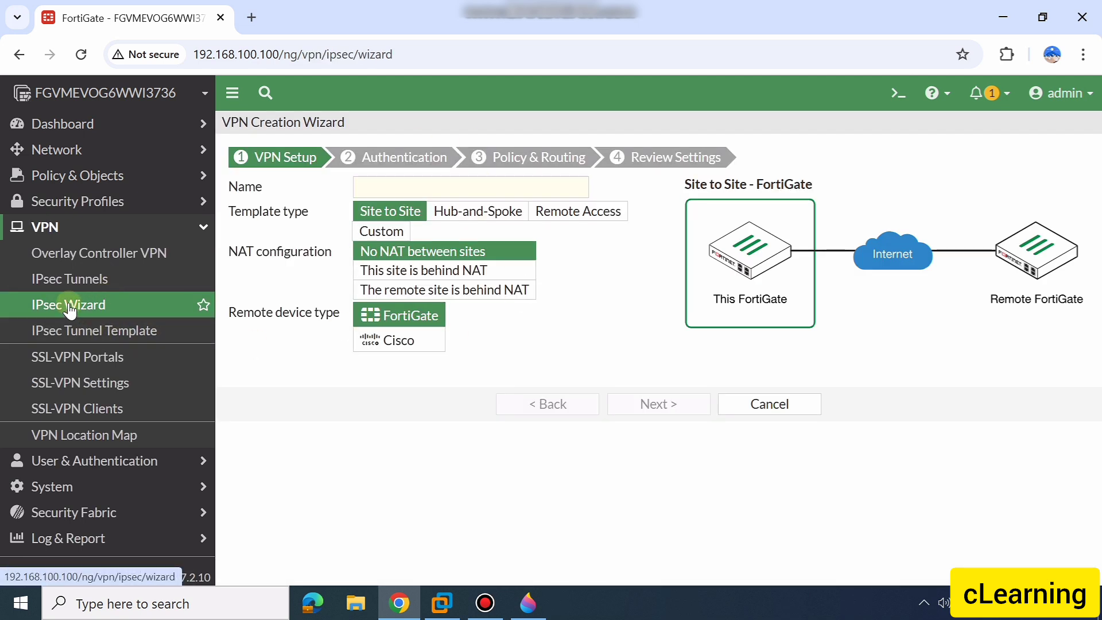
click(57, 279)
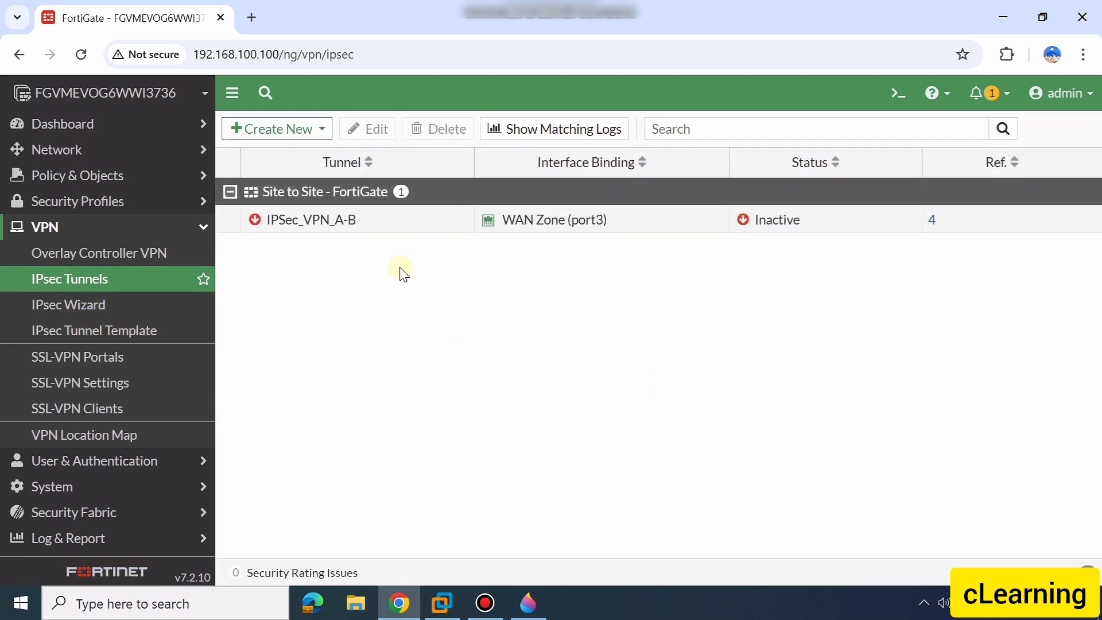
double_click(396, 222)
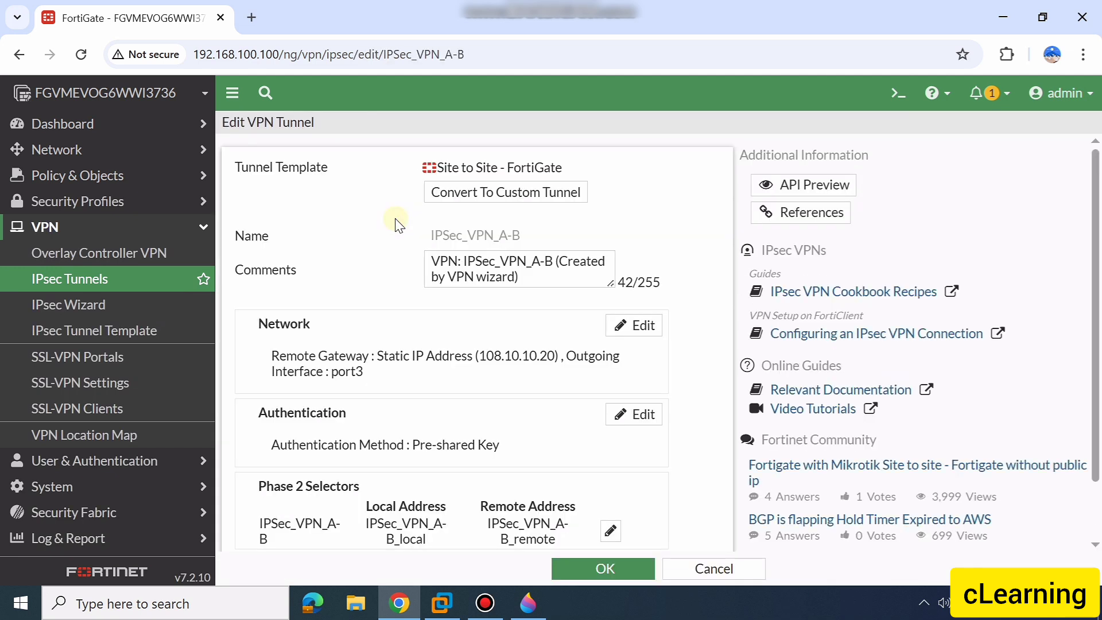
click(513, 194)
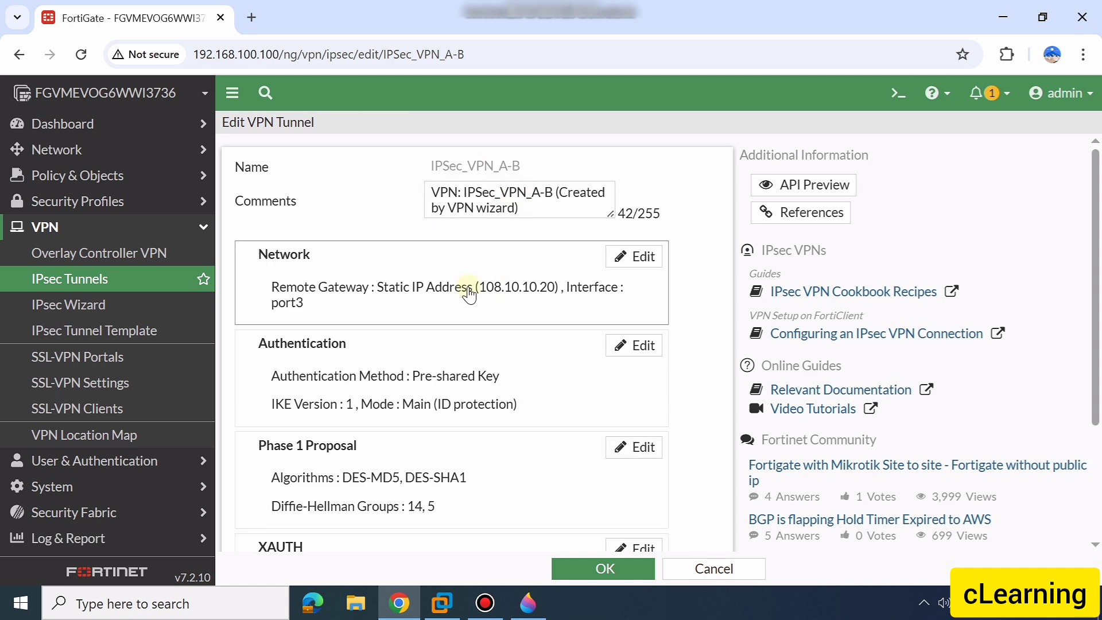
Examine the tunnel's Network settings, including the remote gateway IP, interface, NAT traversal, dead peer detection and advanced options
scroll(469, 293, down, 1)
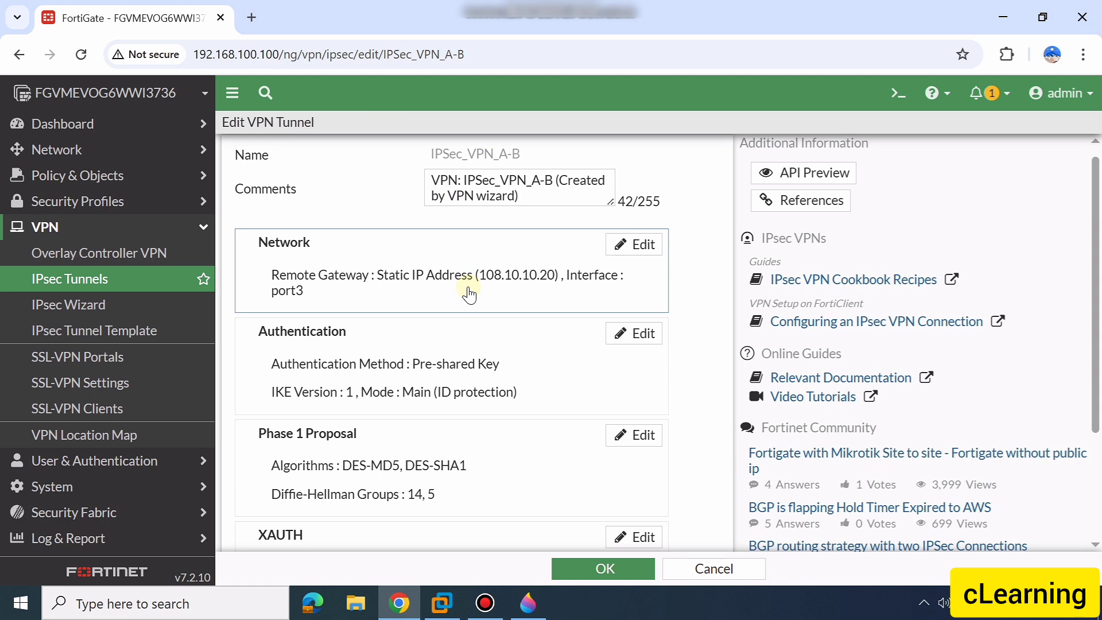
click(641, 245)
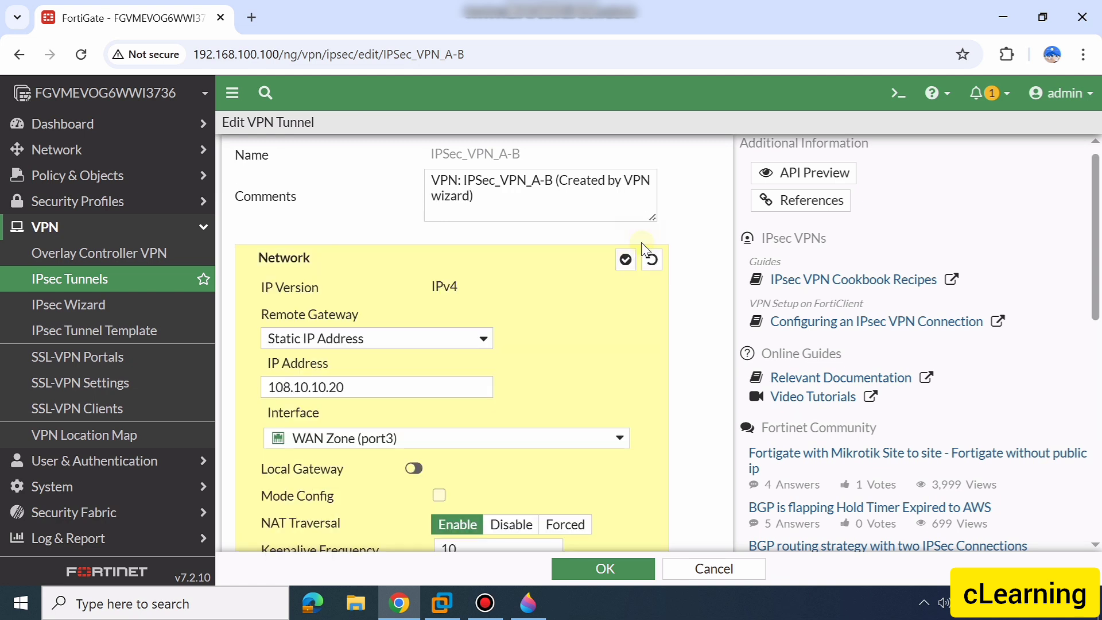
scroll(436, 338, down, 2)
scroll(434, 338, up, 1)
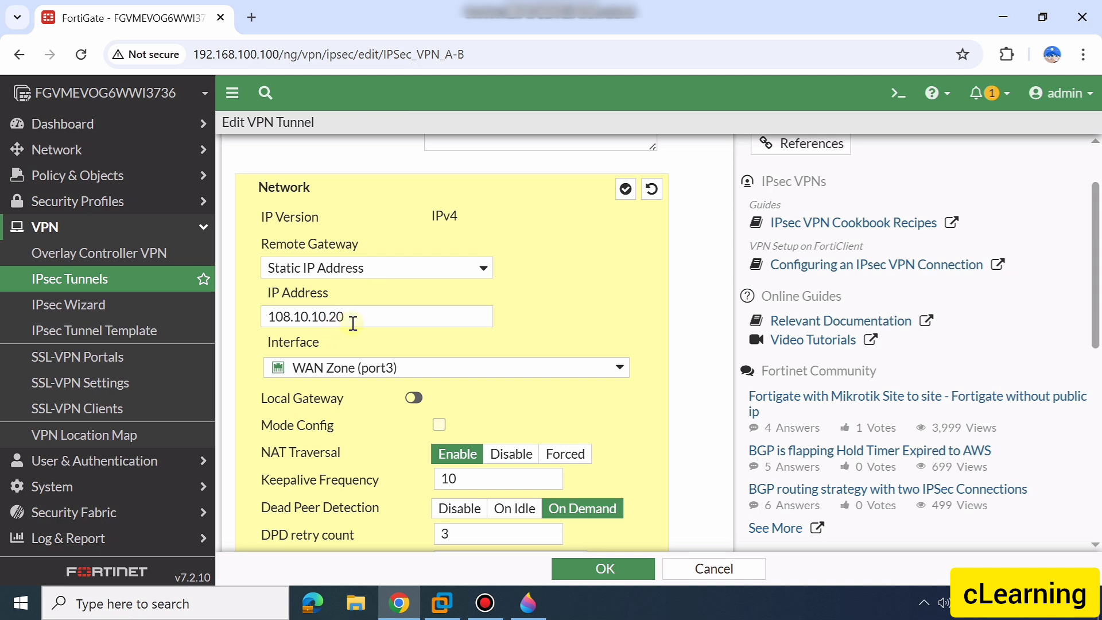
drag(351, 319, 259, 322)
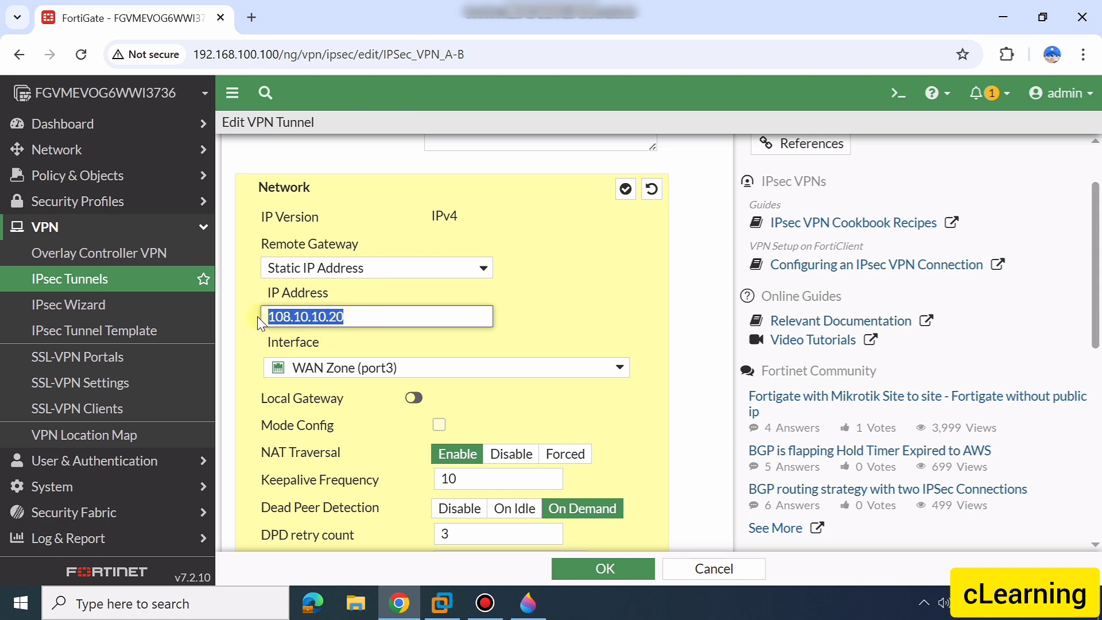
scroll(528, 313, down, 1)
click(528, 313)
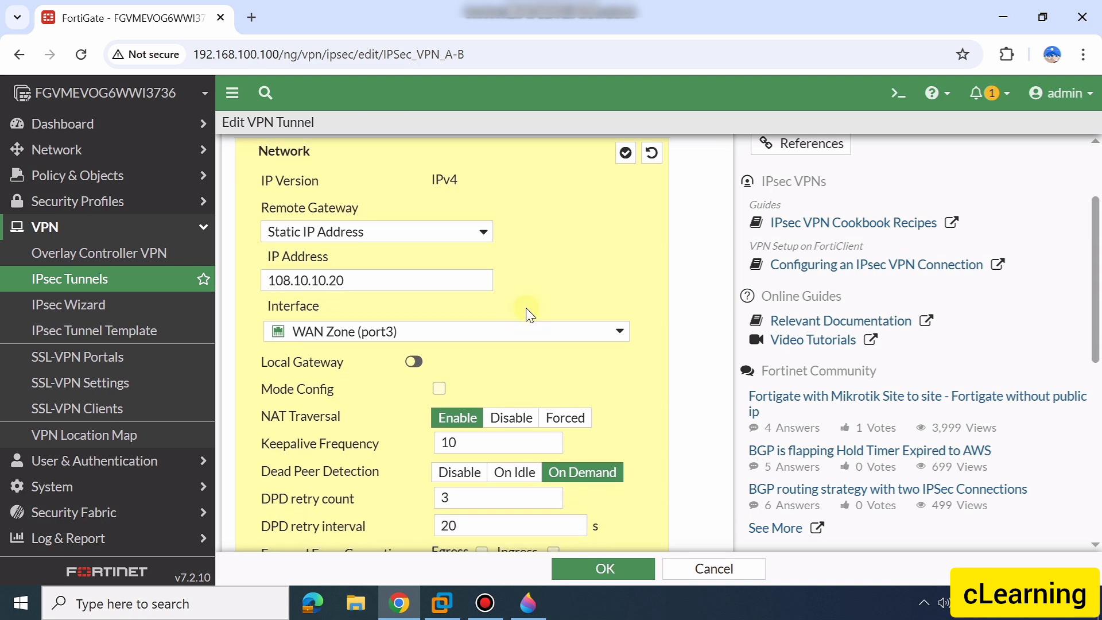
scroll(528, 313, down, 3)
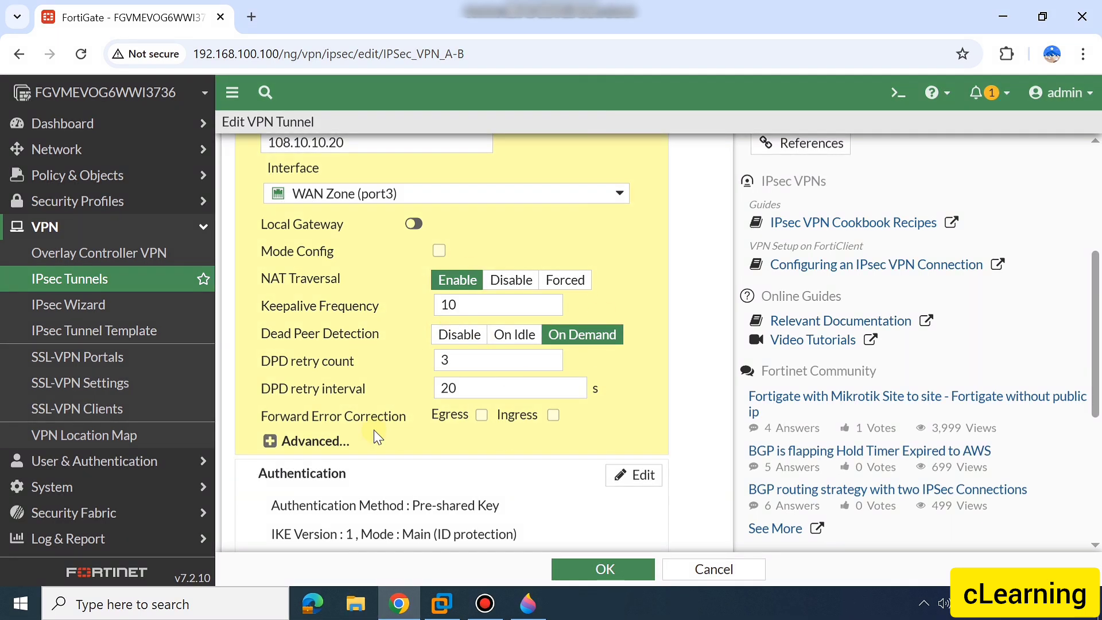
click(270, 442)
scroll(433, 425, down, 4)
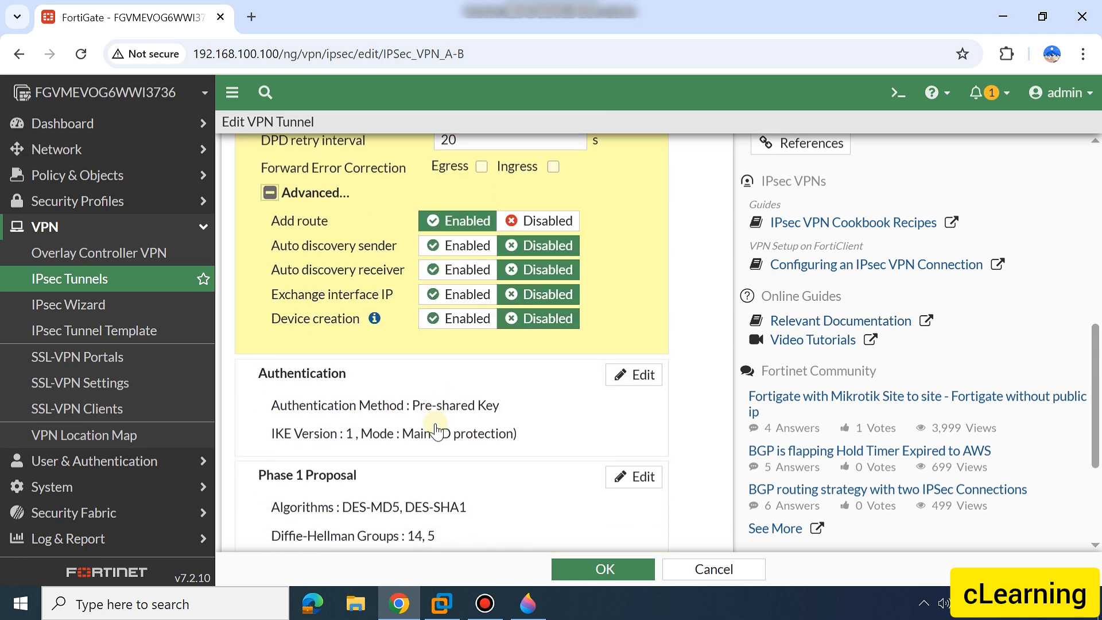
scroll(437, 430, up, 3)
scroll(437, 431, up, 6)
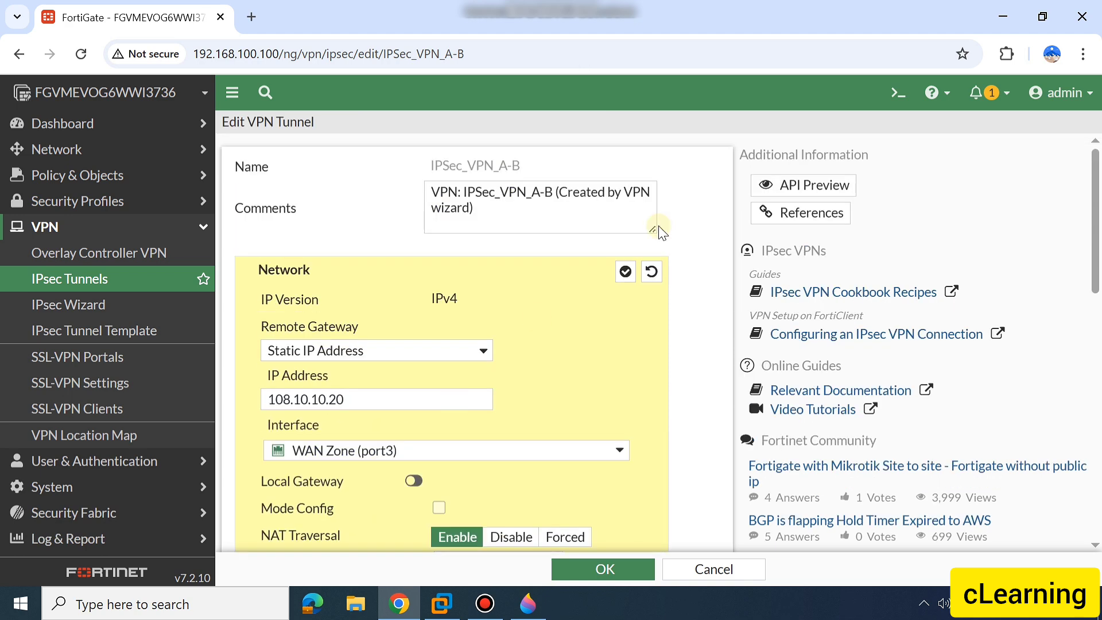
click(626, 272)
Compare the tunnel's Authentication method, IKE version and mode with the Phase 1 parameter table in Paint 3D
scroll(547, 402, down, 1)
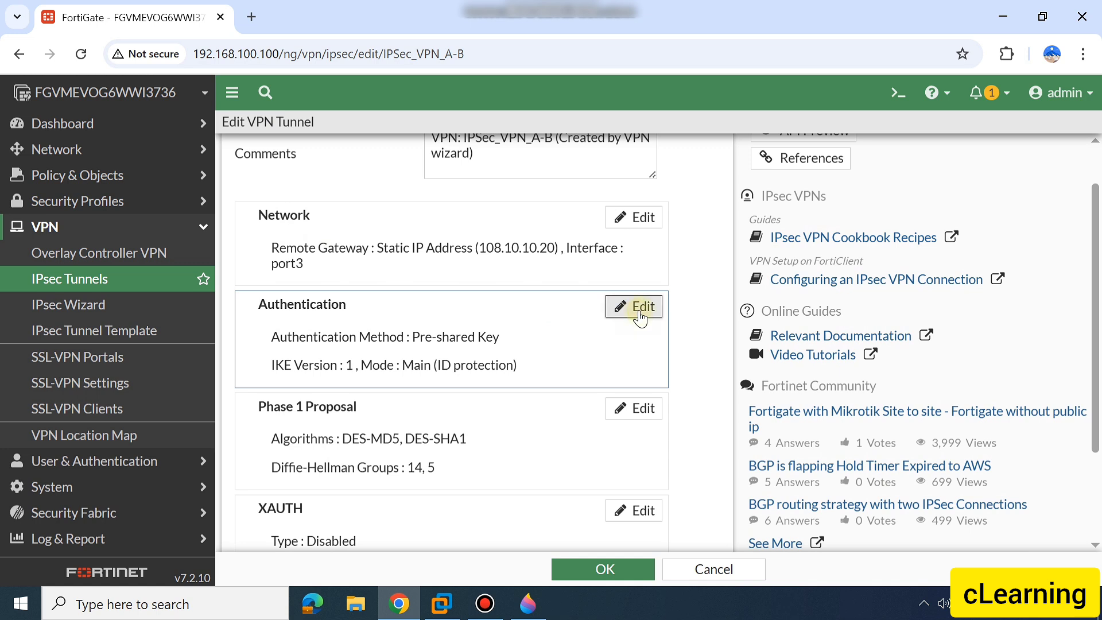
click(635, 311)
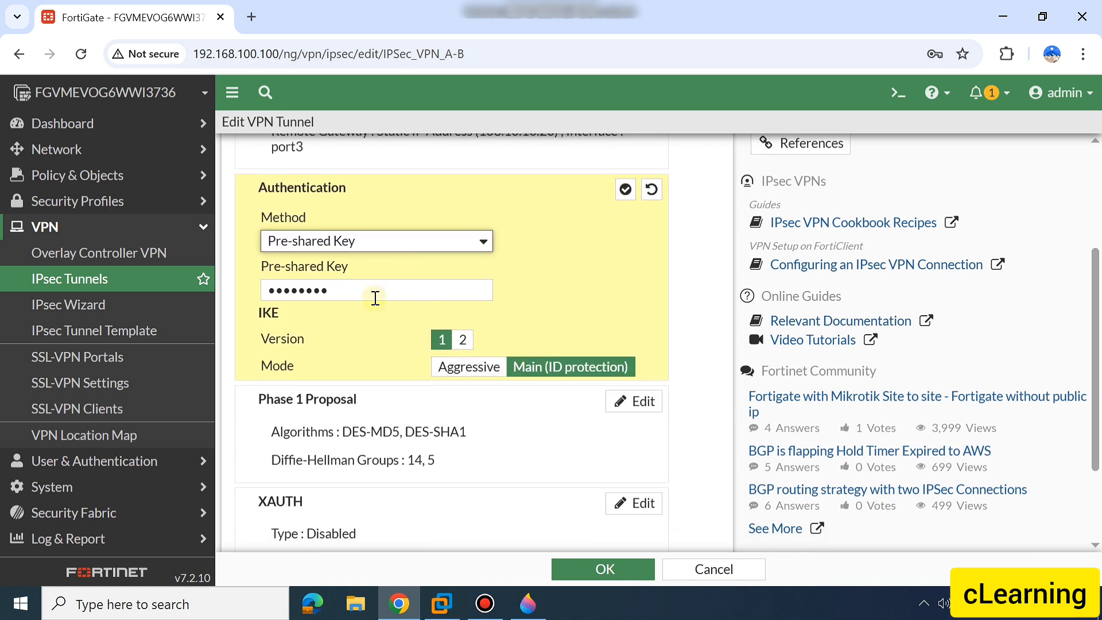
scroll(313, 343, down, 1)
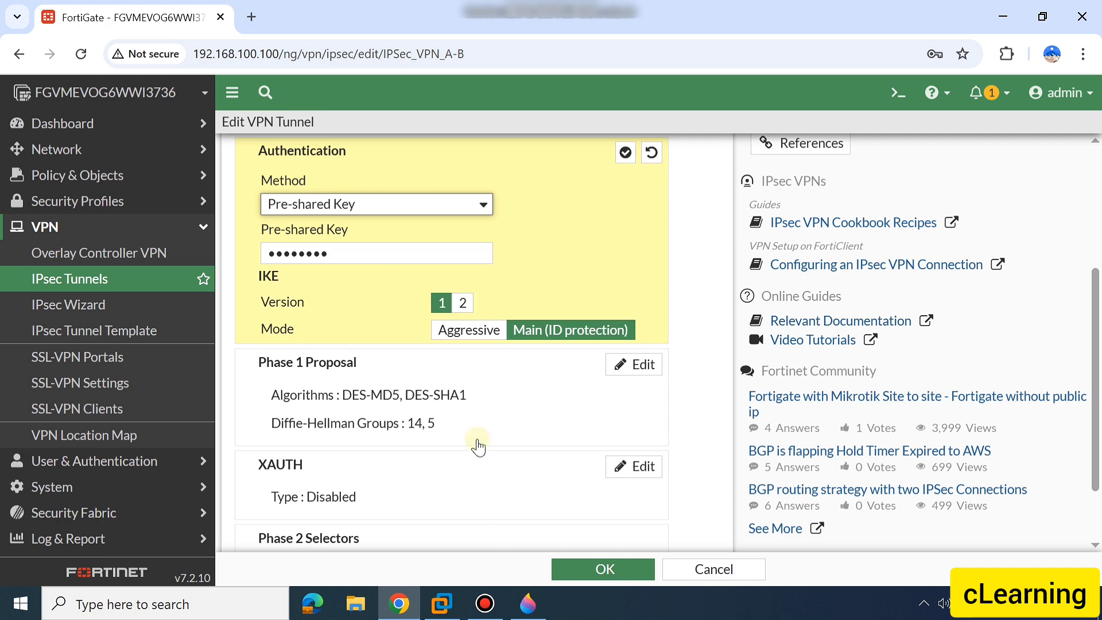
click(539, 588)
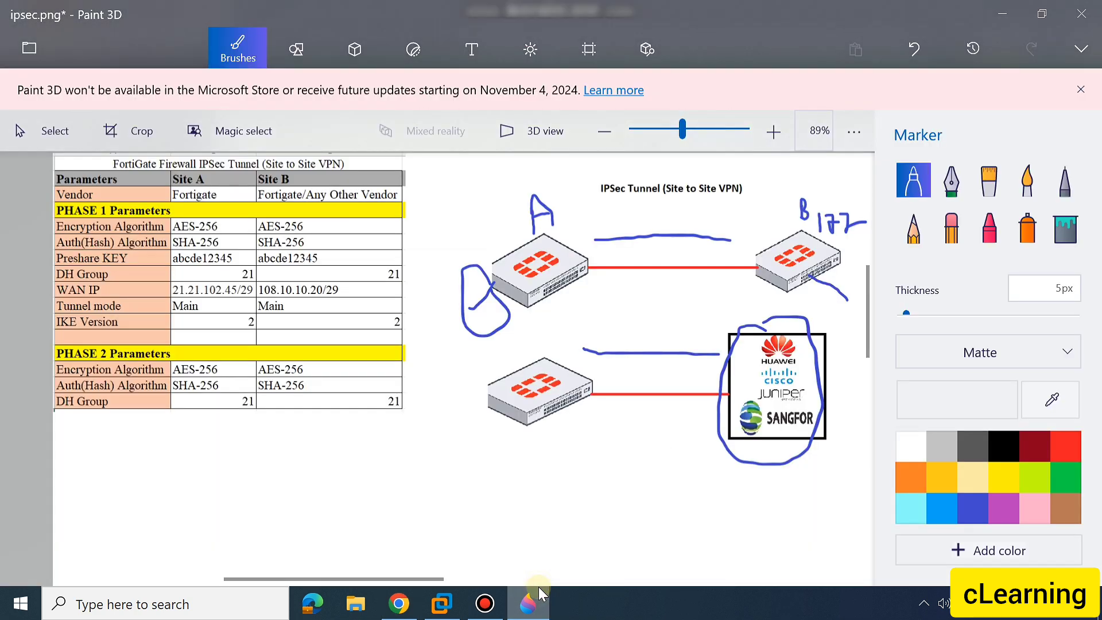
click(538, 587)
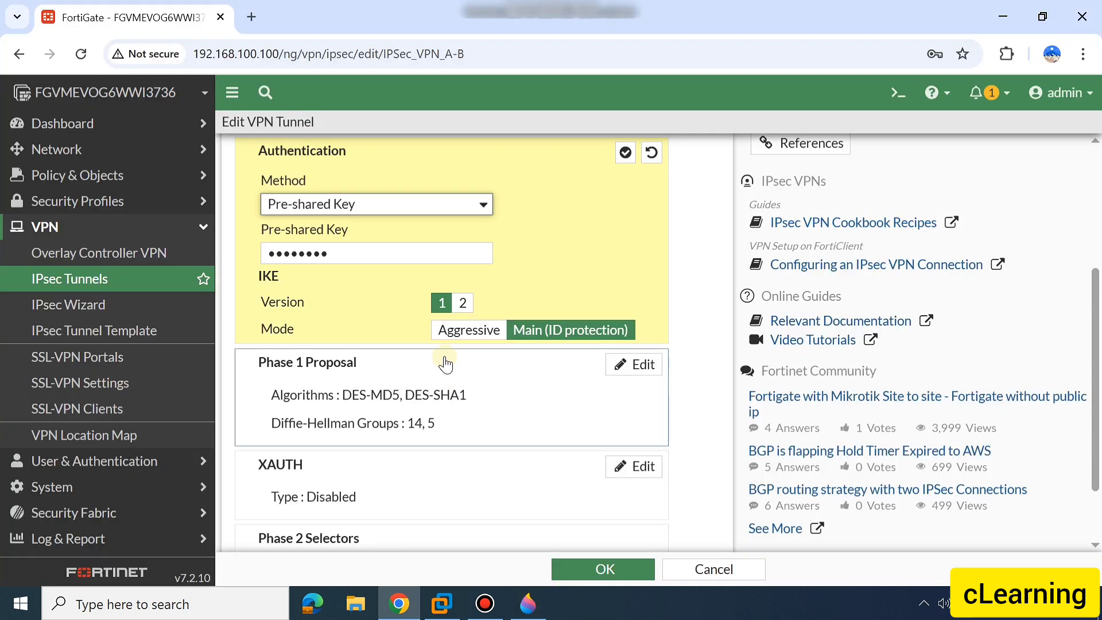
click(463, 303)
click(442, 302)
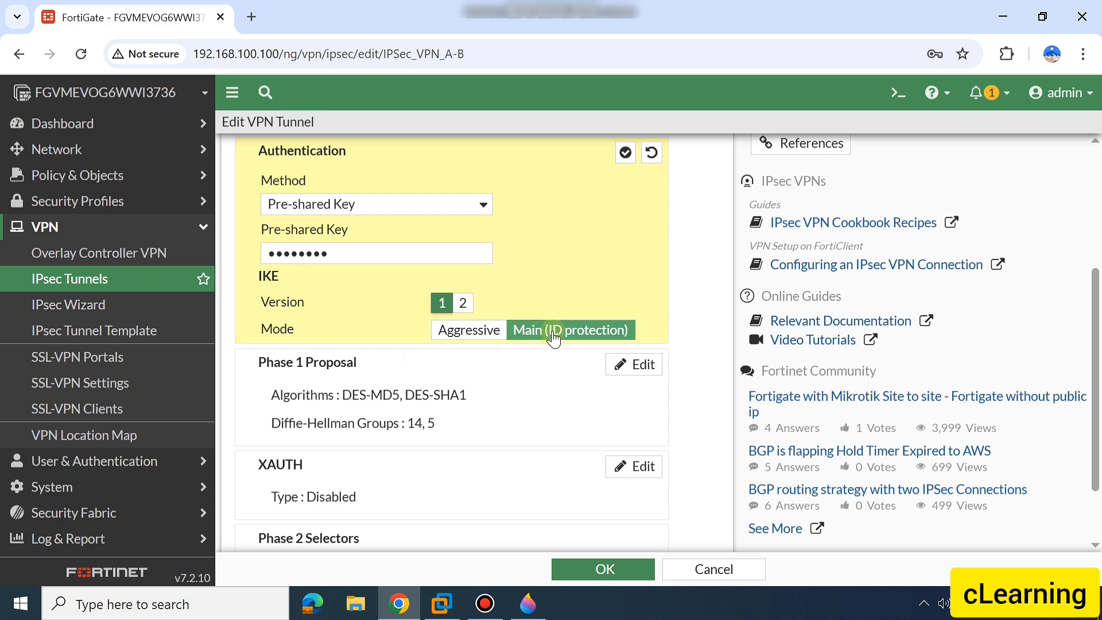
click(528, 603)
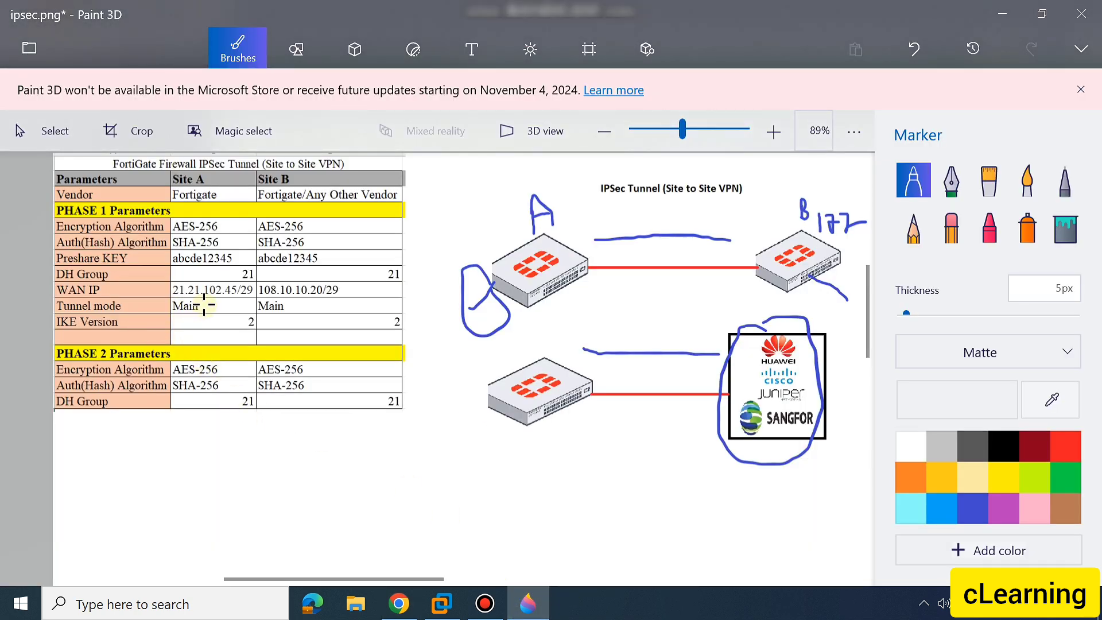
click(527, 609)
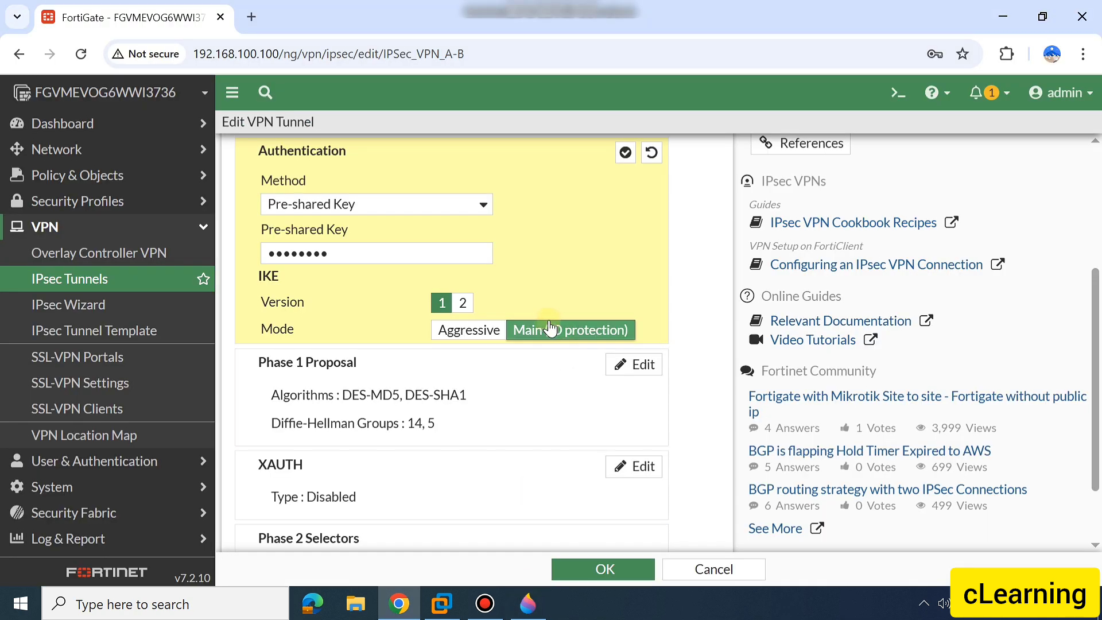
Set the IKE version to 2 and apply the Authentication settings
click(464, 303)
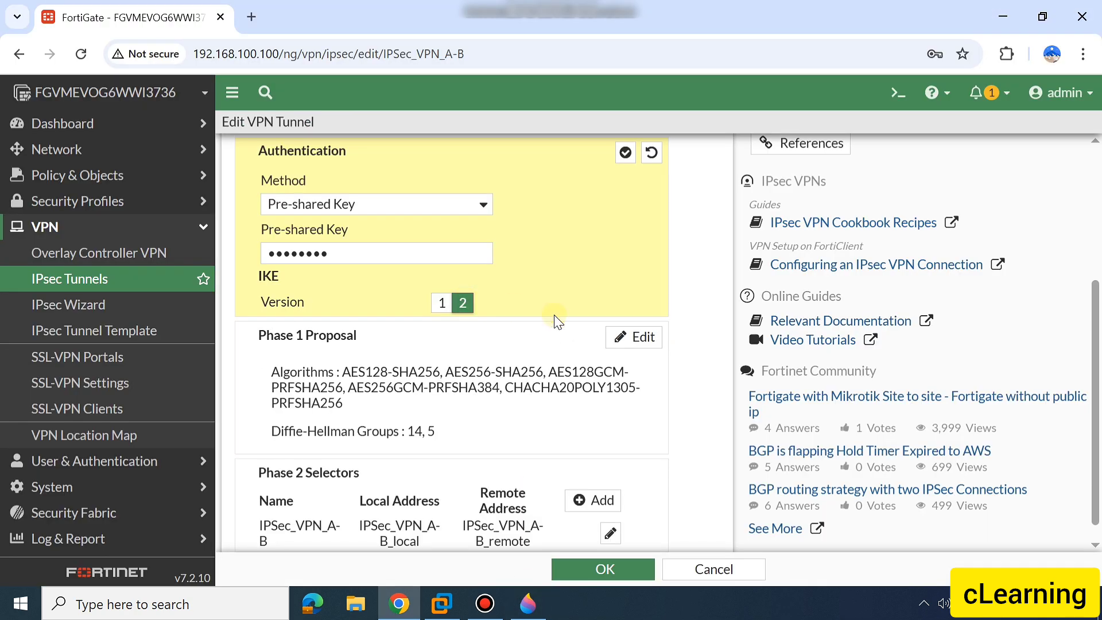
scroll(600, 278, up, 2)
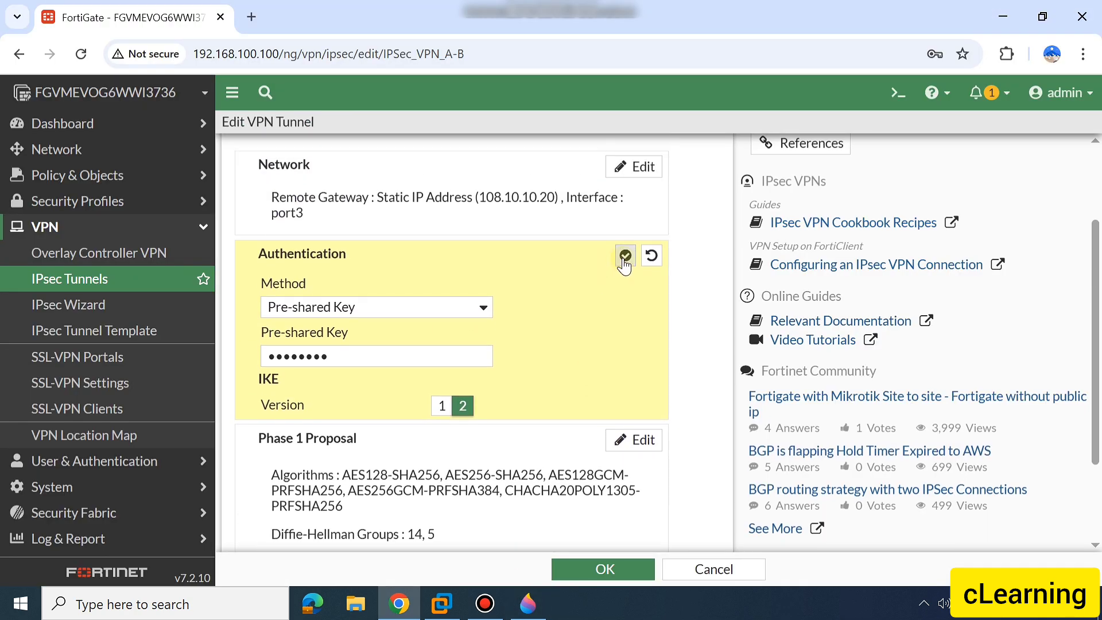
click(625, 254)
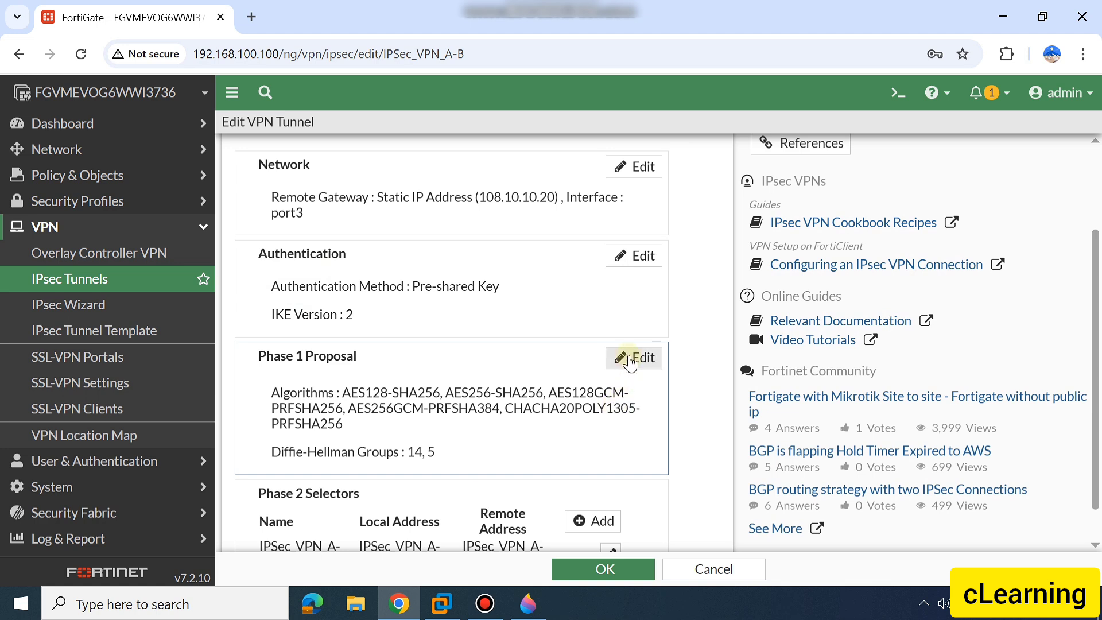
Remove the surplus Phase 1 proposals so that a single encryption and authentication pair is left
click(647, 357)
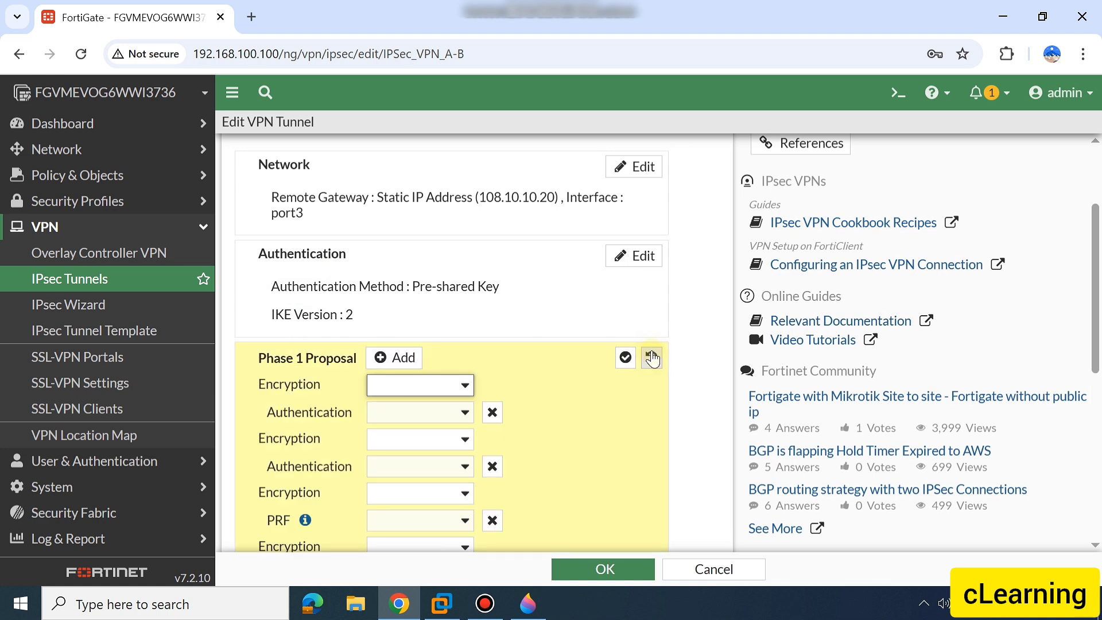
scroll(504, 401, down, 2)
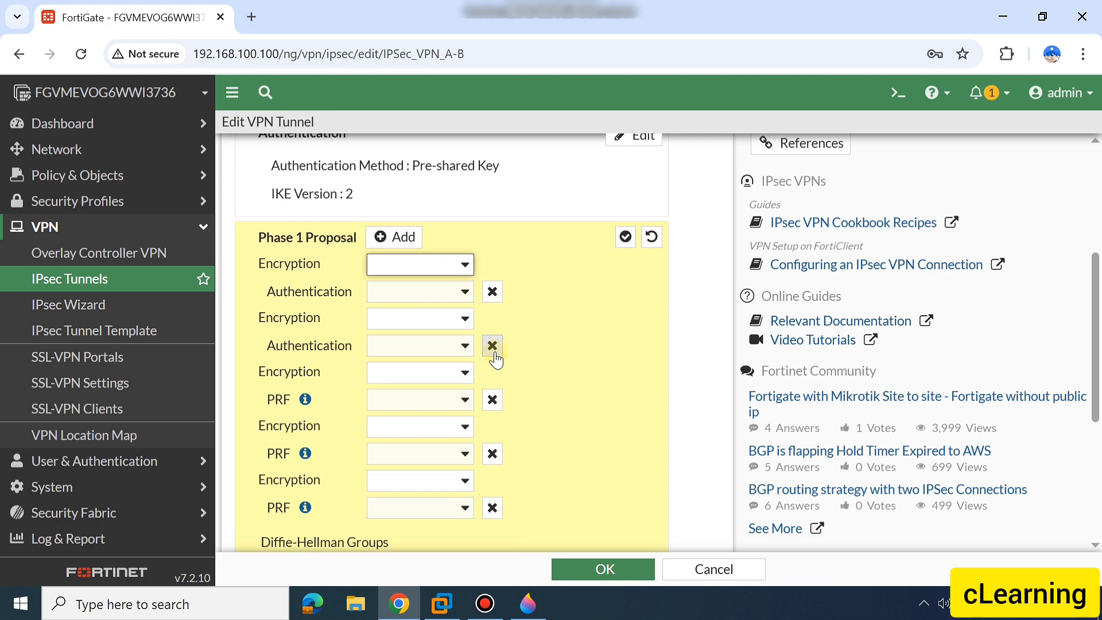
click(493, 346)
click(493, 346)
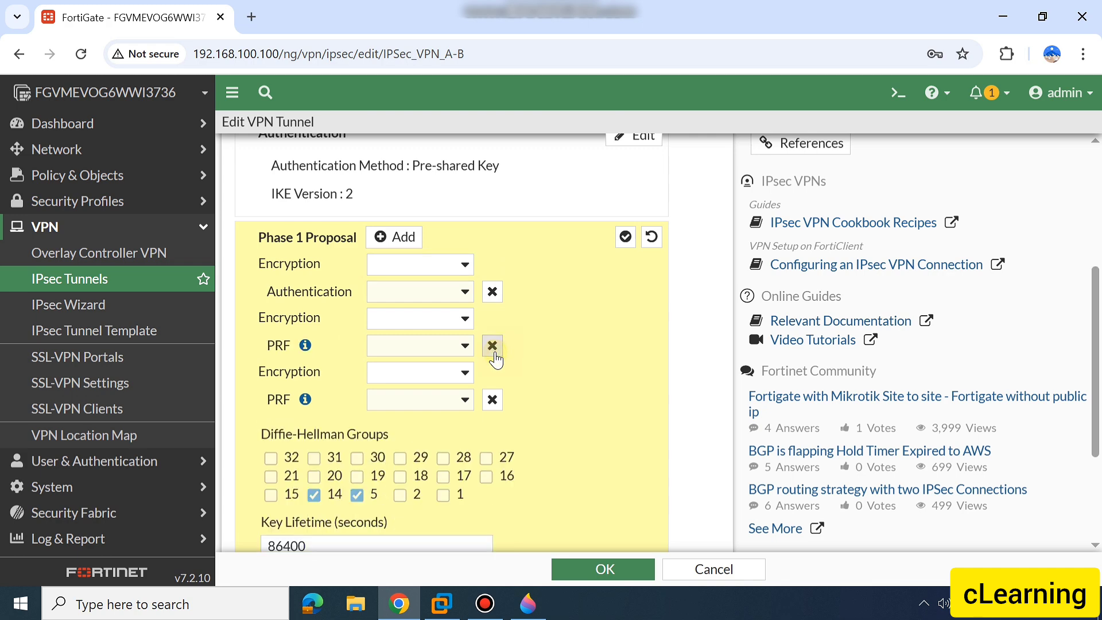
click(493, 346)
click(493, 345)
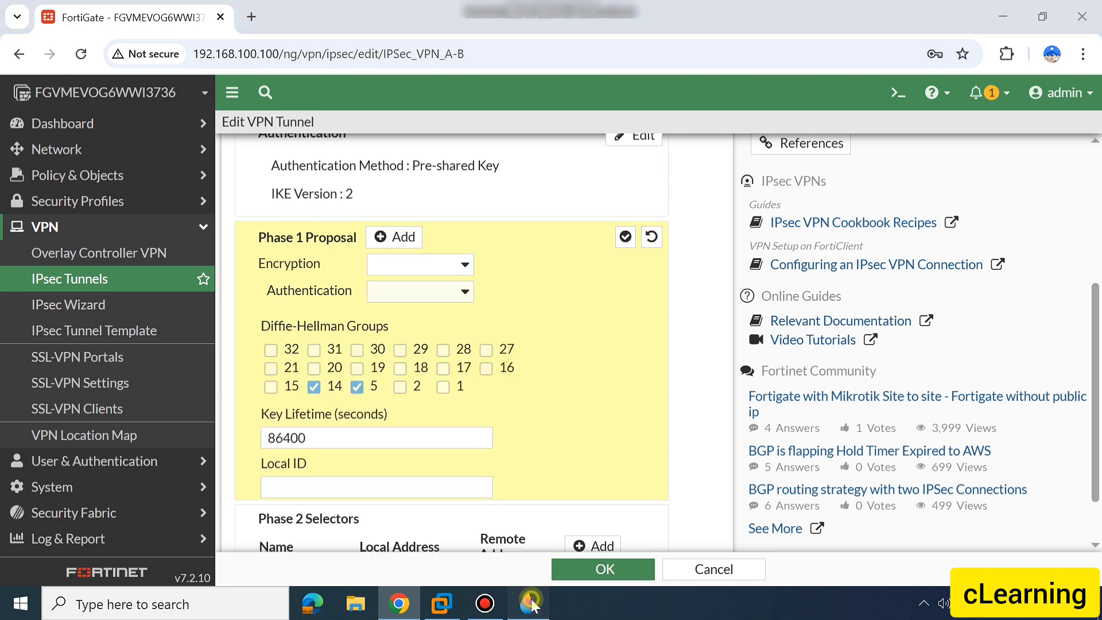
Check the Paint 3D parameter table, and set the Phase 1 encryption to DES with SHA256 authentication
click(528, 603)
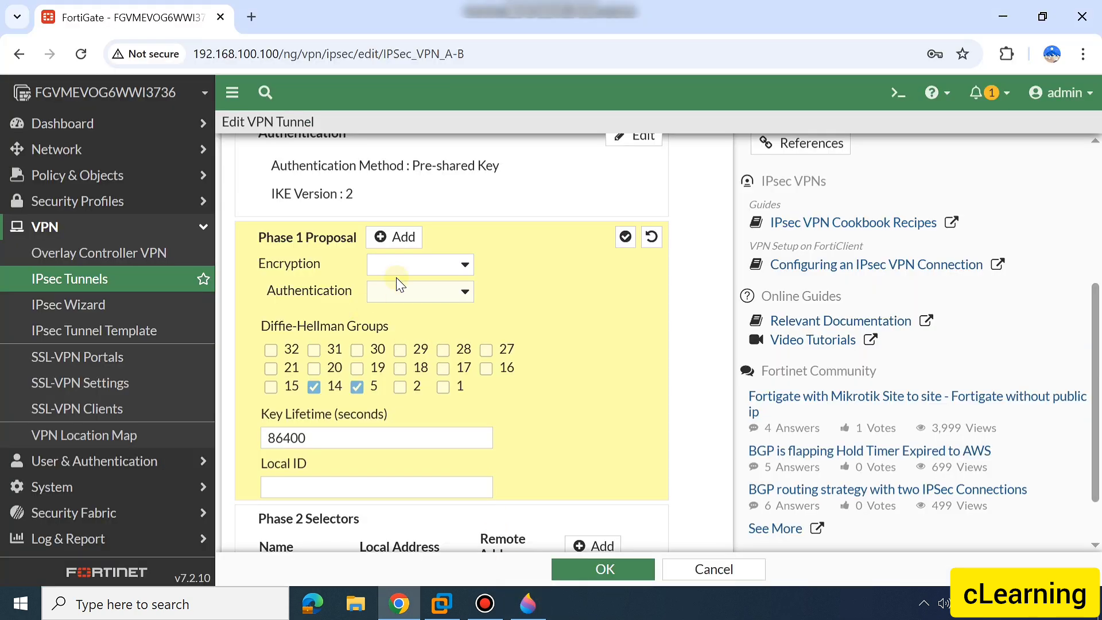
click(413, 265)
click(400, 307)
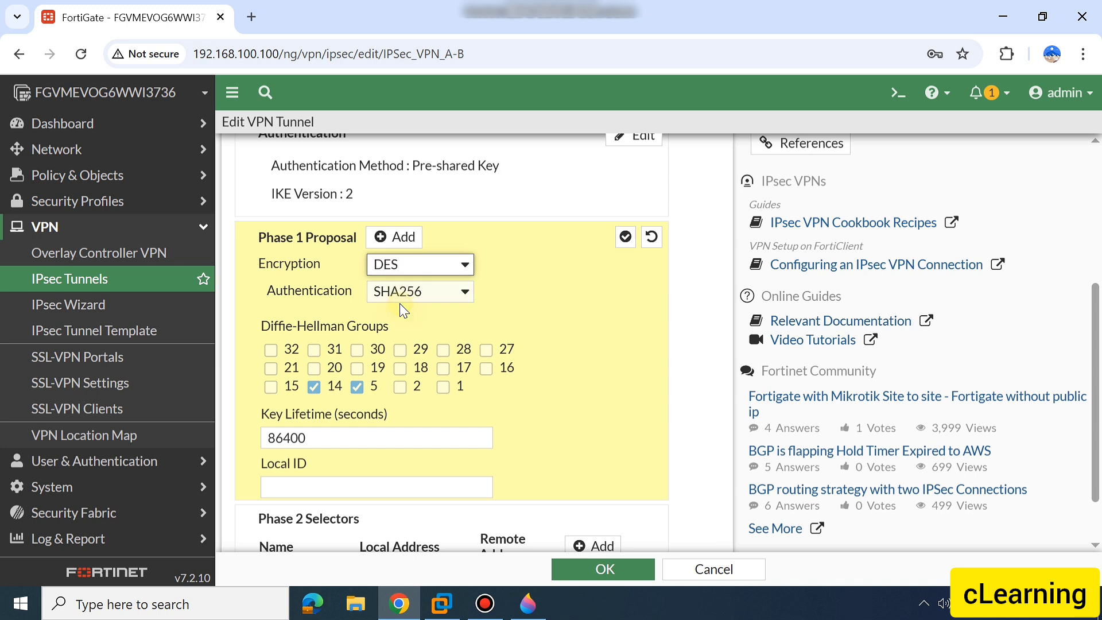
click(402, 294)
click(406, 362)
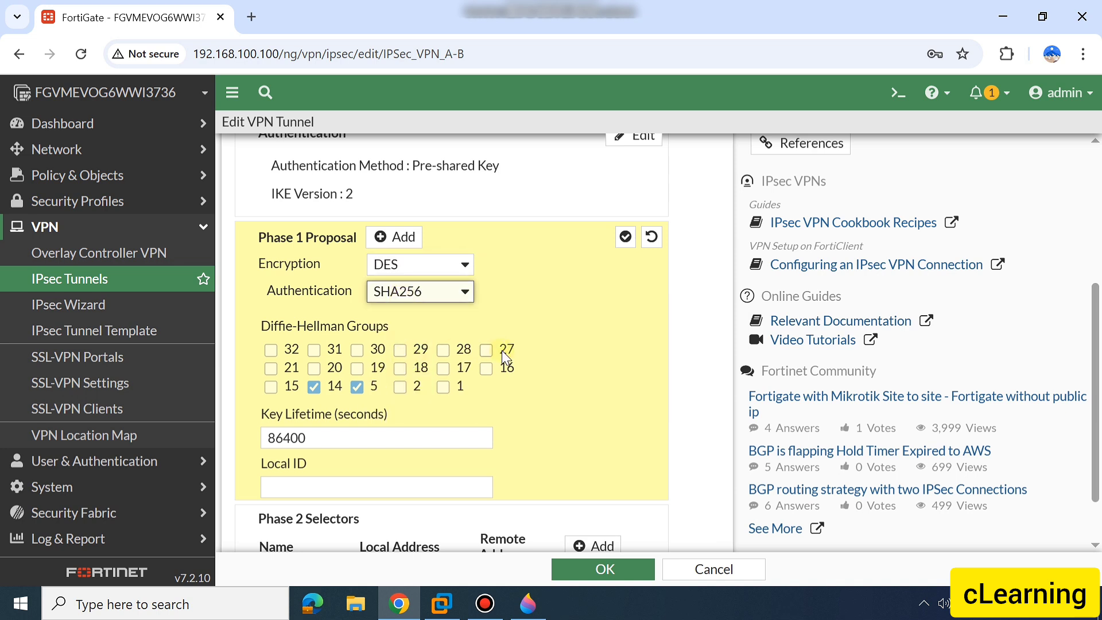
Check the DH group in the Paint 3D table, and select only Diffie-Hellman group 21 for Phase 1, clearing 14 and 5
scroll(501, 351, down, 1)
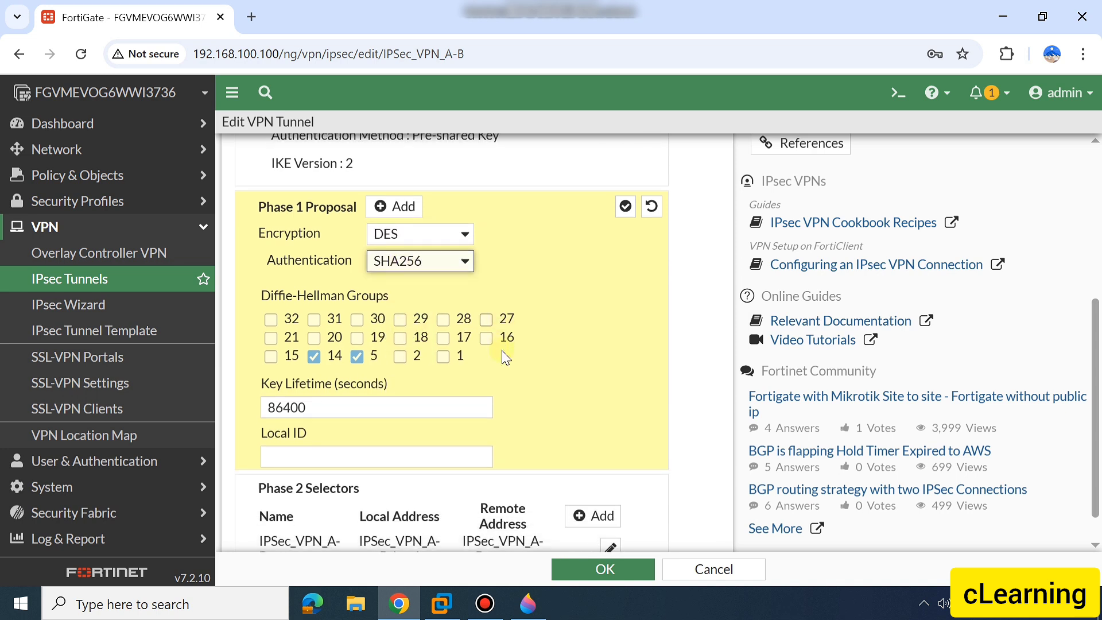
click(513, 604)
click(513, 605)
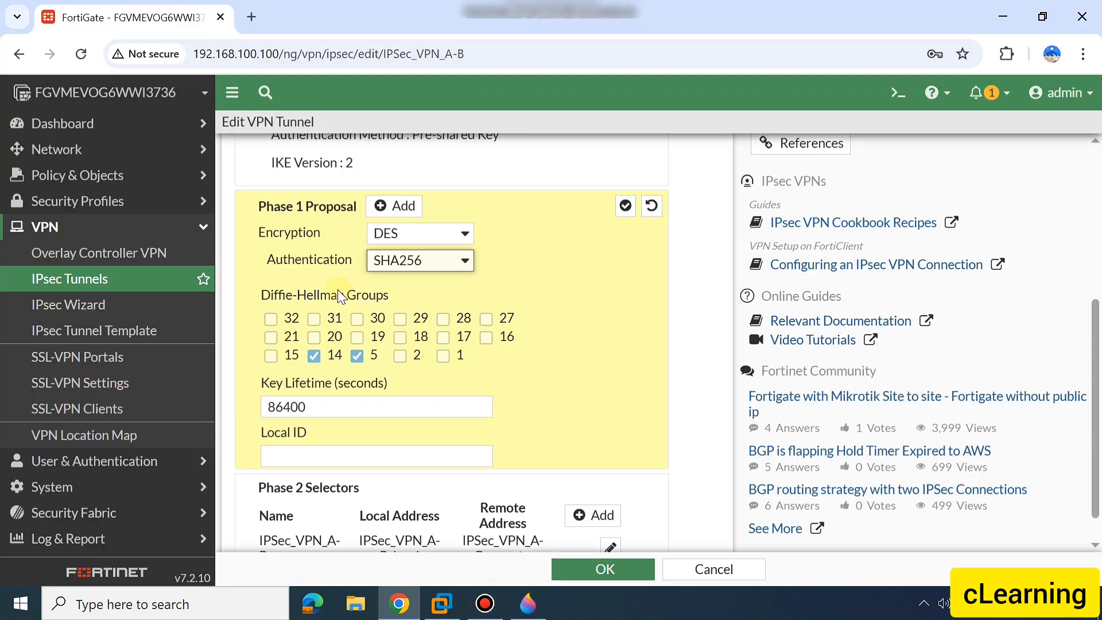
click(270, 337)
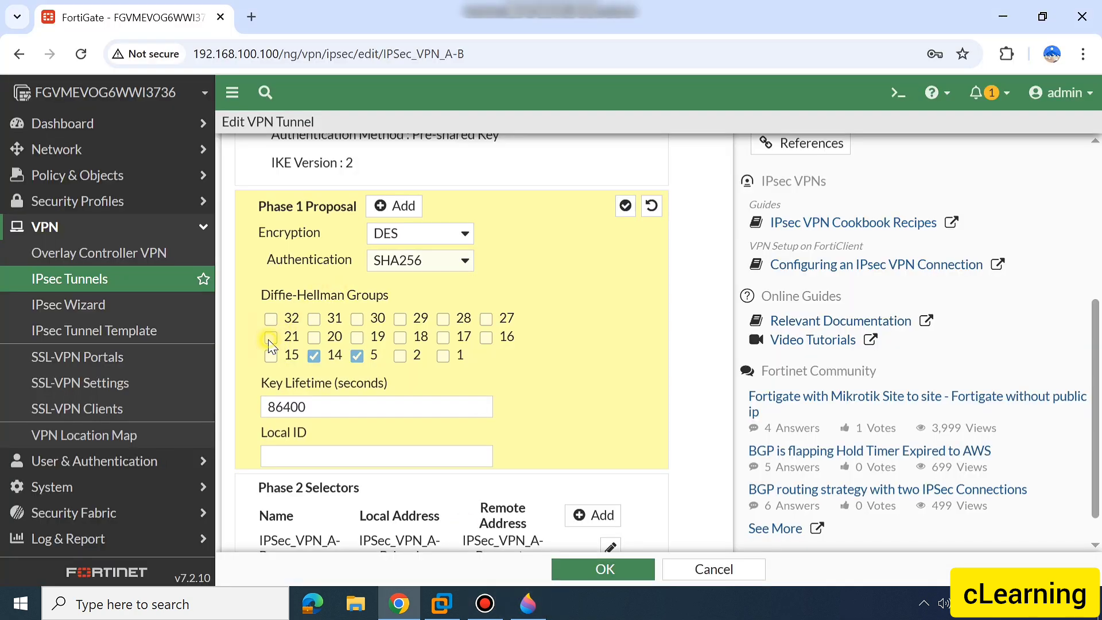
click(314, 355)
click(356, 356)
scroll(344, 356, down, 1)
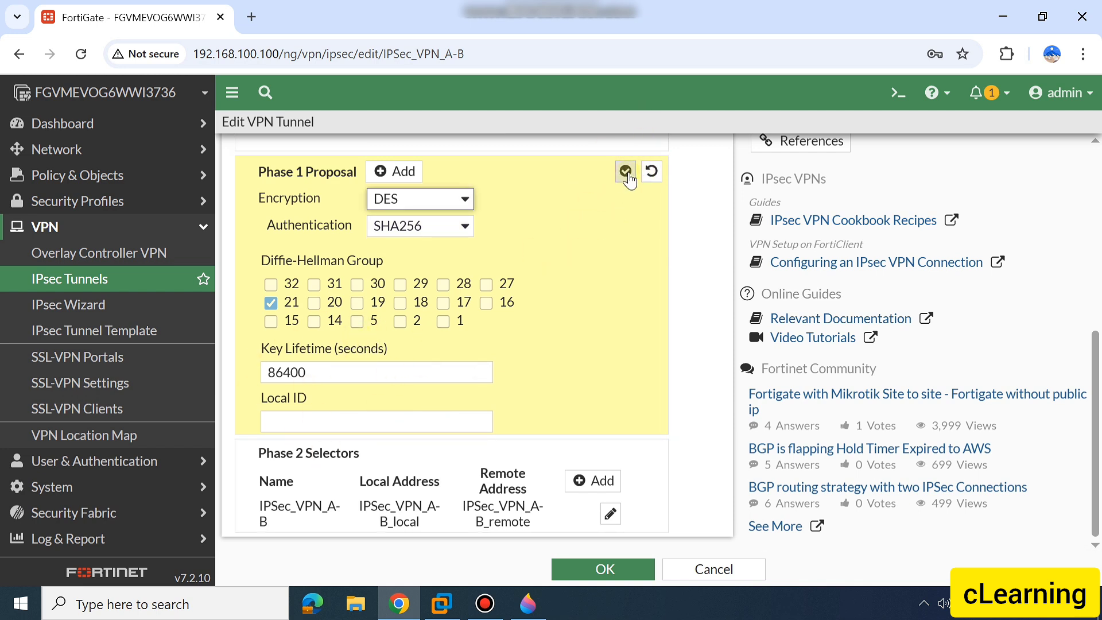
Apply the Phase 1 Proposal settings, and reopen the proposal to check the available encryption before reapplying it with DES
click(626, 171)
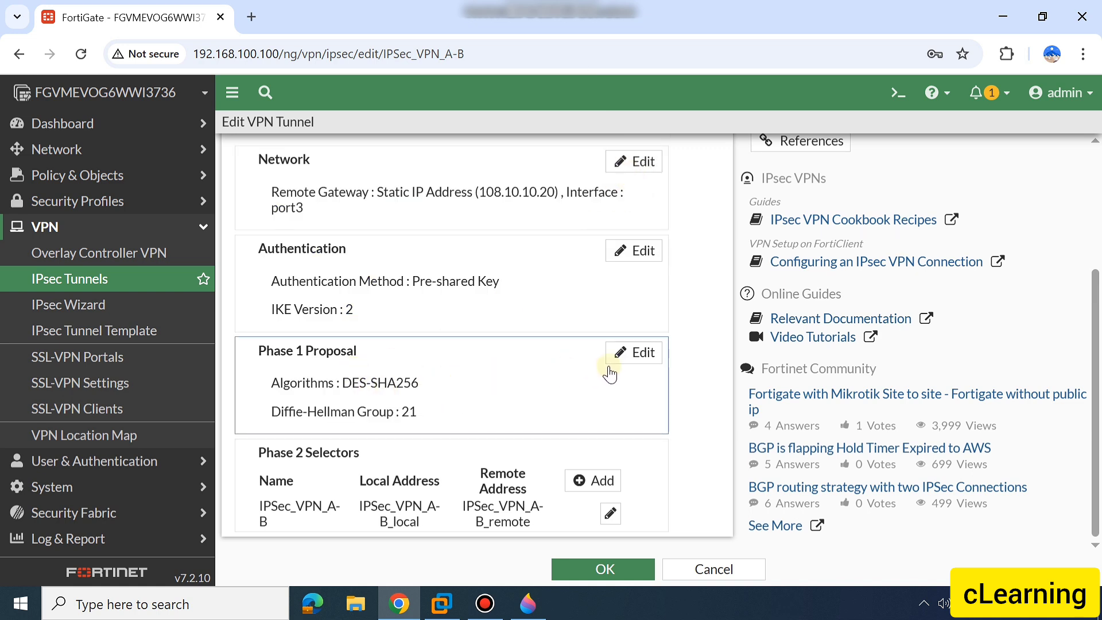
click(632, 360)
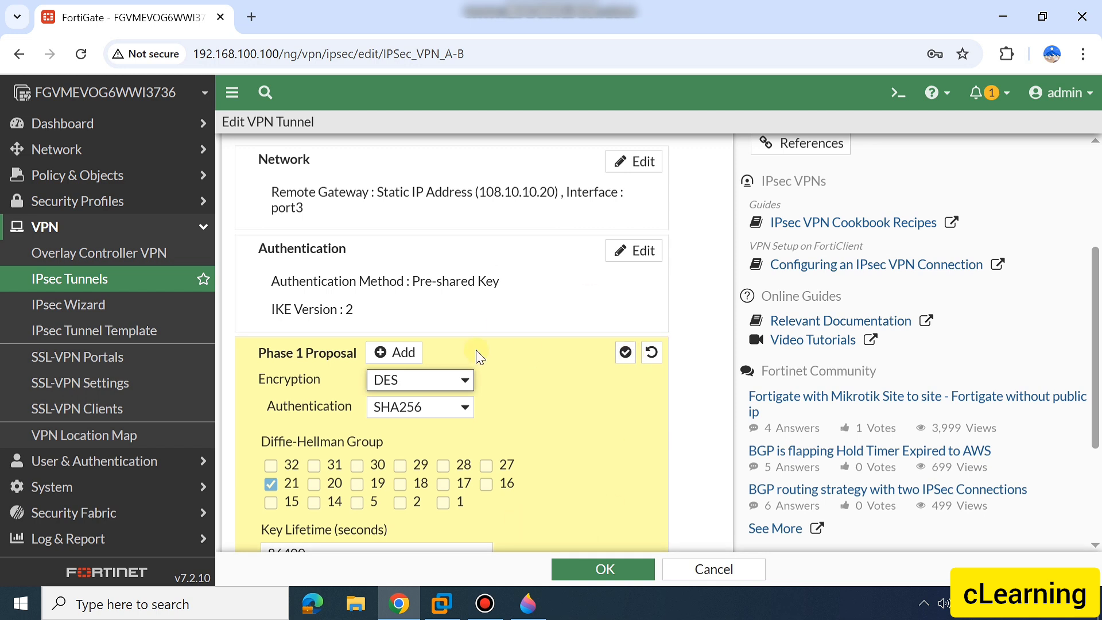
scroll(440, 345, down, 2)
click(419, 265)
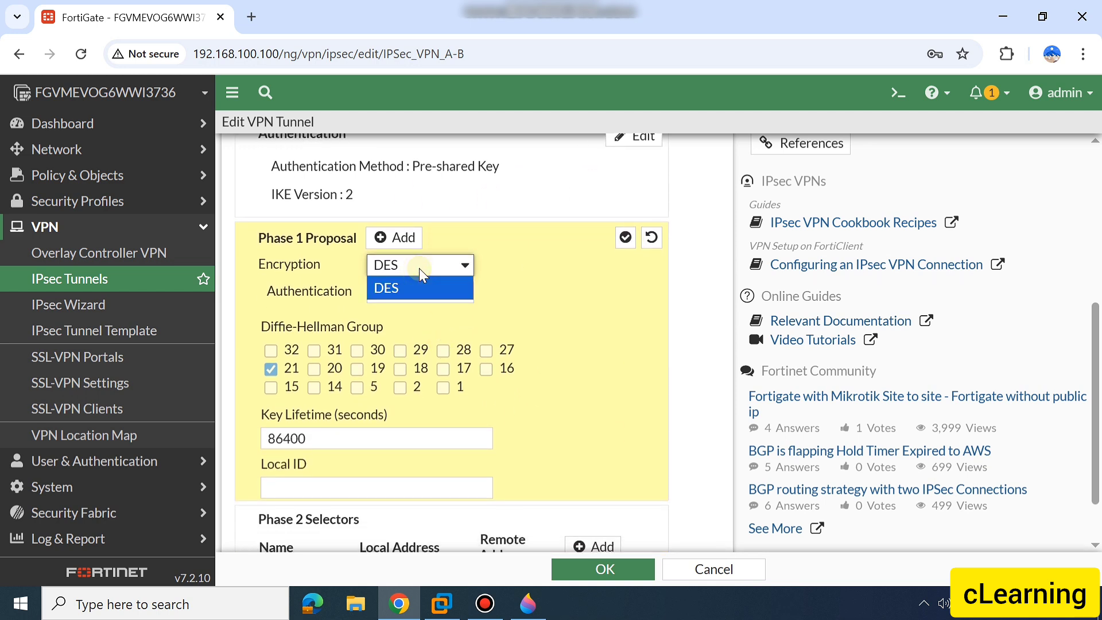
click(420, 287)
click(625, 237)
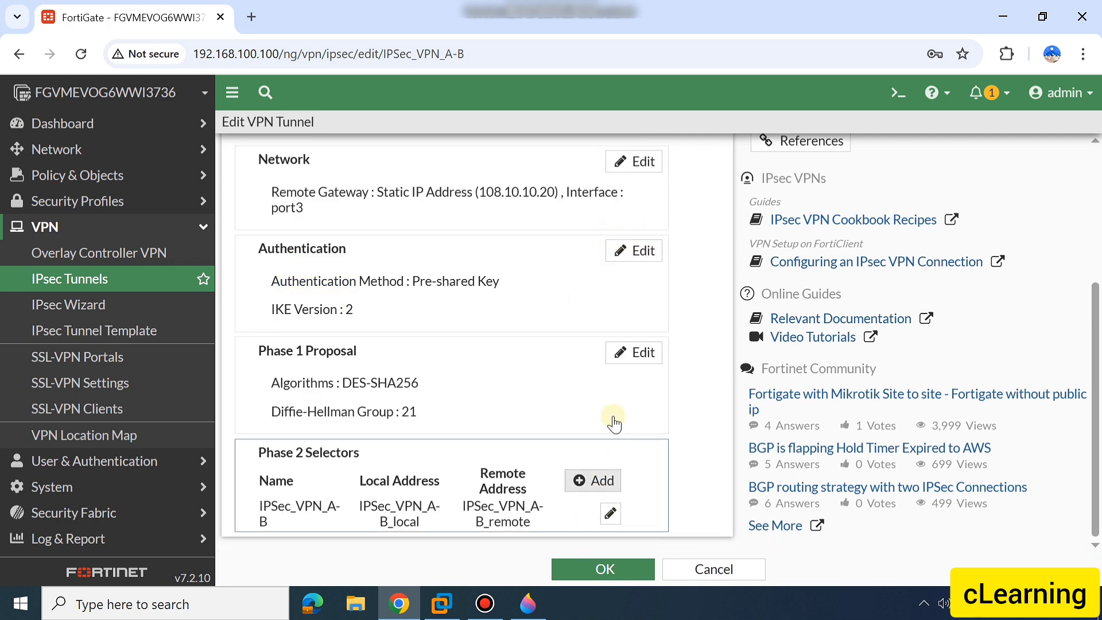
click(642, 353)
scroll(441, 447, down, 3)
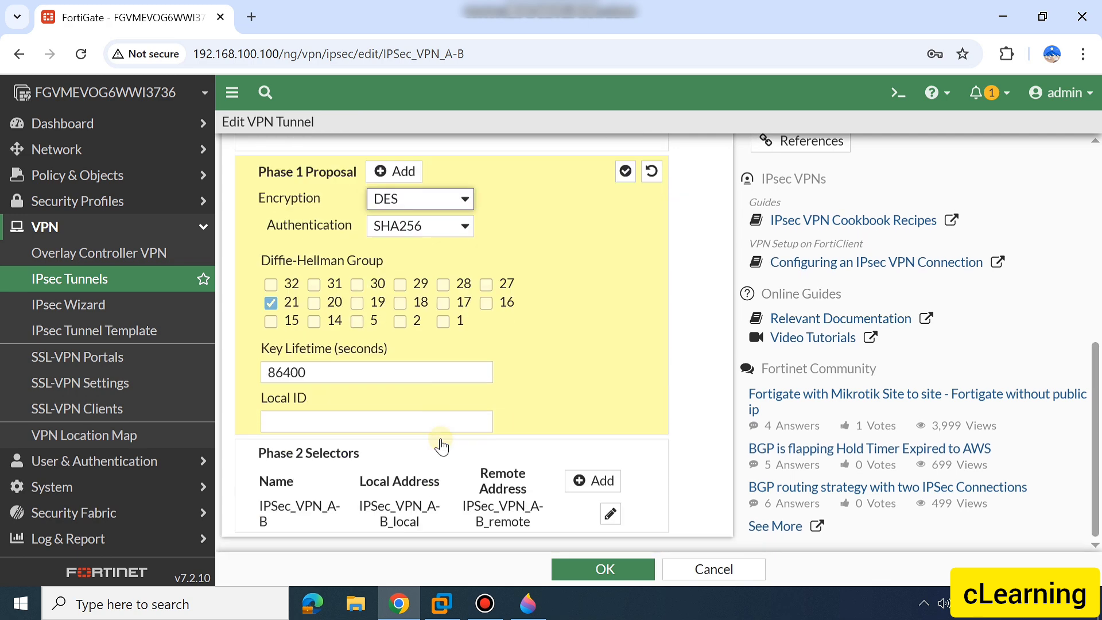
click(625, 171)
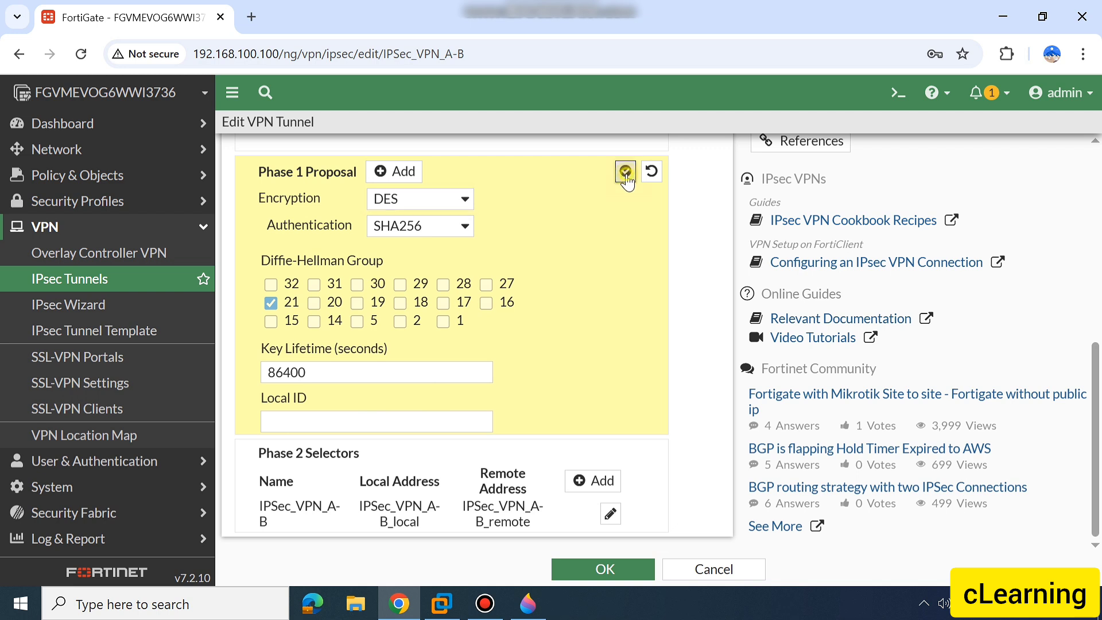
Open the IPSec_VPN_A-B Phase 2 selector for editing, check its local address type, and expand the advanced settings
click(609, 514)
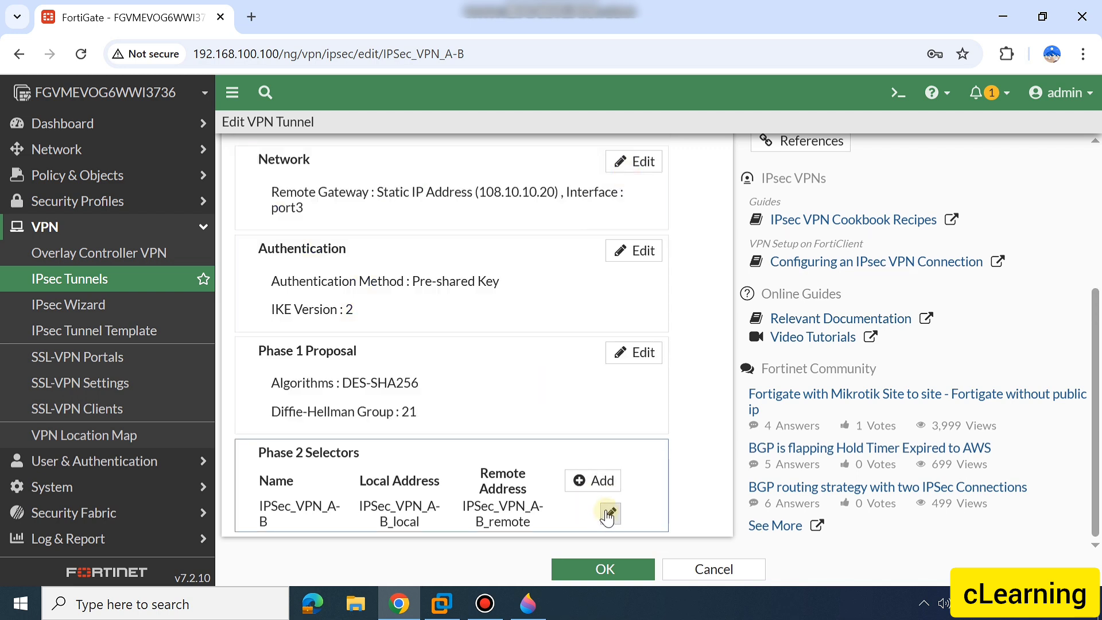
click(582, 482)
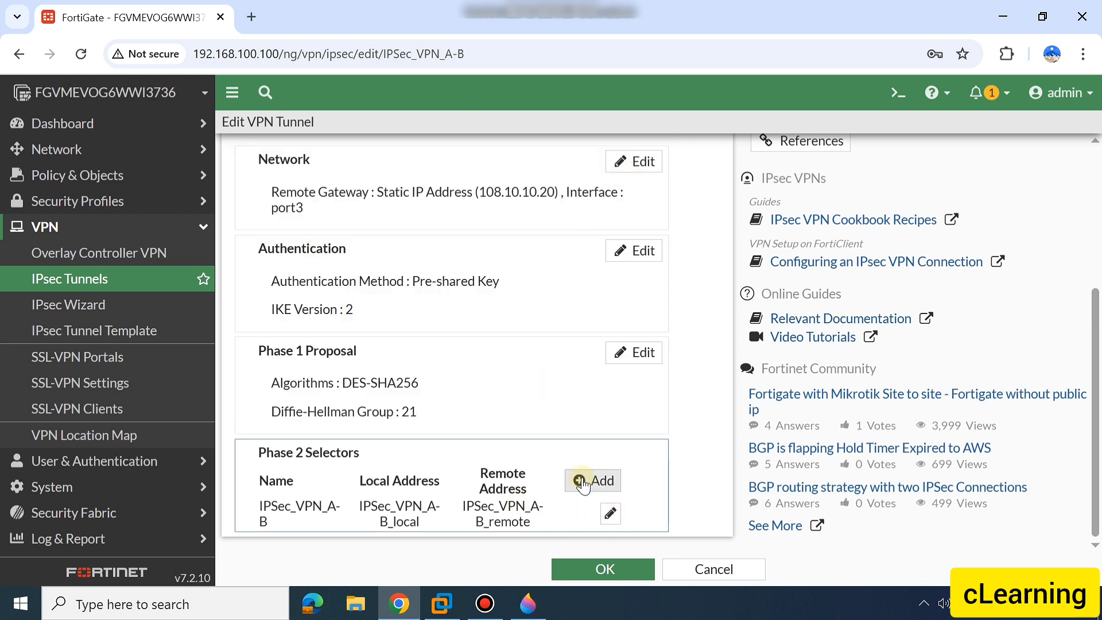
click(611, 513)
scroll(445, 470, down, 5)
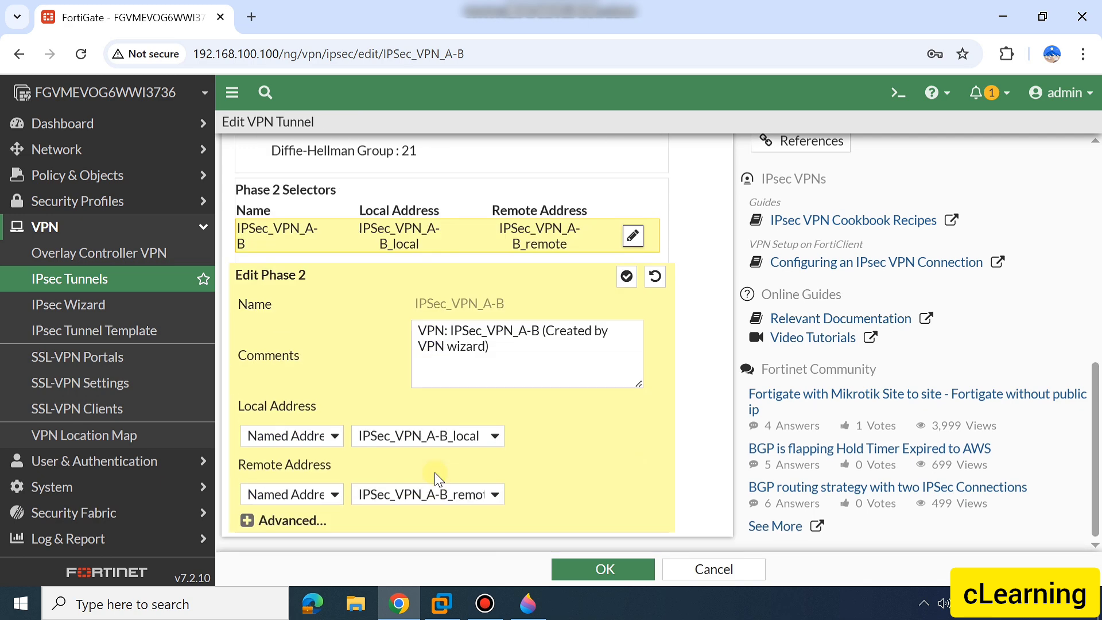
click(323, 436)
click(323, 437)
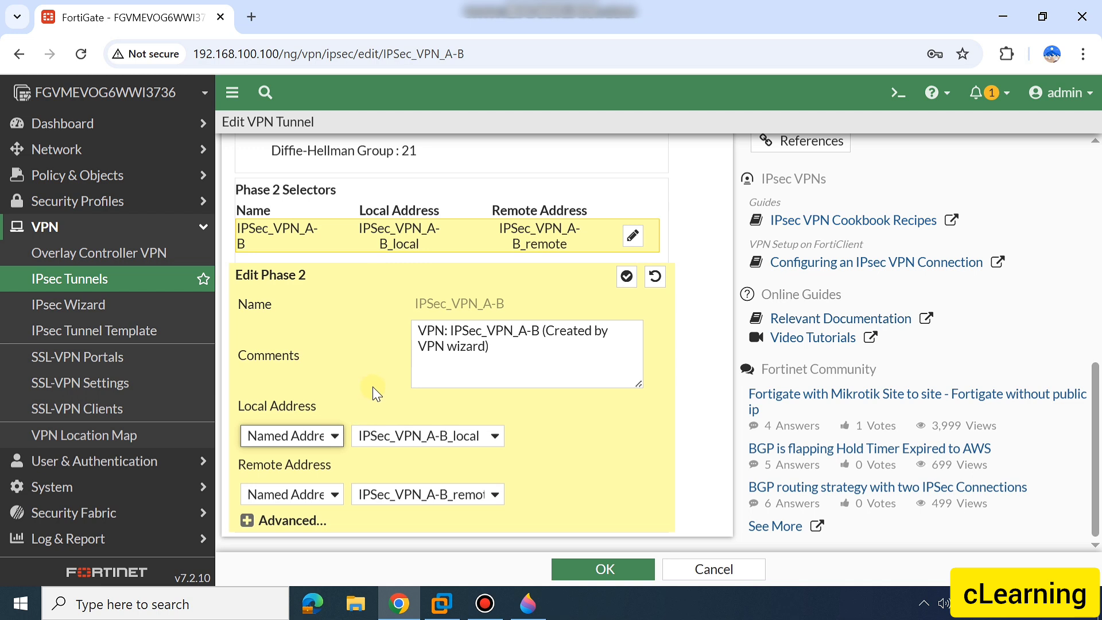
click(334, 438)
click(335, 438)
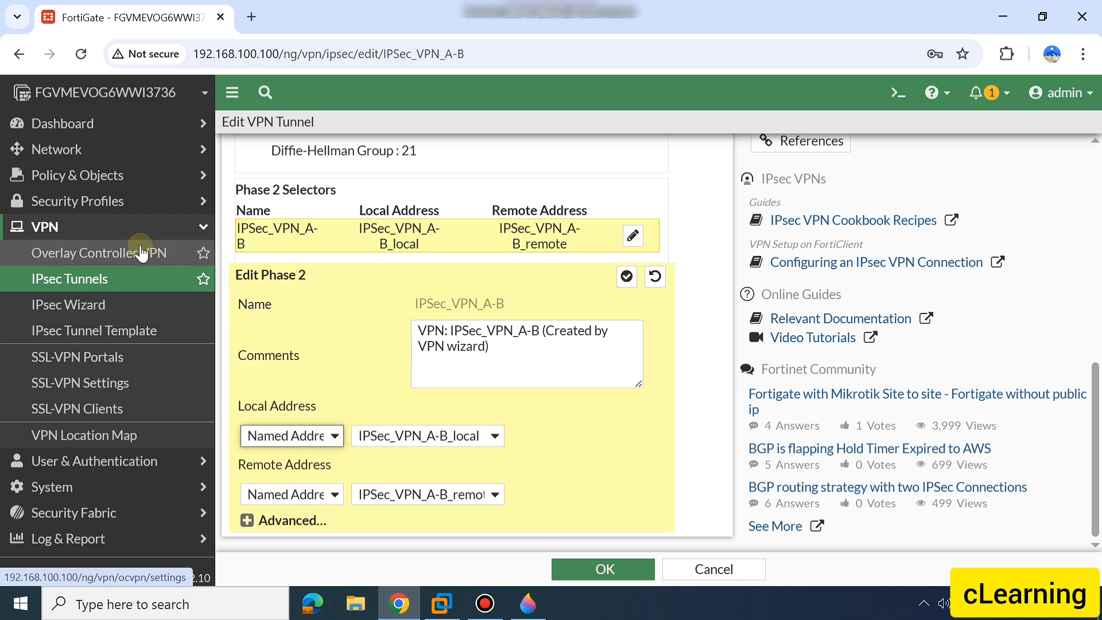
click(287, 349)
click(246, 520)
scroll(500, 462, down, 5)
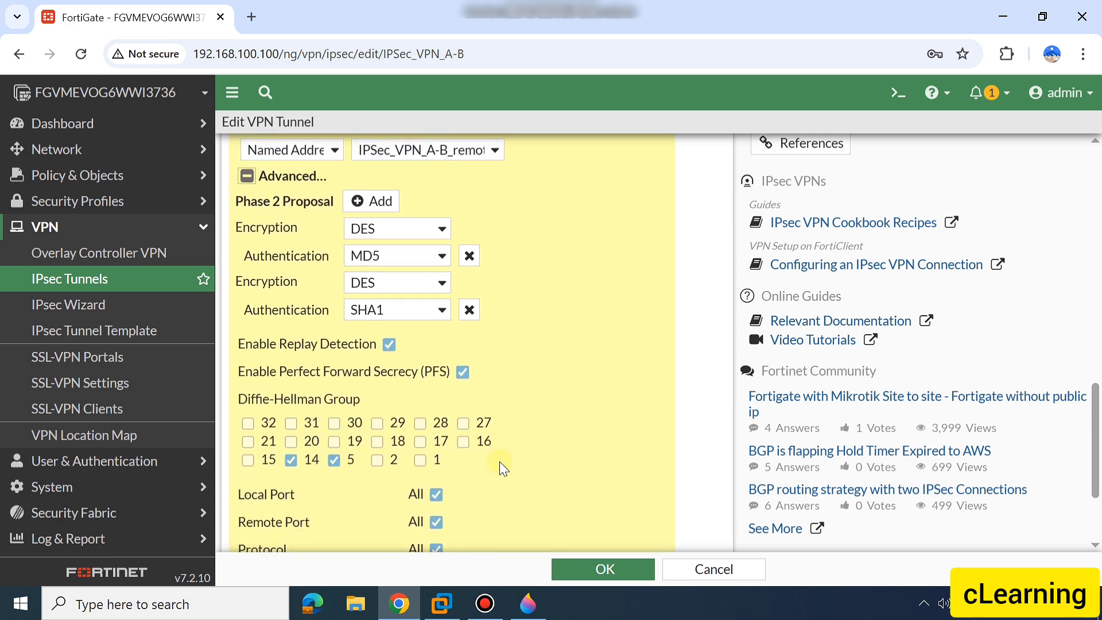
Set the first Phase 2 proposal to DES encryption with SHA256 authentication
click(380, 230)
click(380, 252)
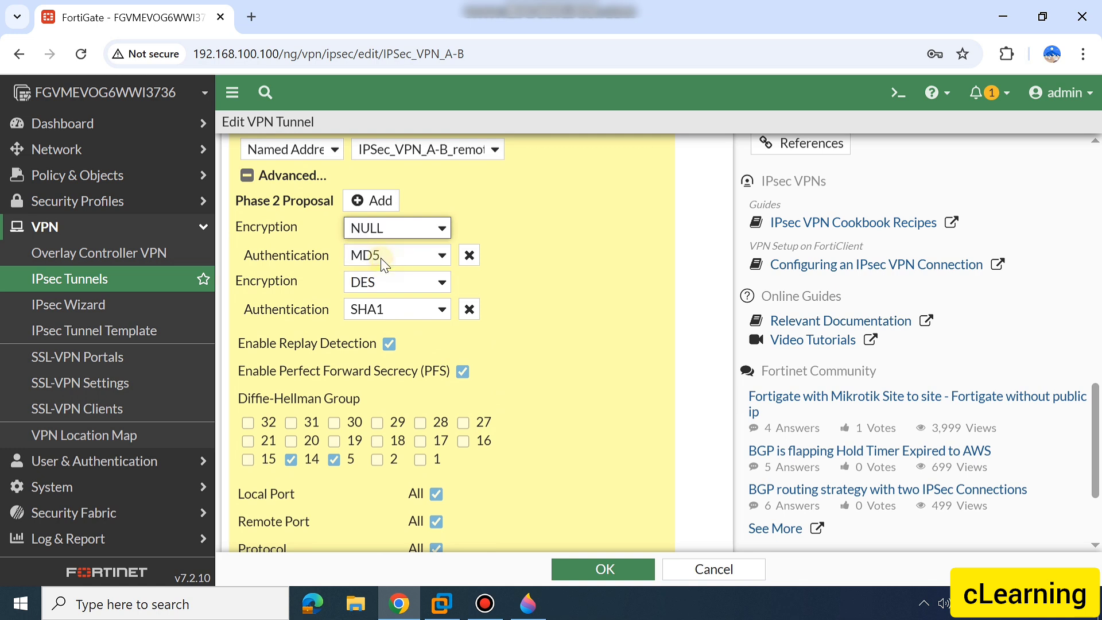
click(379, 228)
click(380, 278)
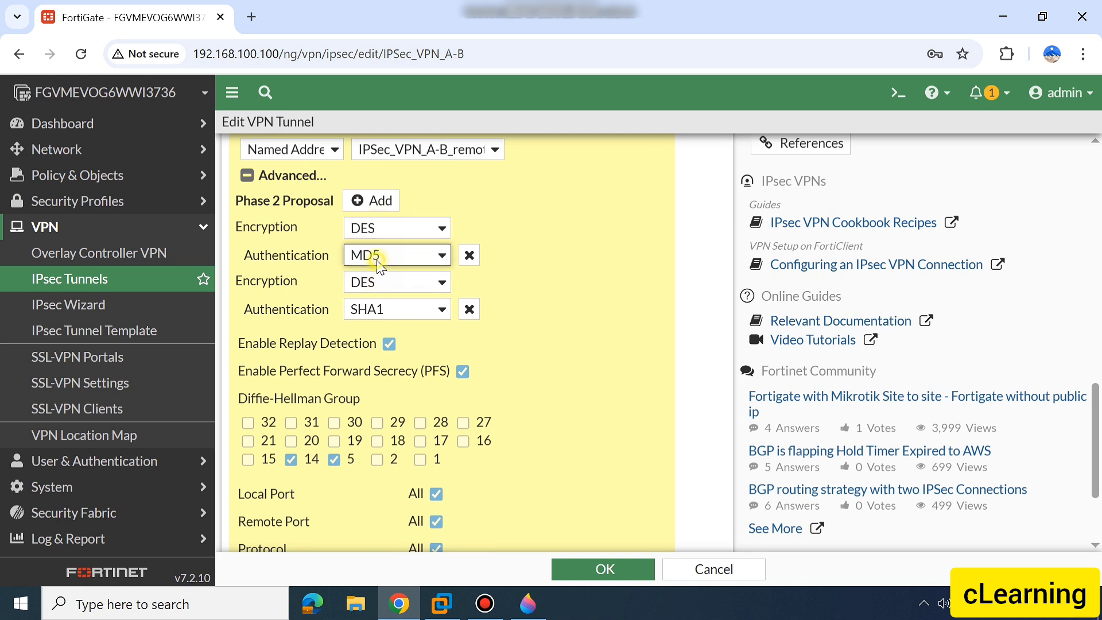
click(377, 254)
click(385, 325)
Remove the second Phase 2 proposal, and reselect SHA256 as the authentication of the remaining one
click(427, 290)
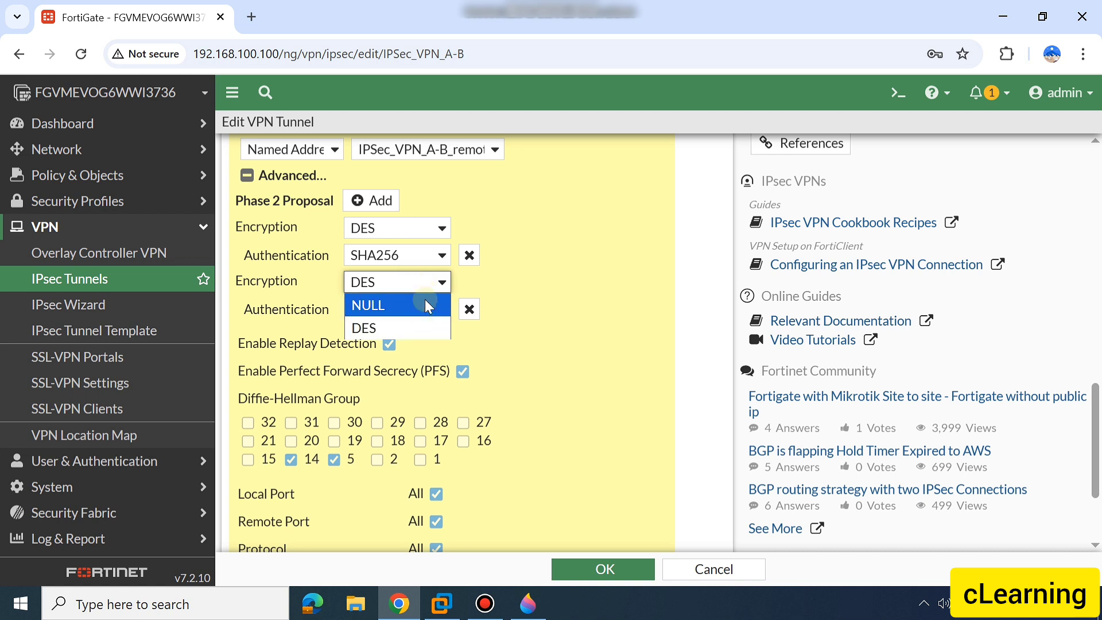
click(417, 323)
click(469, 309)
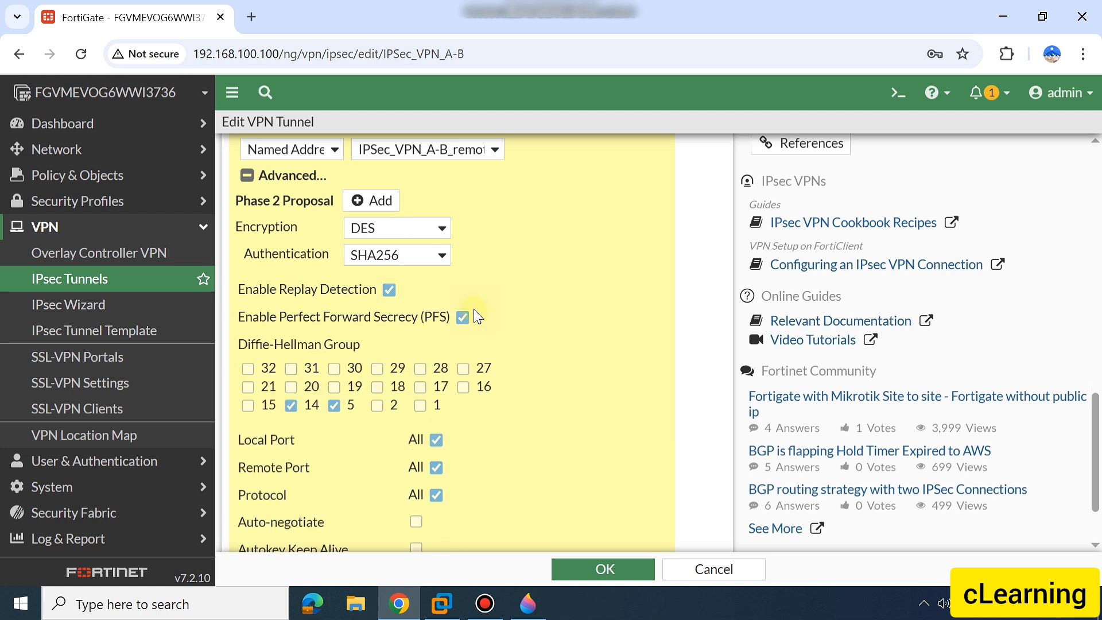
scroll(519, 283, up, 1)
scroll(519, 283, up, 1)
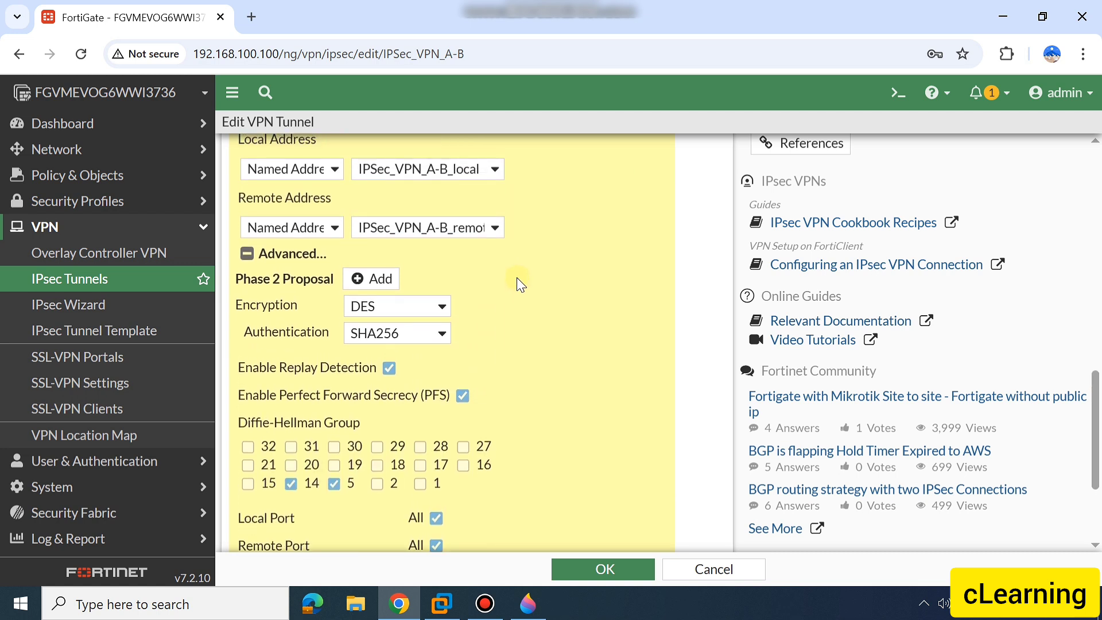
click(409, 337)
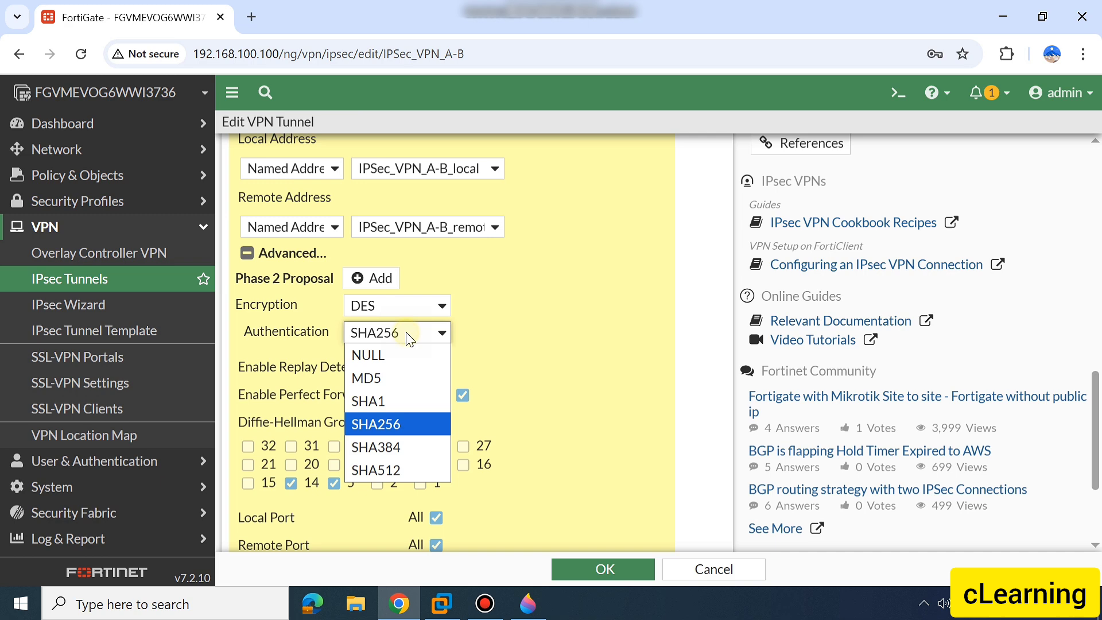
click(398, 424)
Select only Diffie-Hellman group 21 for Phase 2, clearing groups 14 and 5
scroll(526, 421, down, 1)
scroll(528, 422, up, 2)
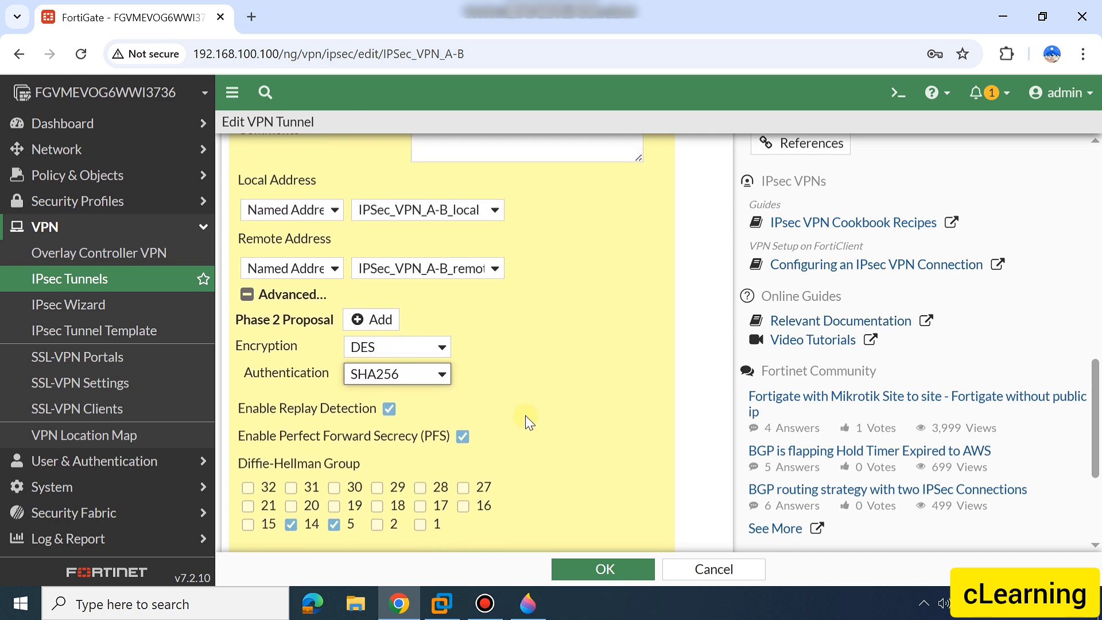
scroll(525, 422, down, 4)
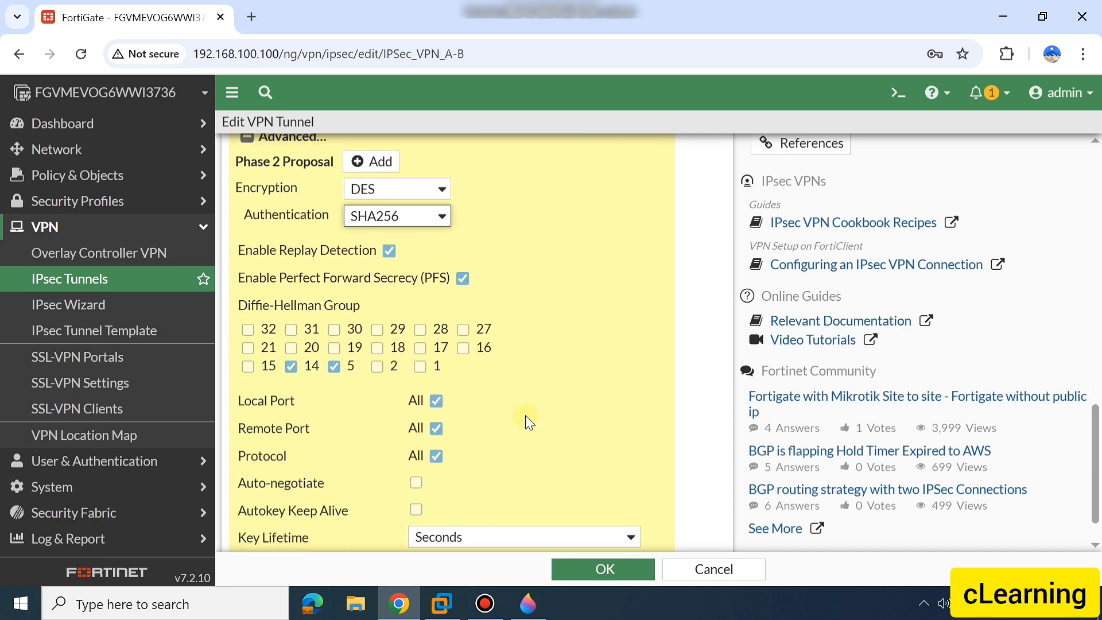
click(248, 344)
click(291, 362)
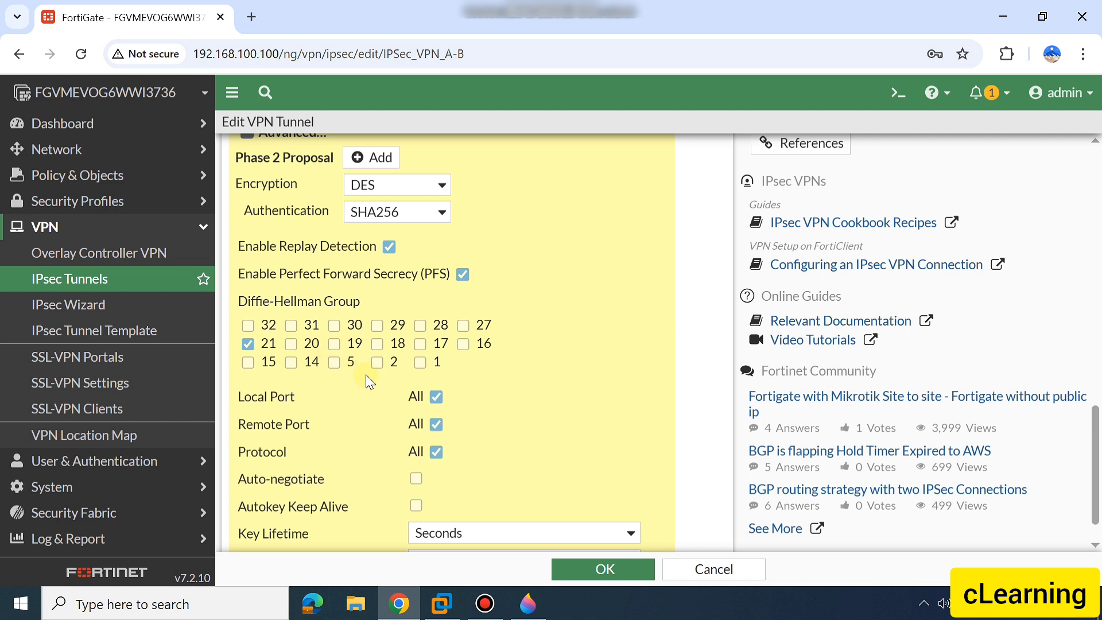
Review the encryption and authentication options offered for the Phase 2 proposal
scroll(368, 381, up, 1)
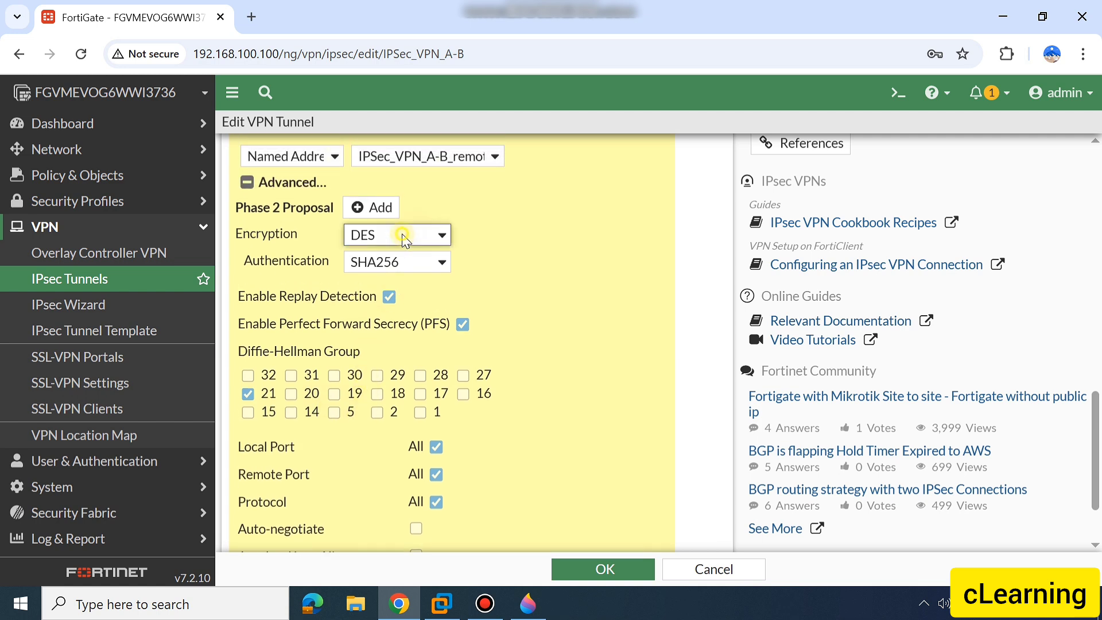
click(404, 263)
click(406, 267)
click(409, 272)
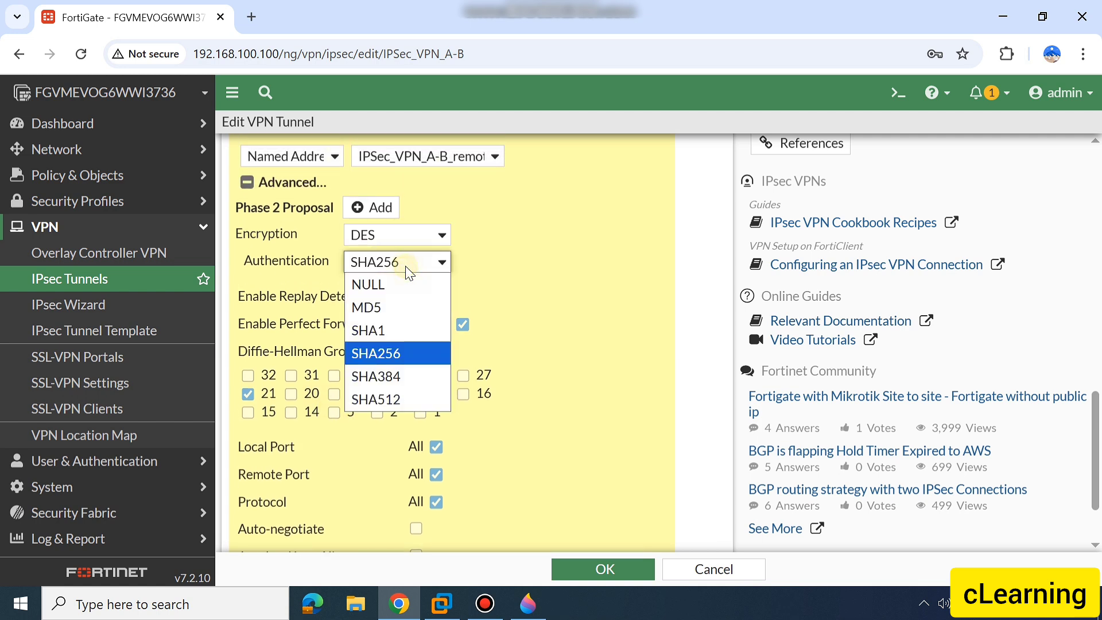
click(409, 272)
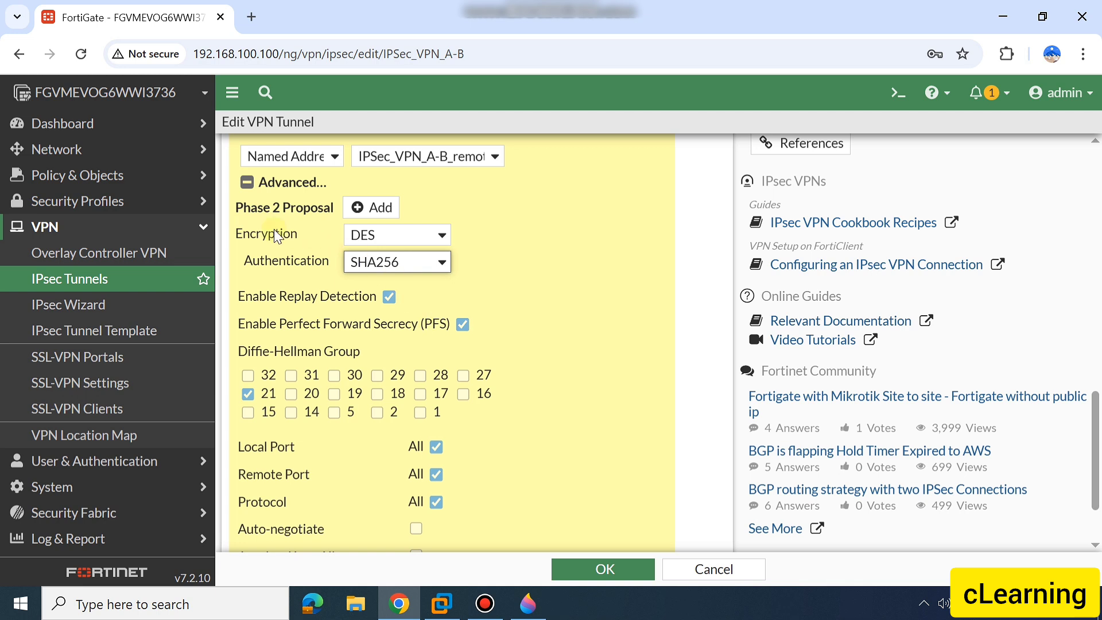
click(428, 234)
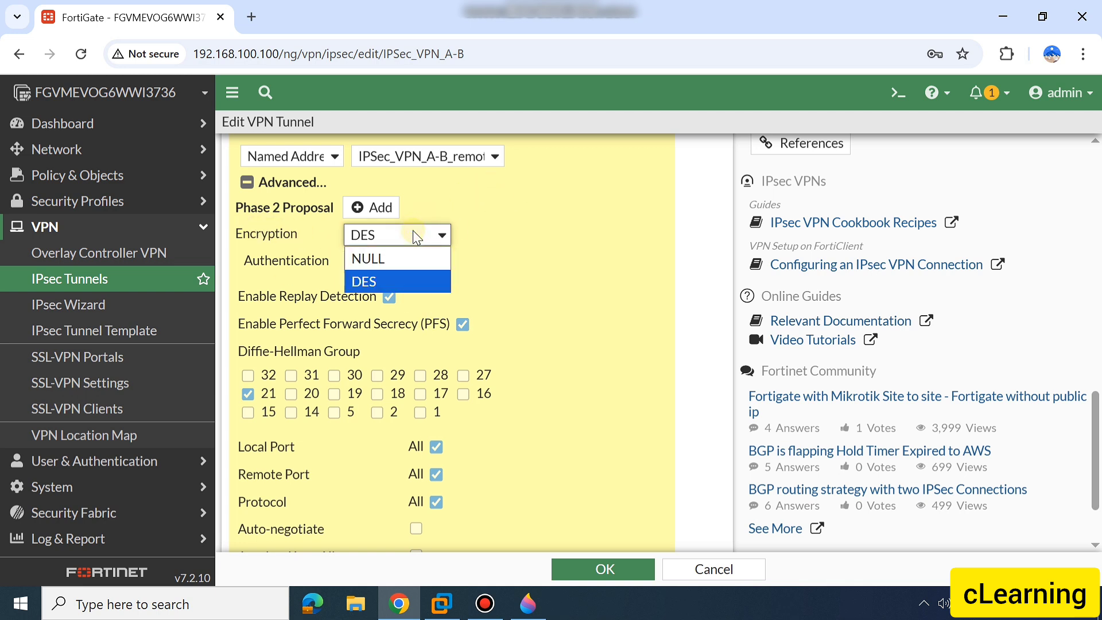
click(415, 235)
click(415, 235)
click(411, 280)
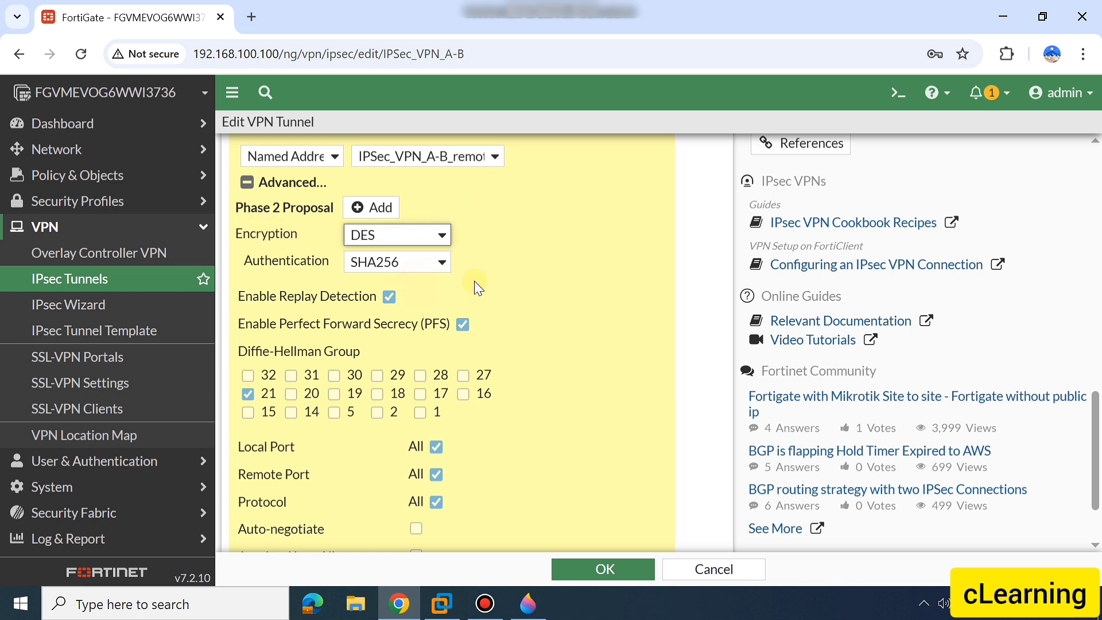
click(374, 243)
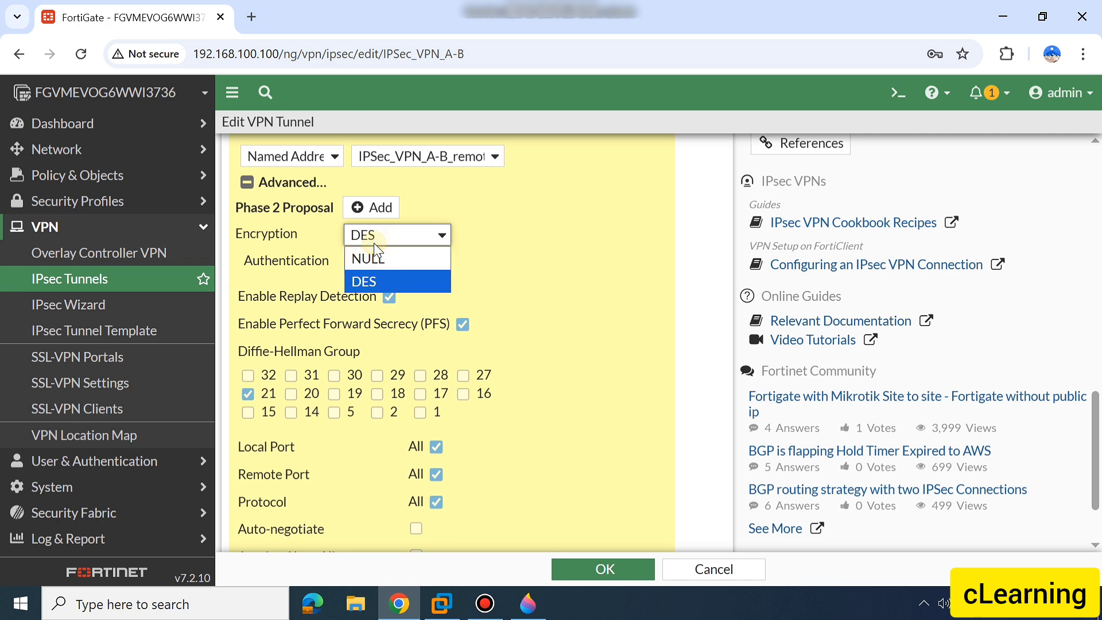
click(492, 230)
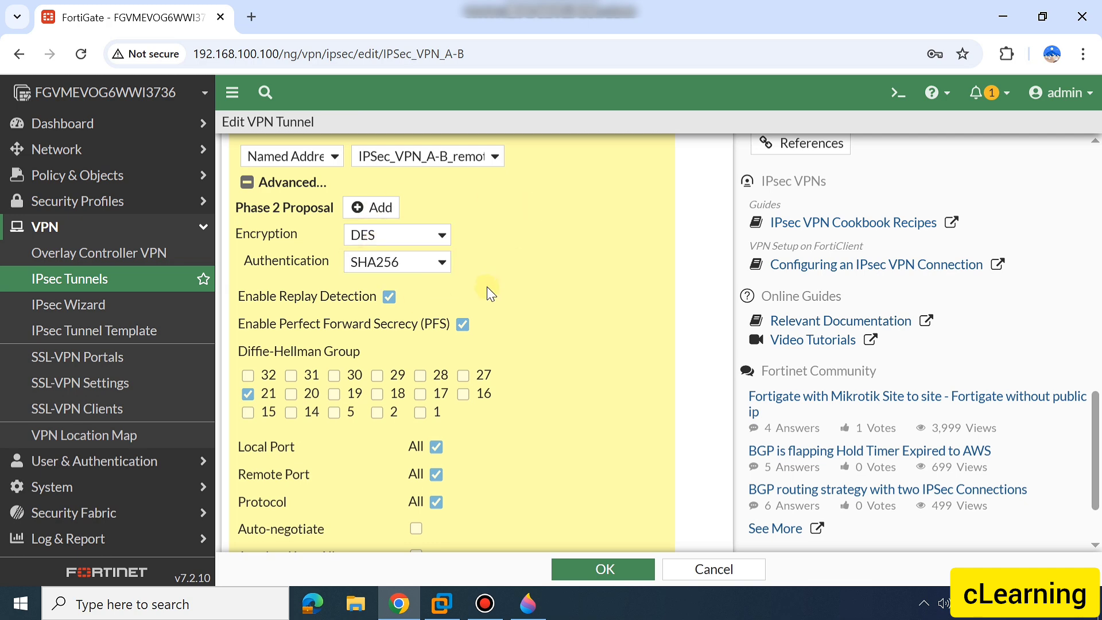
scroll(489, 291, down, 1)
Compare the Phase 2 settings with the parameter table in Paint 3D, and save the edited VPN tunnel in the FortiGate browser window
click(528, 605)
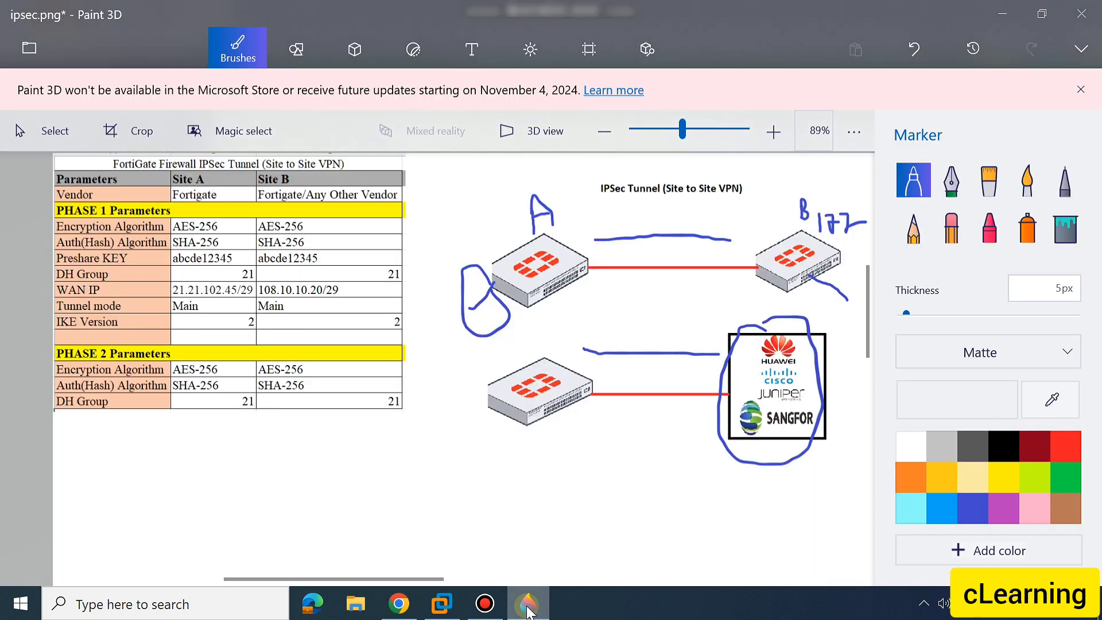
click(528, 605)
scroll(482, 326, down, 1)
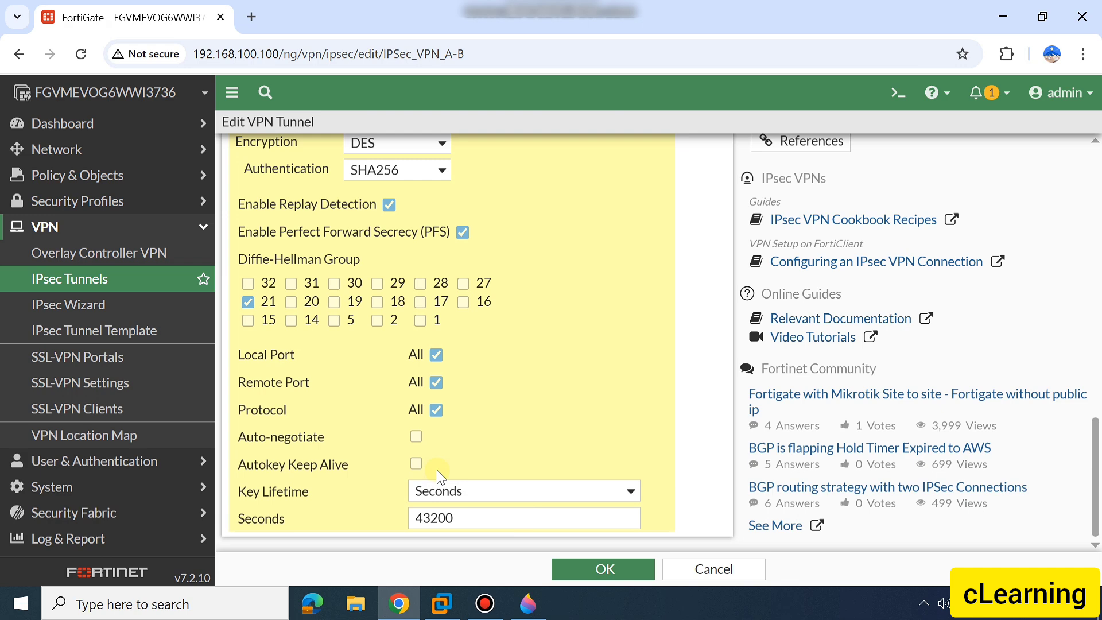
click(610, 567)
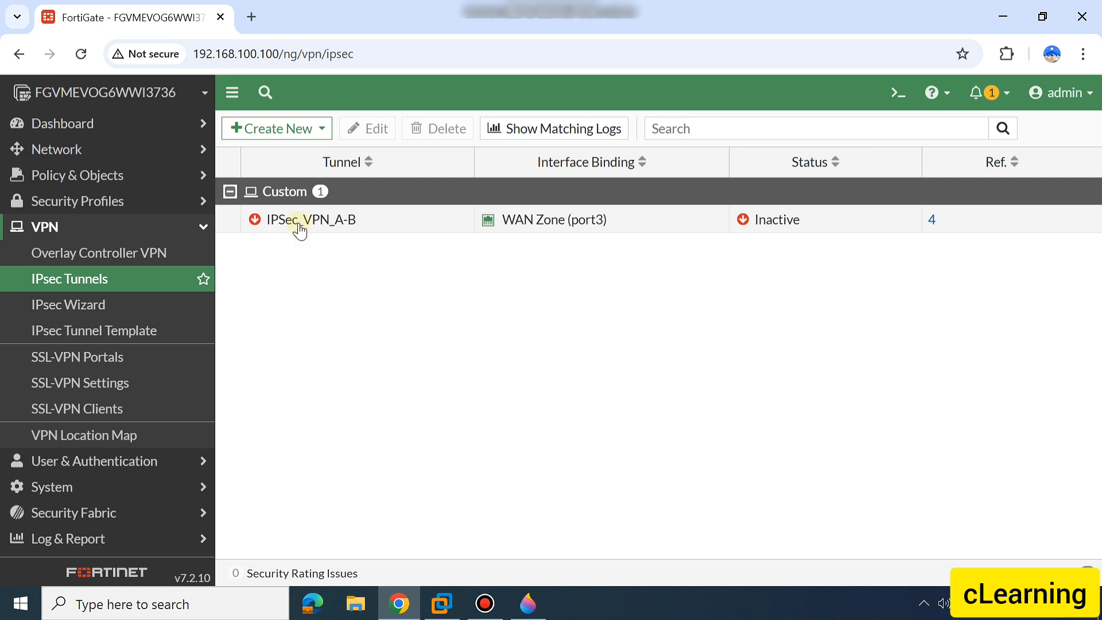
Open the firewall address objects and examine the local and remote address groups of IPSec_VPN_A-B
mouse_move(301, 223)
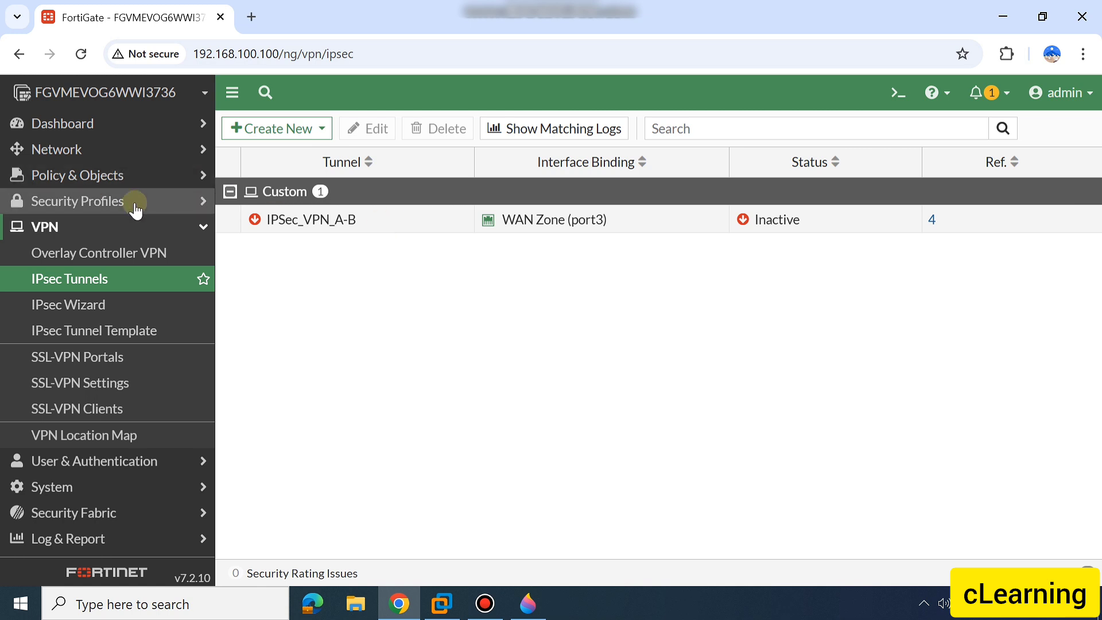
click(109, 149)
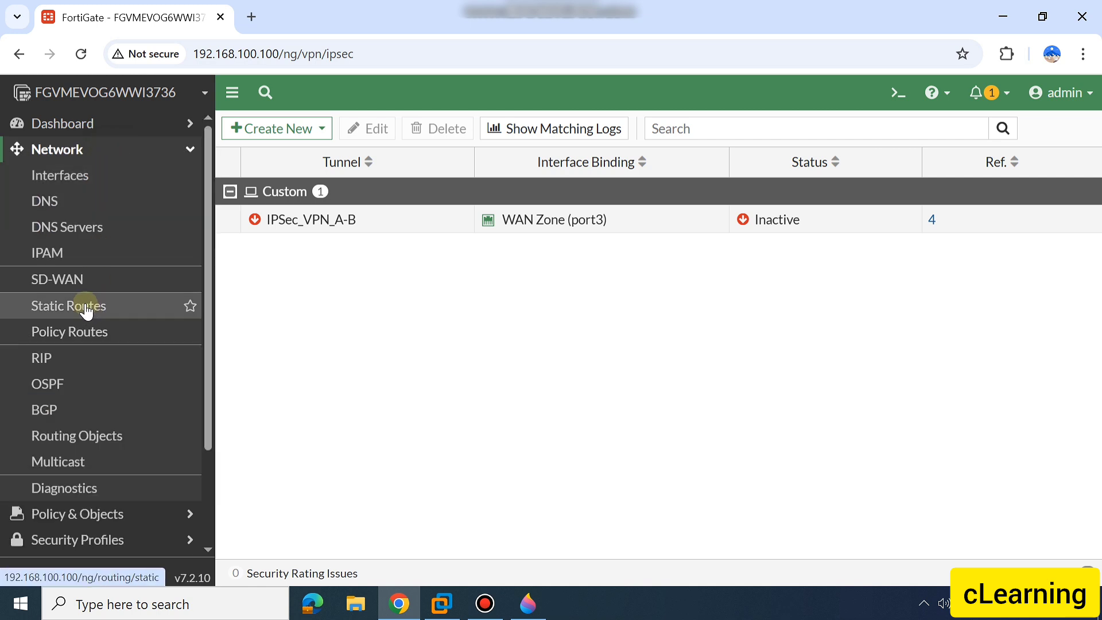
click(126, 148)
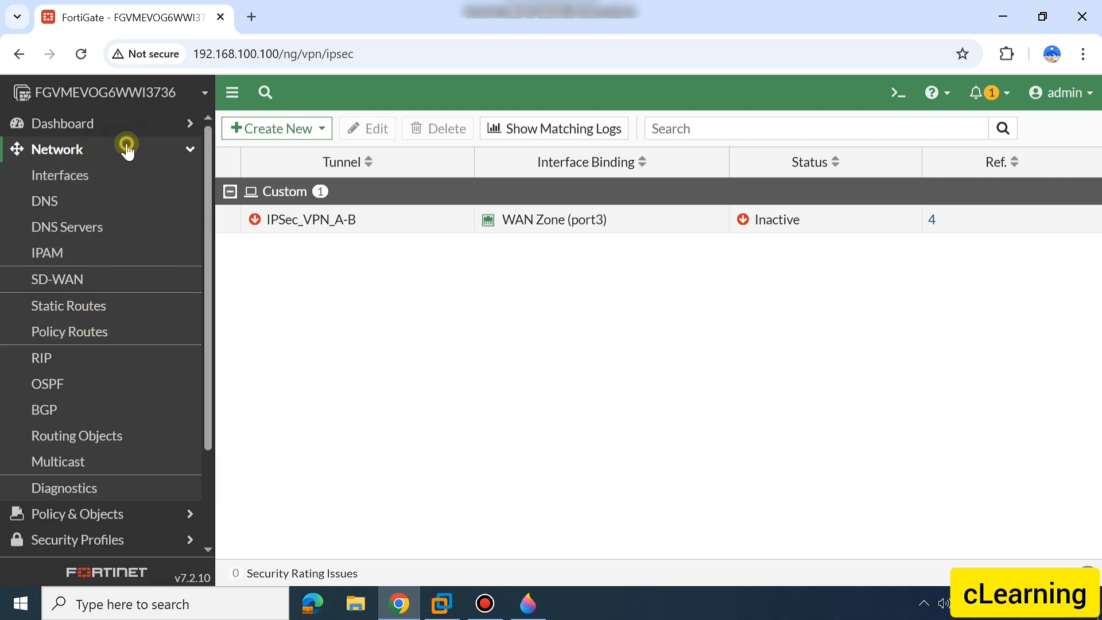
click(114, 181)
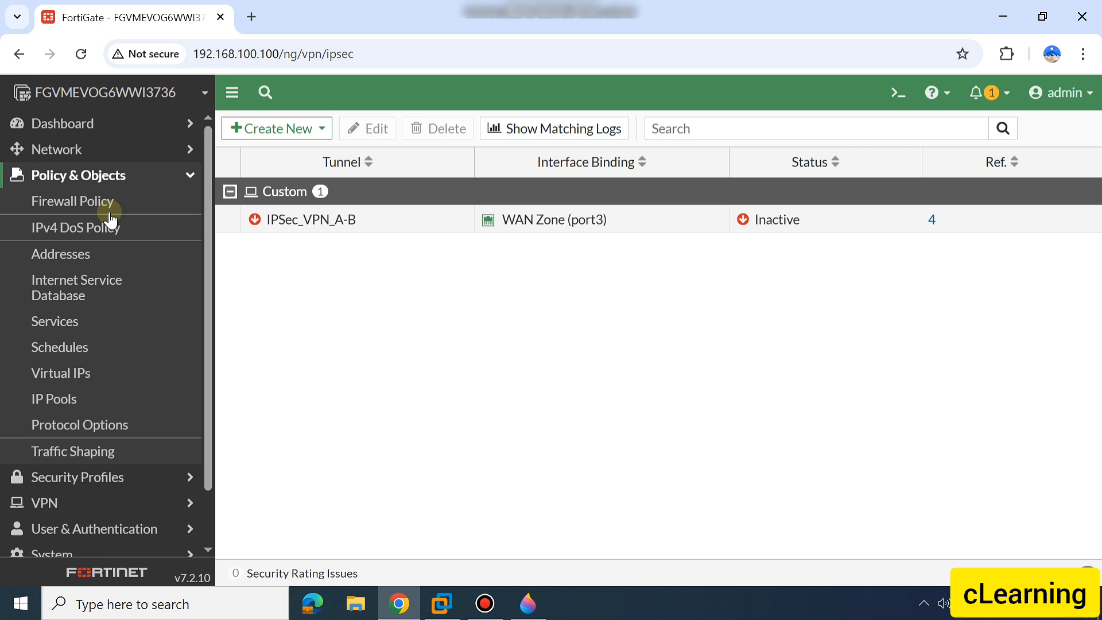
click(103, 253)
scroll(419, 389, down, 10)
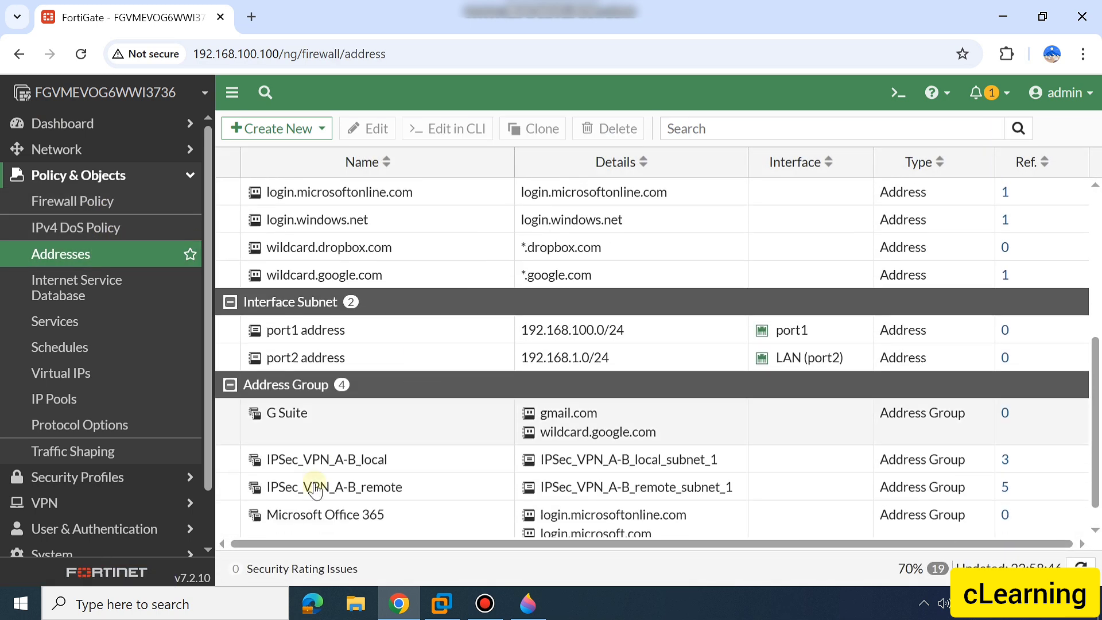
Open the references of the IPSec_VPN_A-B_local address group and examine the firewall policies and Phase 2 interface that use it
mouse_move(387, 468)
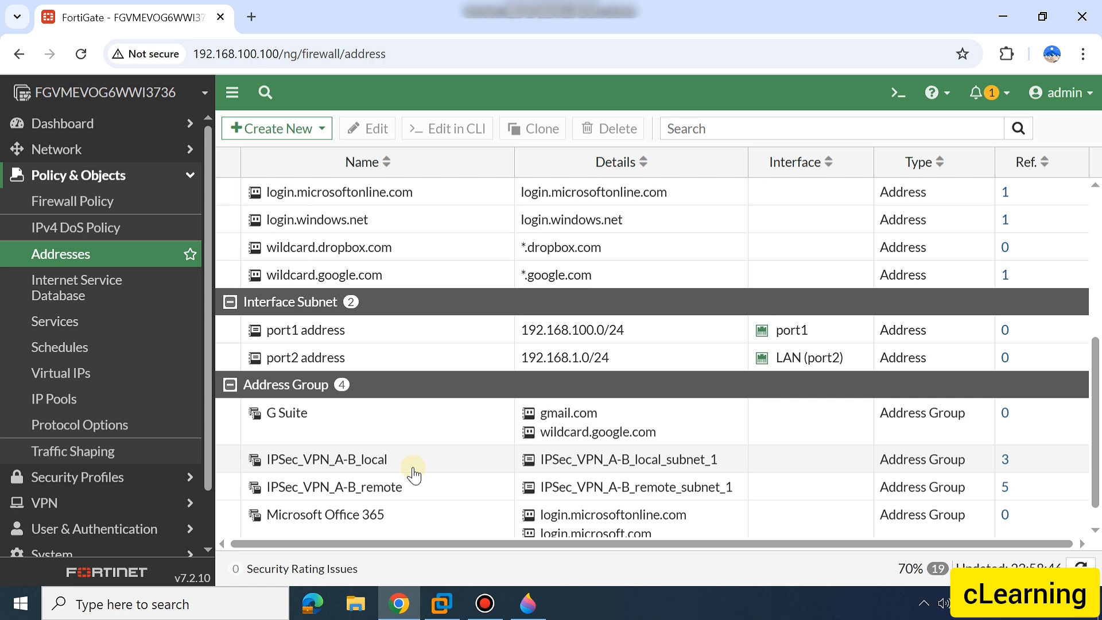
click(1010, 468)
click(1005, 465)
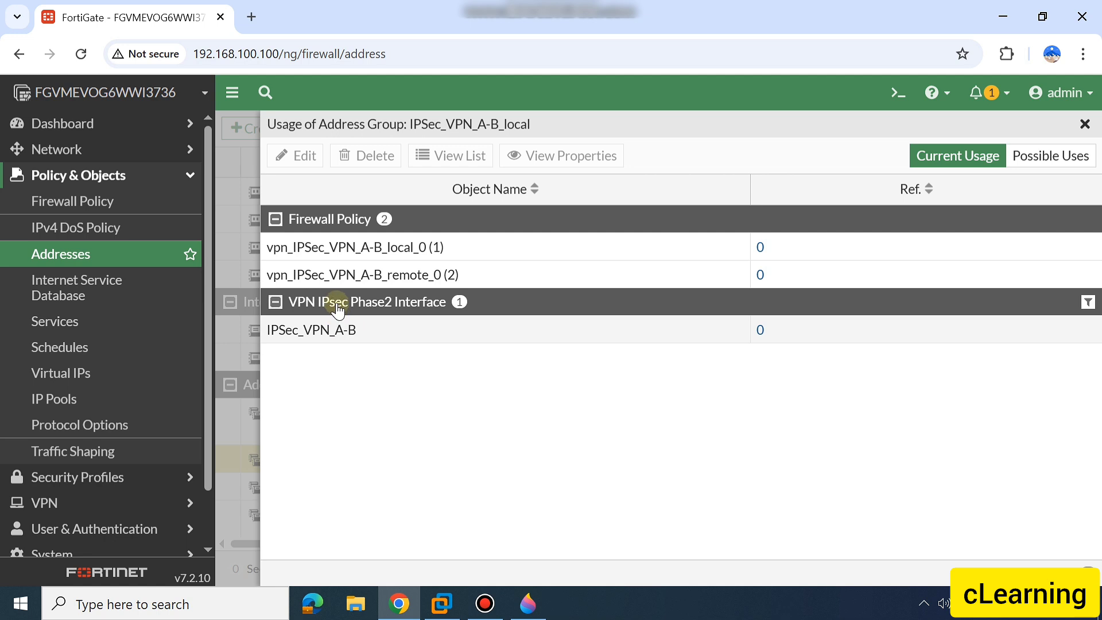
drag(362, 339, 279, 344)
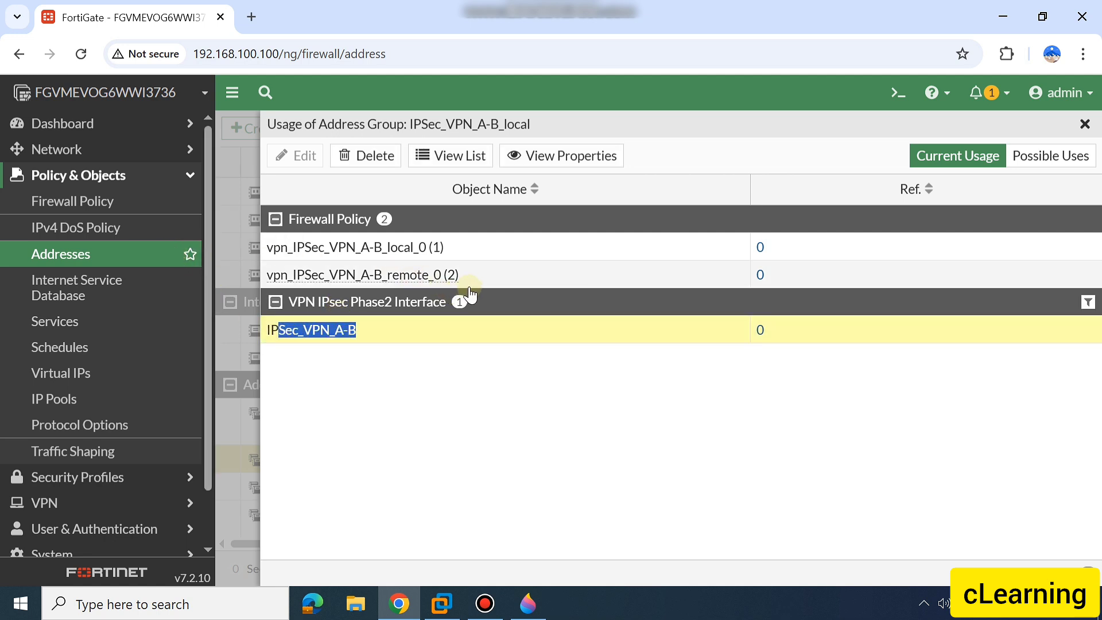
drag(466, 277, 257, 280)
drag(470, 246, 273, 252)
Open the firewall policy vpn_IPSec_VPN_A-B_remote_0 for editing and review its source, destination, action and NAT settings
click(69, 201)
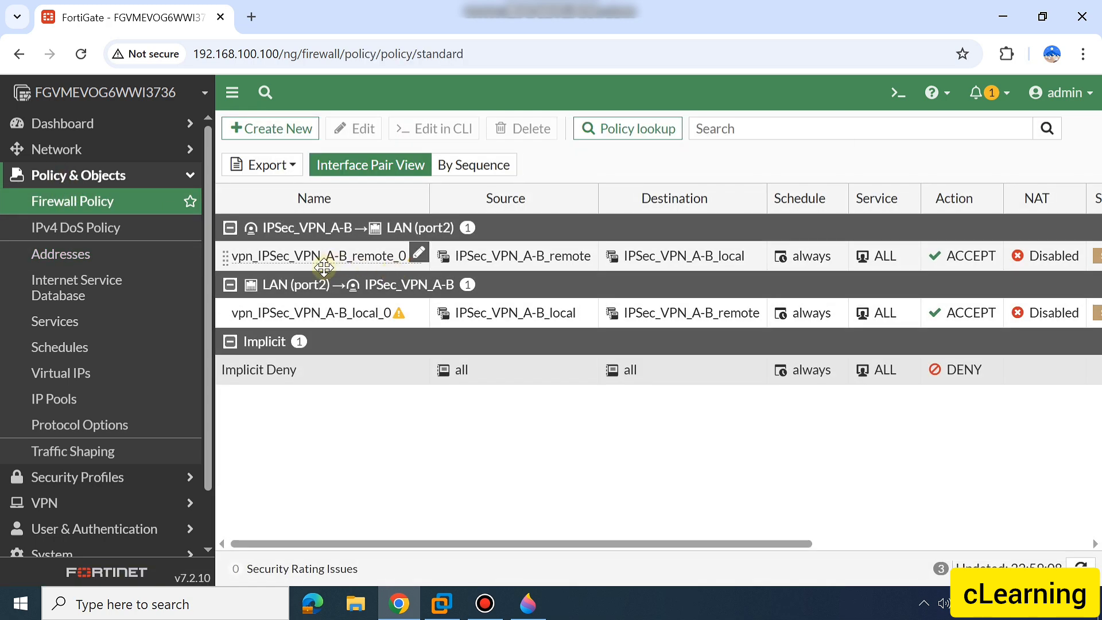
double_click(513, 274)
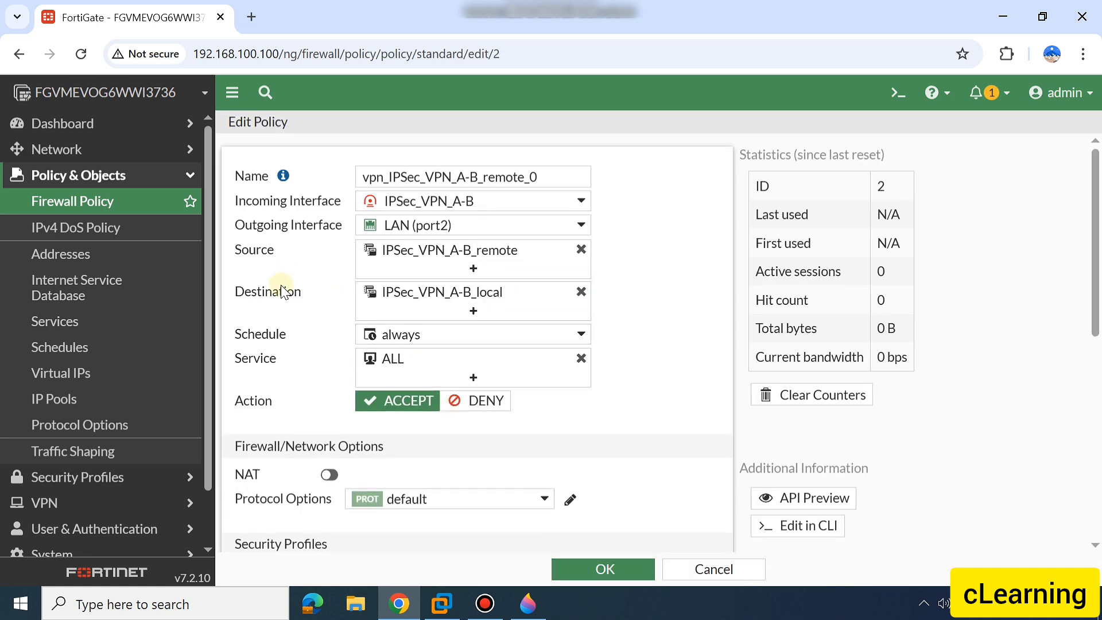
mouse_move(425, 257)
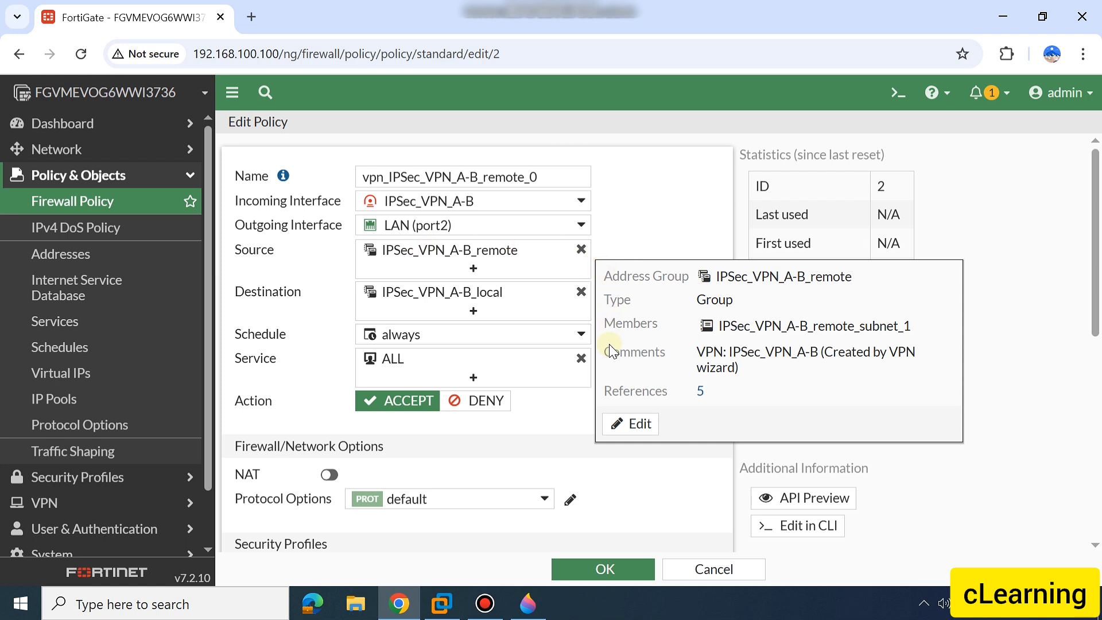
mouse_move(446, 292)
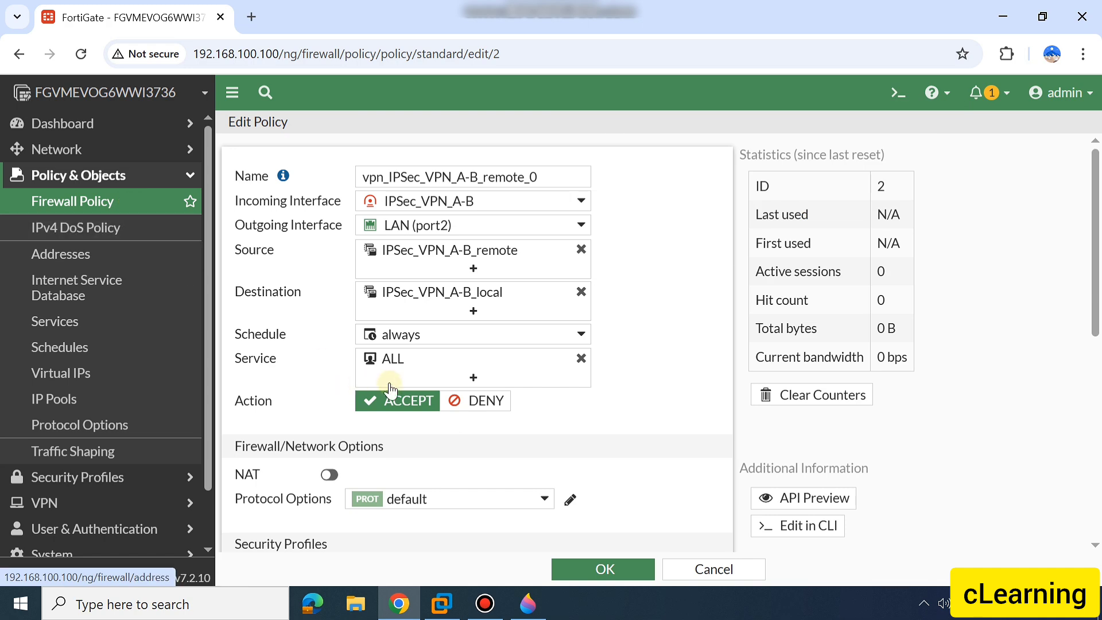
scroll(394, 405, down, 3)
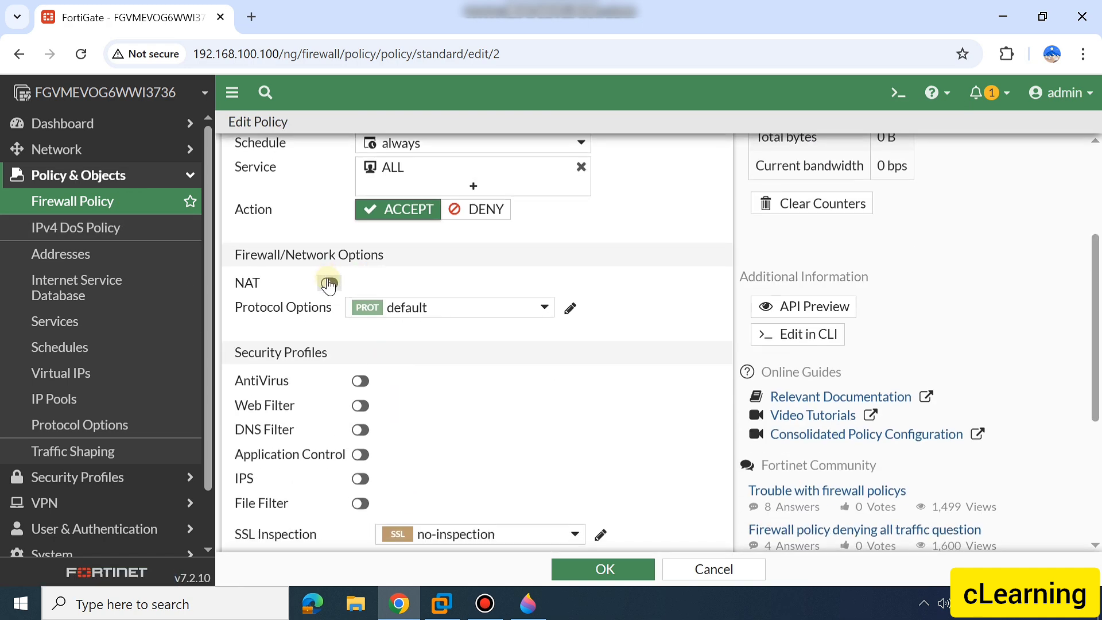
Enable the default AntiVirus, Web Filter, DNS Filter and Application Control profiles on the policy
scroll(443, 381, down, 3)
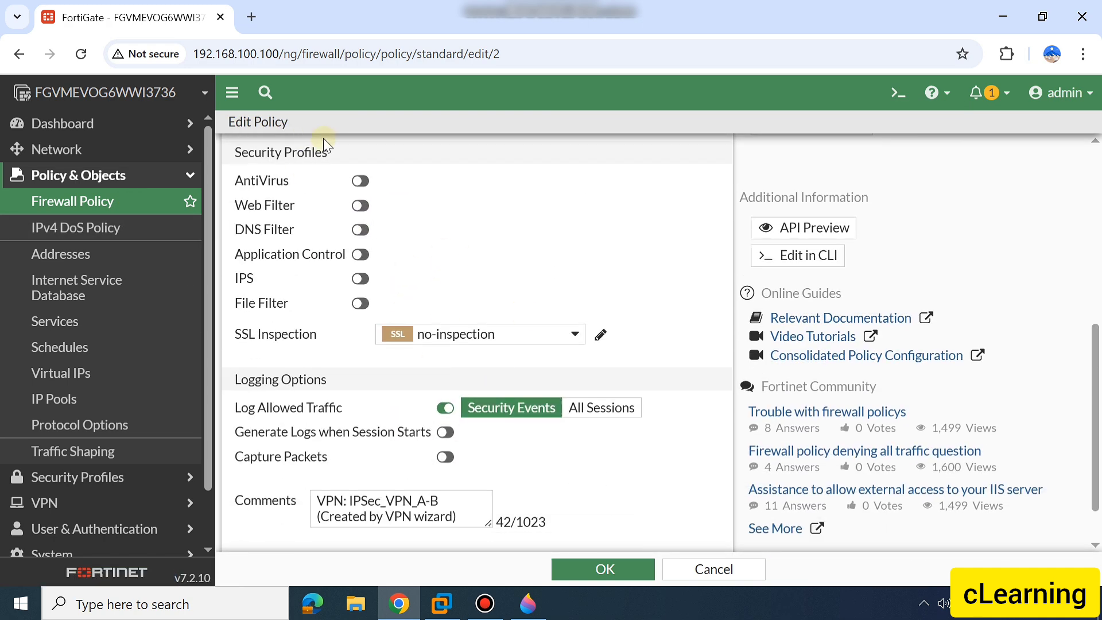
click(361, 181)
click(361, 205)
click(361, 230)
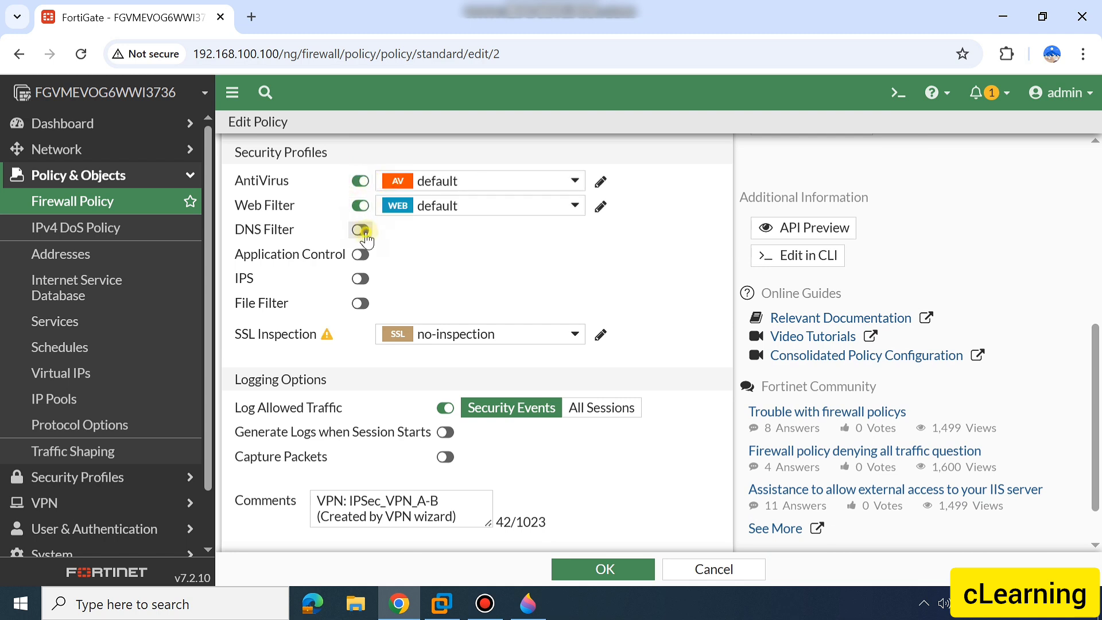
click(360, 254)
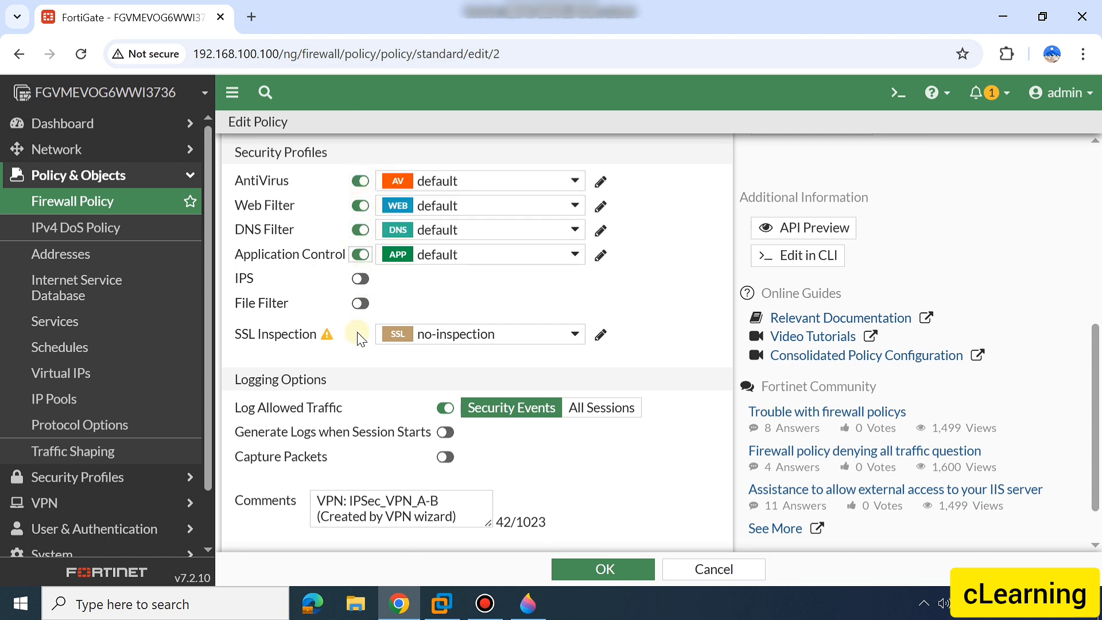
Log all sessions for allowed traffic and save the policy, accepting the no-inspection SSL profile
scroll(379, 344, down, 1)
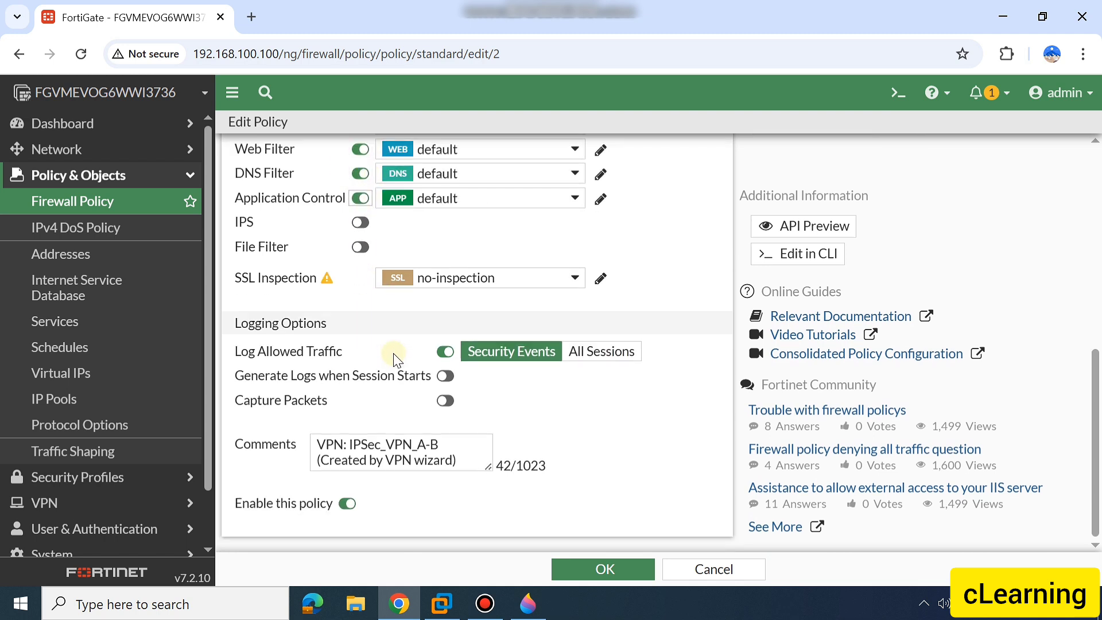
click(633, 350)
click(584, 571)
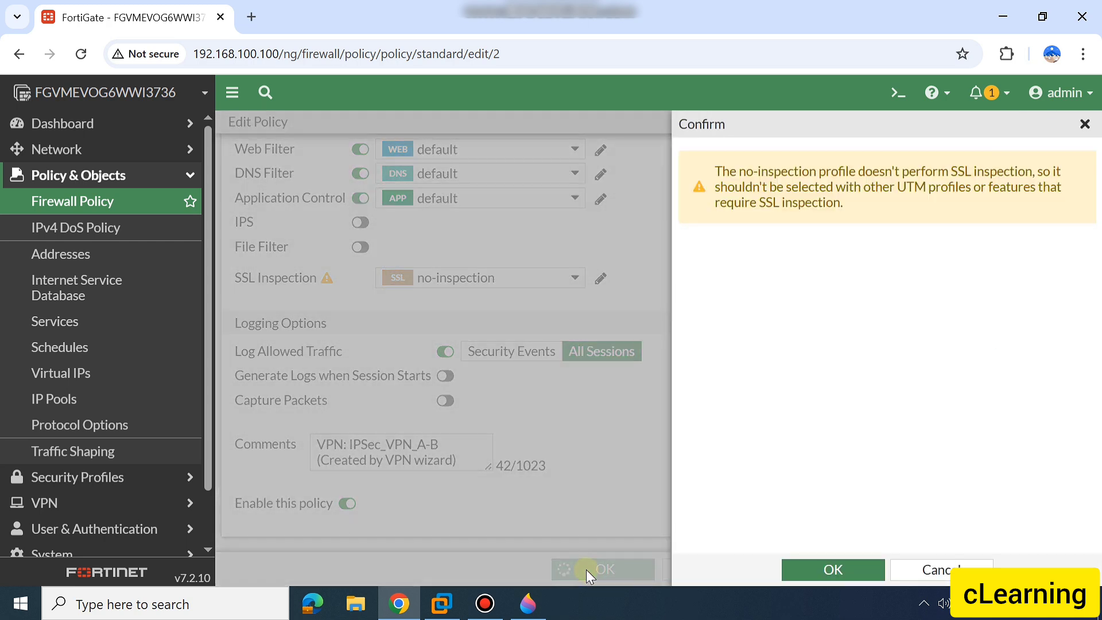
click(811, 570)
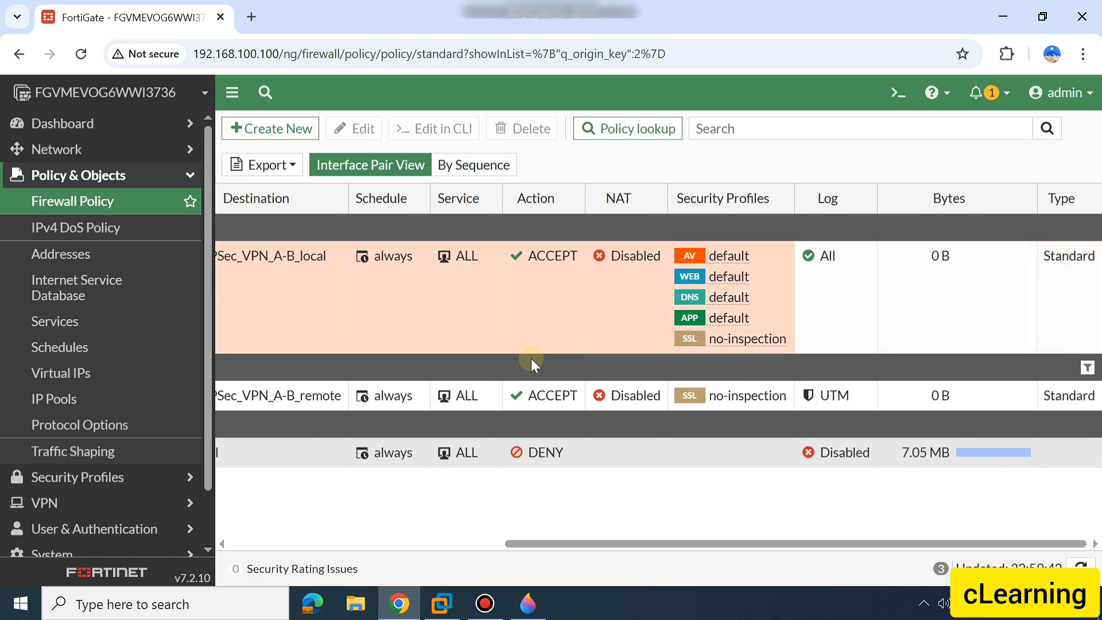
Open the network dashboard and expand the IPsec widget to full screen
click(64, 135)
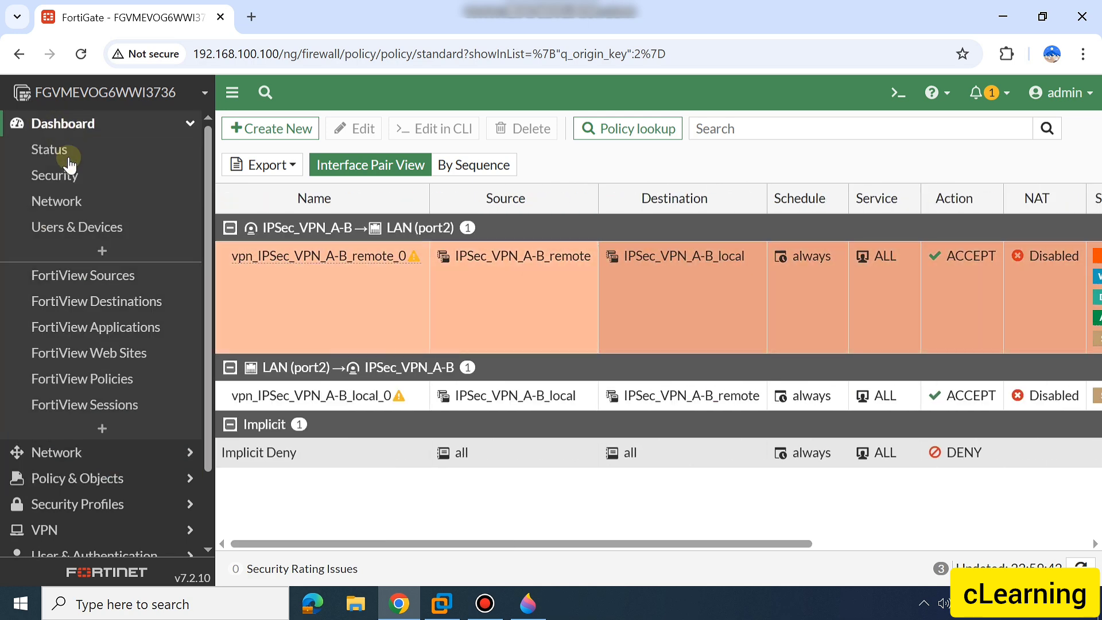
click(73, 202)
scroll(377, 300, down, 6)
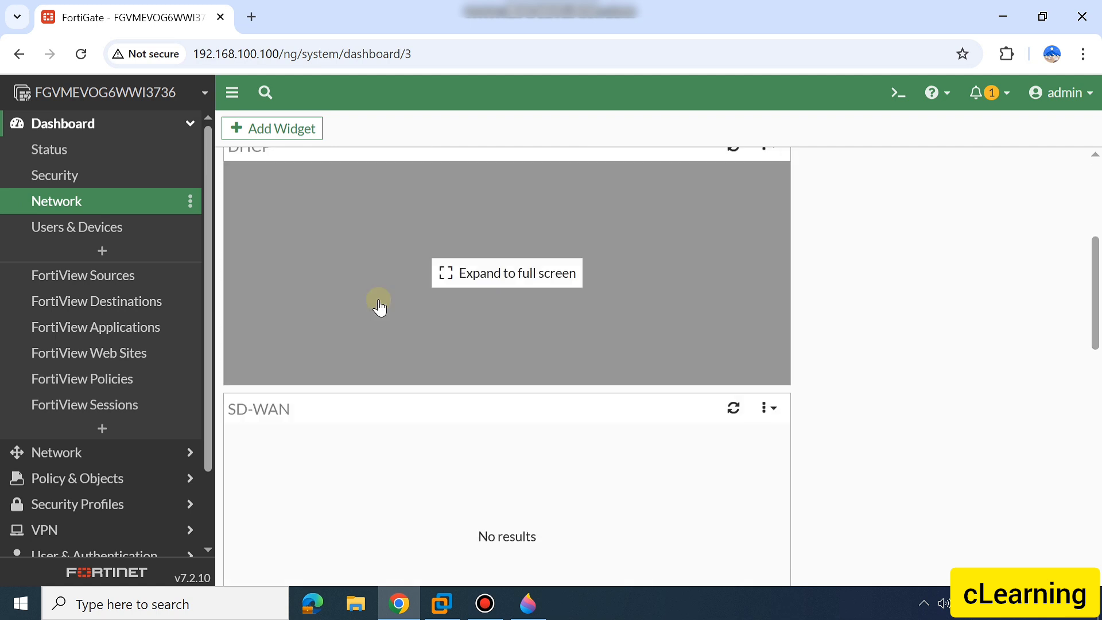
scroll(379, 308, down, 7)
scroll(379, 307, up, 1)
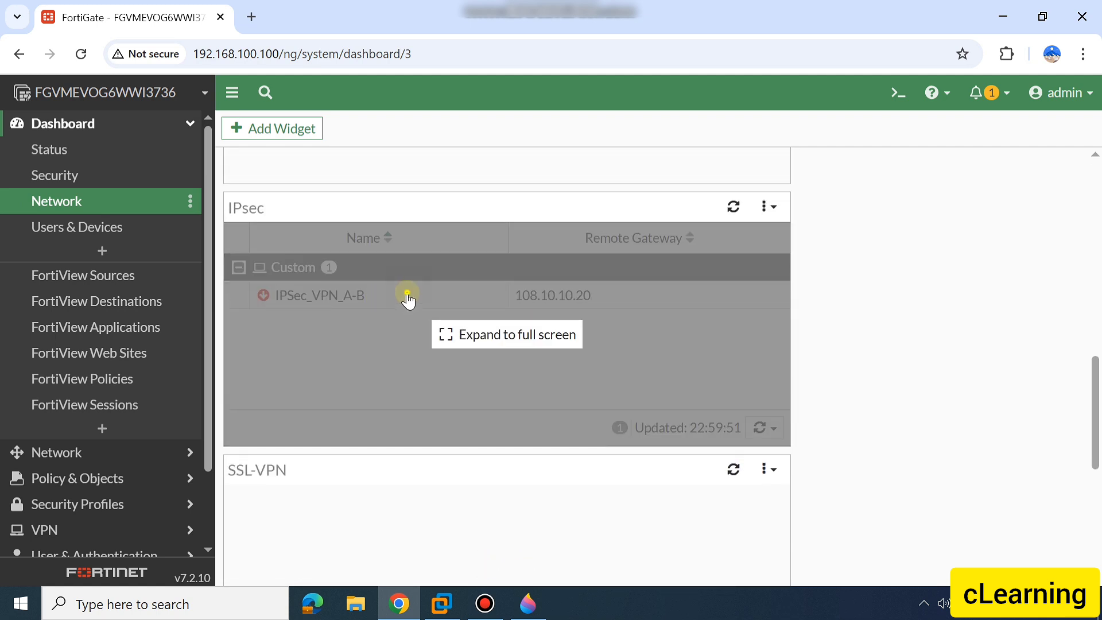
click(408, 295)
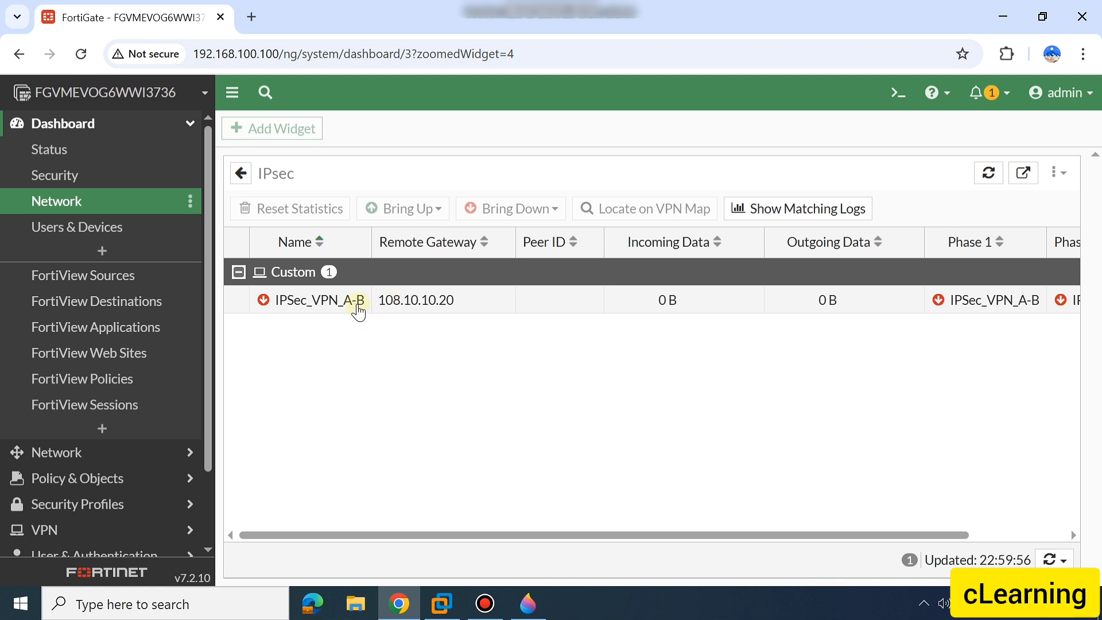
Try to bring up all Phase 2 selectors of the IPSec_VPN_A-B tunnel
click(507, 305)
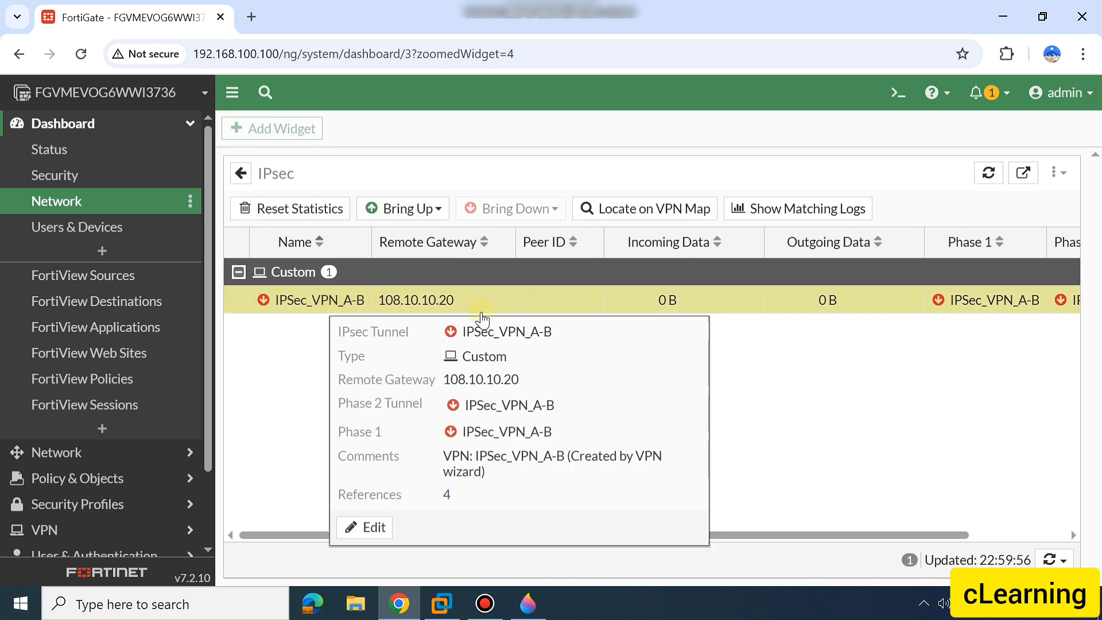
click(407, 211)
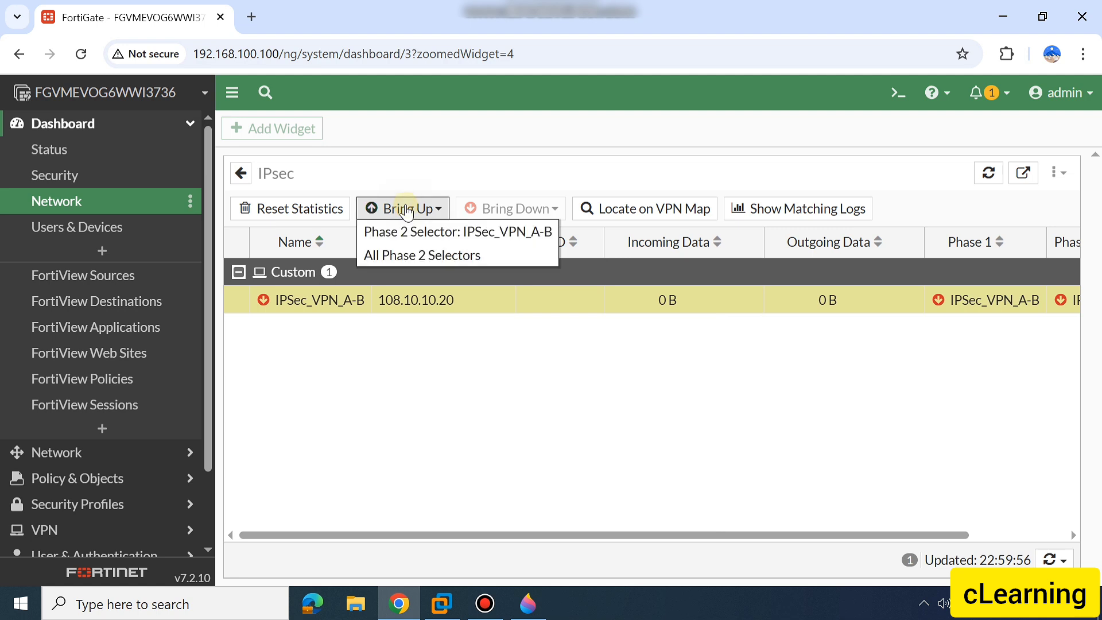
click(407, 256)
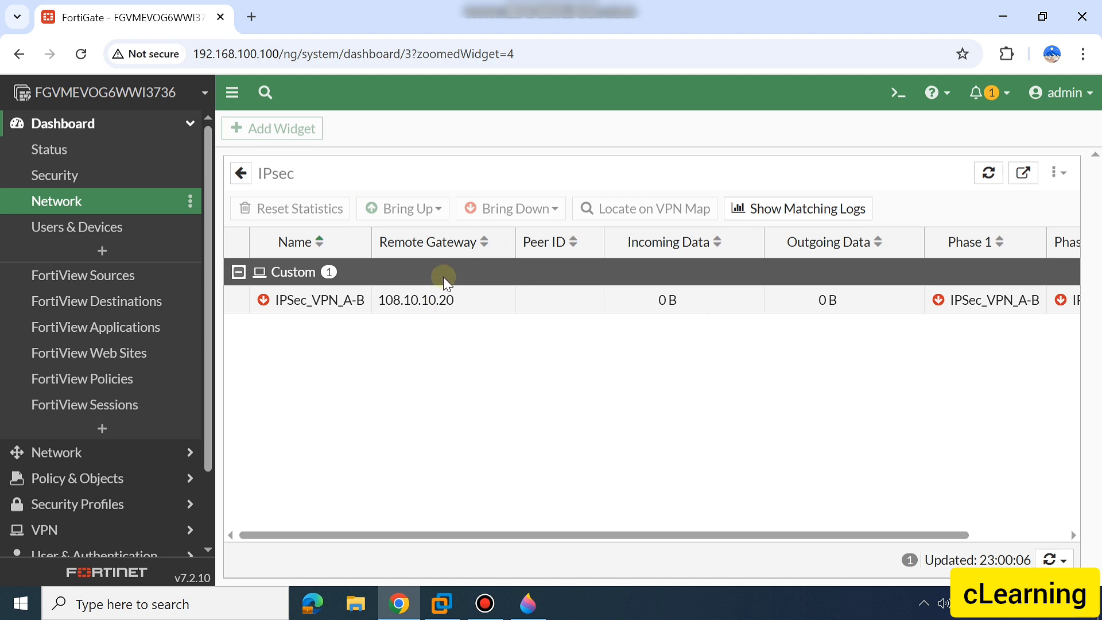
Retry bringing up all Phase 2 selectors of IPSec_VPN_A-B and check the tunnel's Phase 1 and Phase 2 status
click(450, 298)
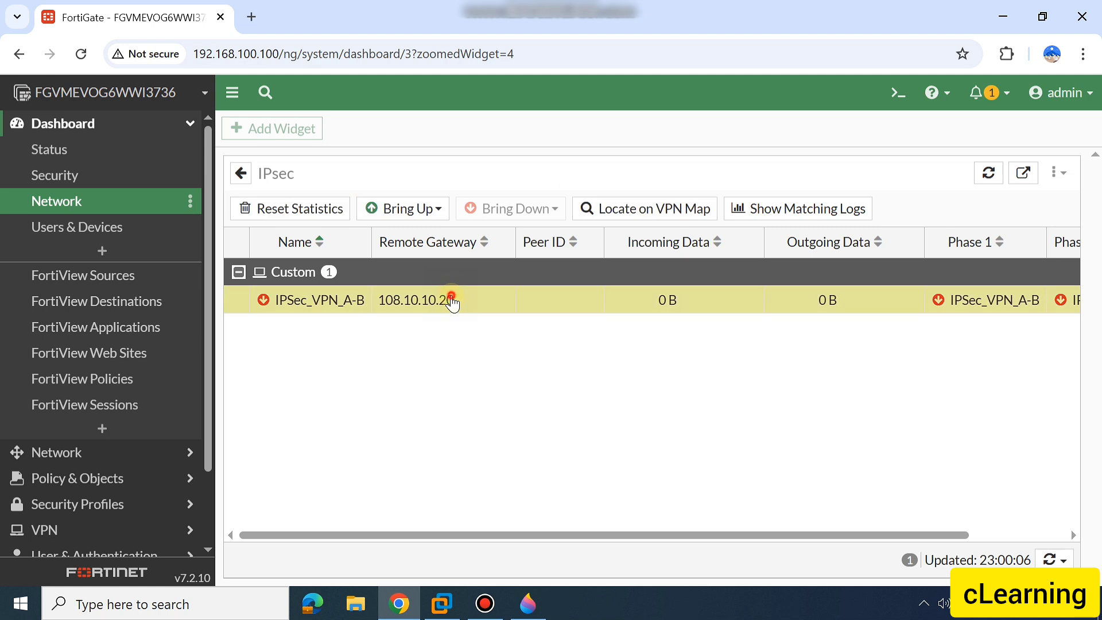
right_click(452, 298)
mouse_move(485, 329)
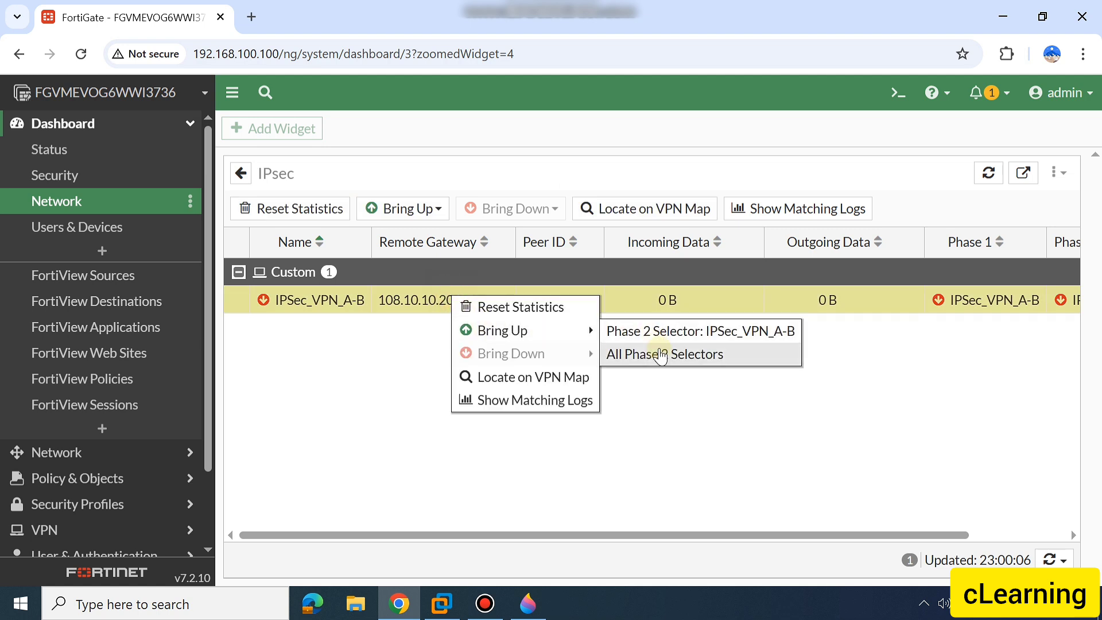
click(659, 353)
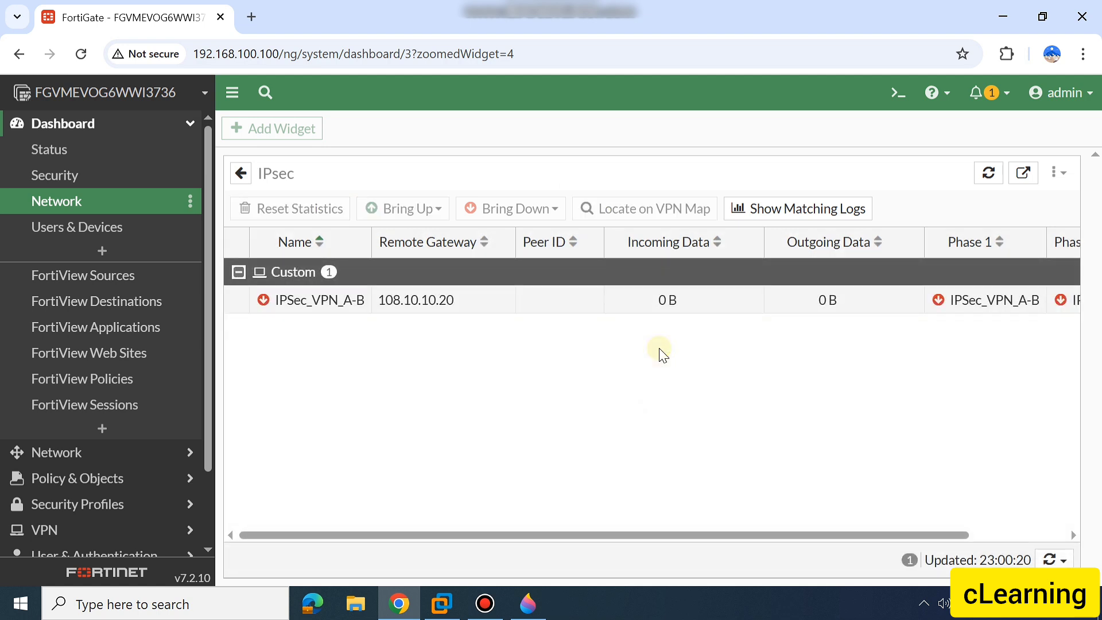
scroll(660, 353, right, 3)
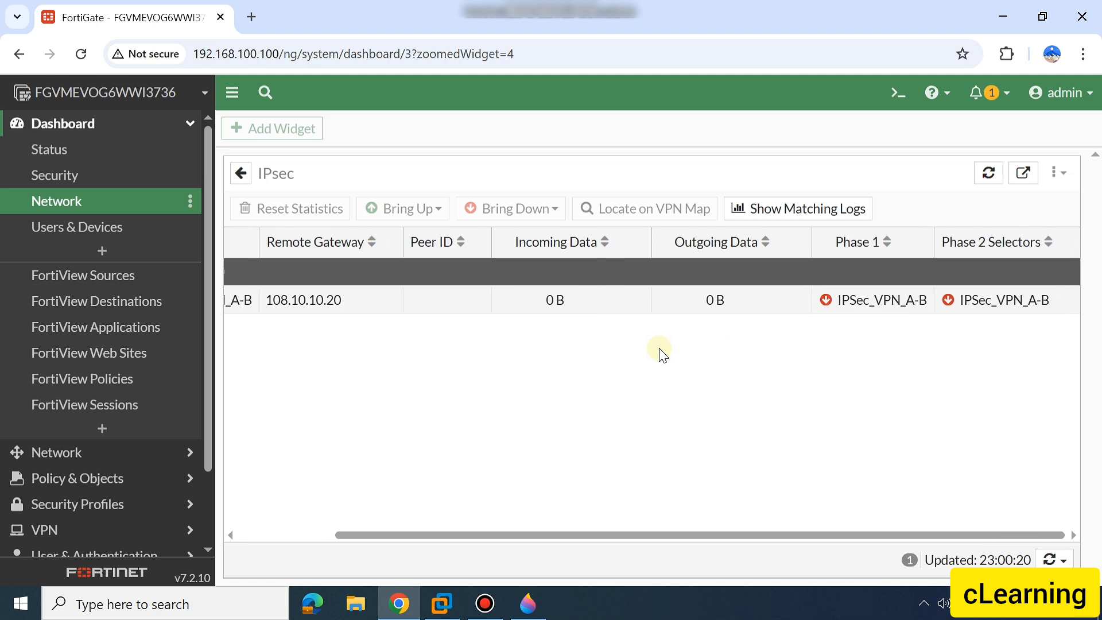
Return to the firewall policy list and examine the security profiles, logging and traffic of the VPN policies
click(117, 479)
click(109, 203)
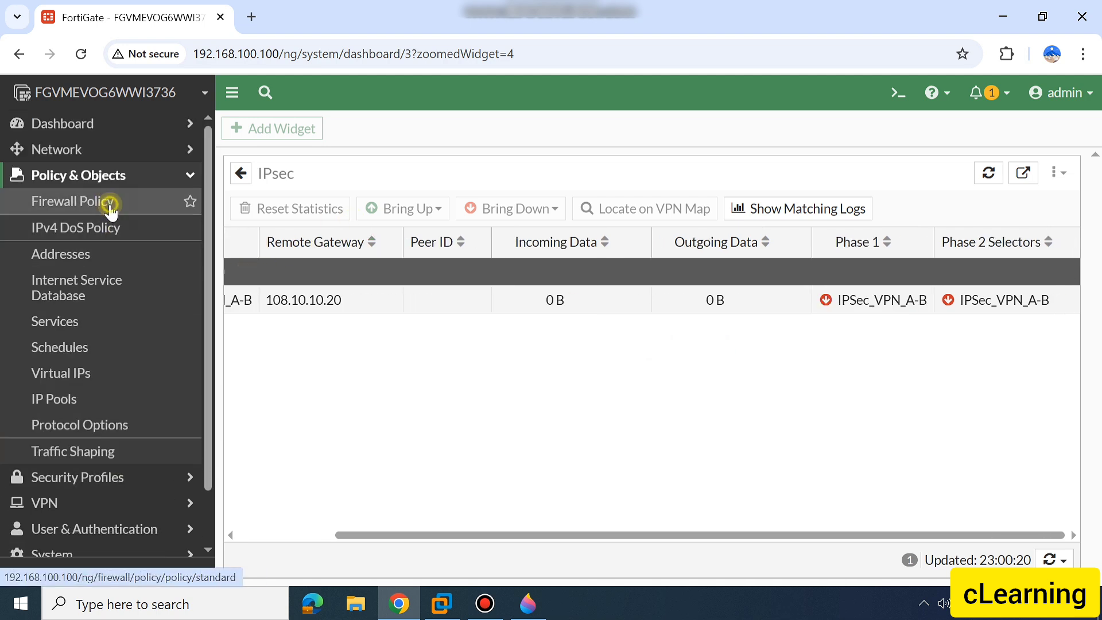
scroll(587, 374, right, 5)
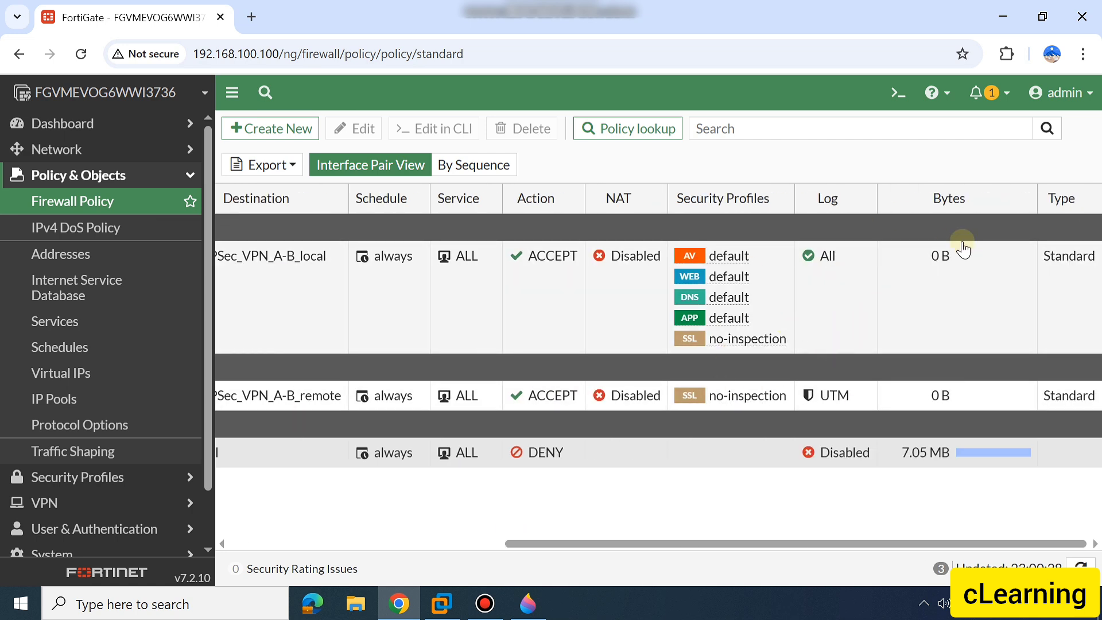
mouse_move(746, 264)
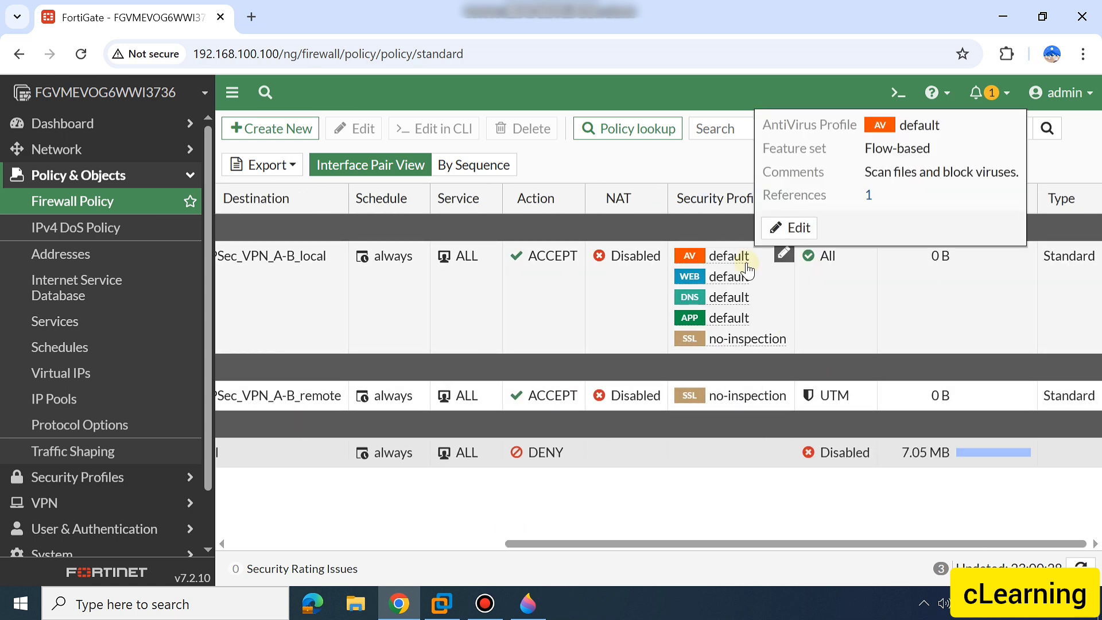